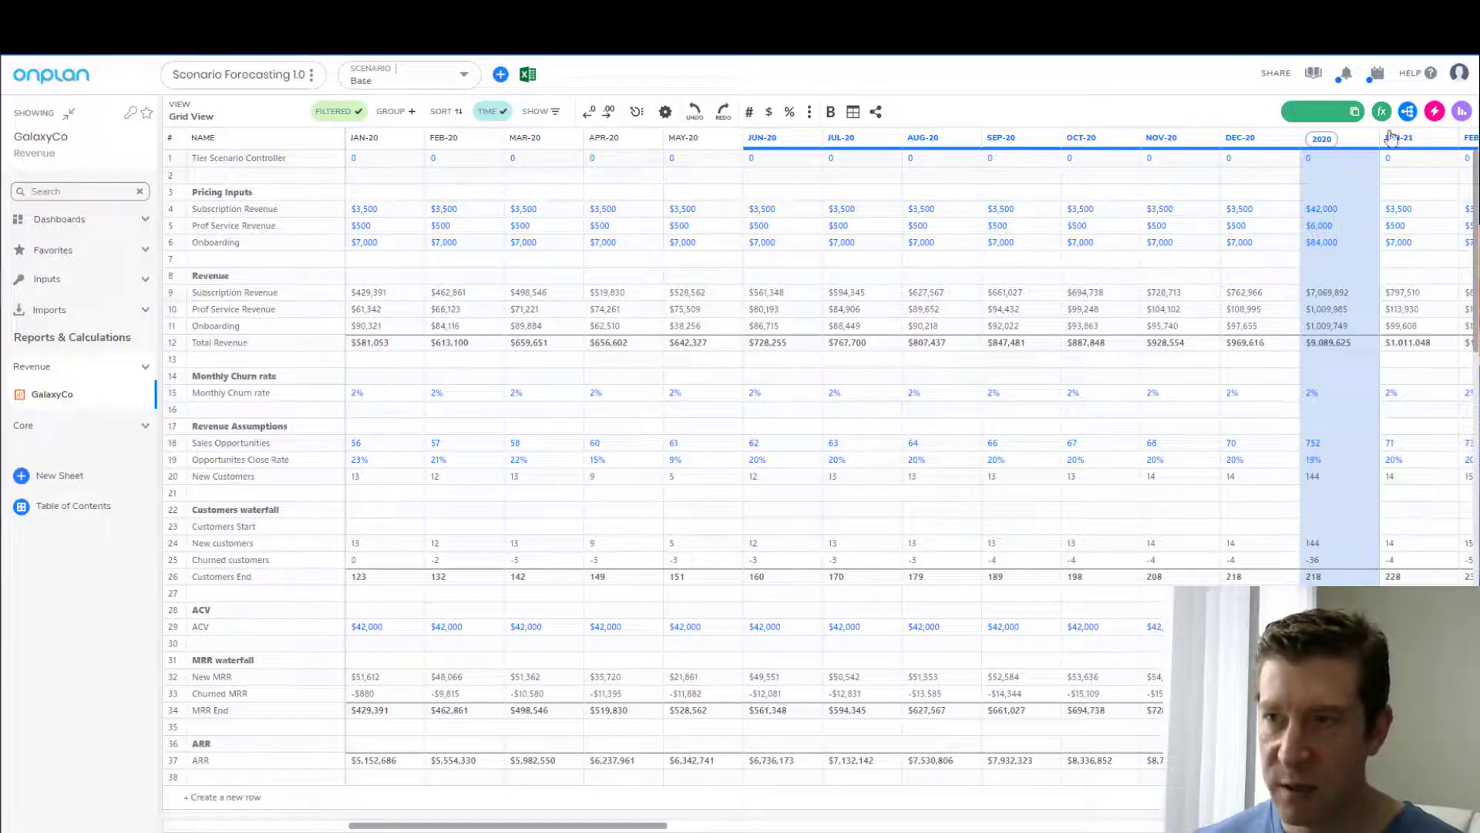
Step: Show the sheet's chart area and review the Opportunities Close Rate and customer rows in the grid below it
{"action": "left_click", "coordinate": [1461, 113]}
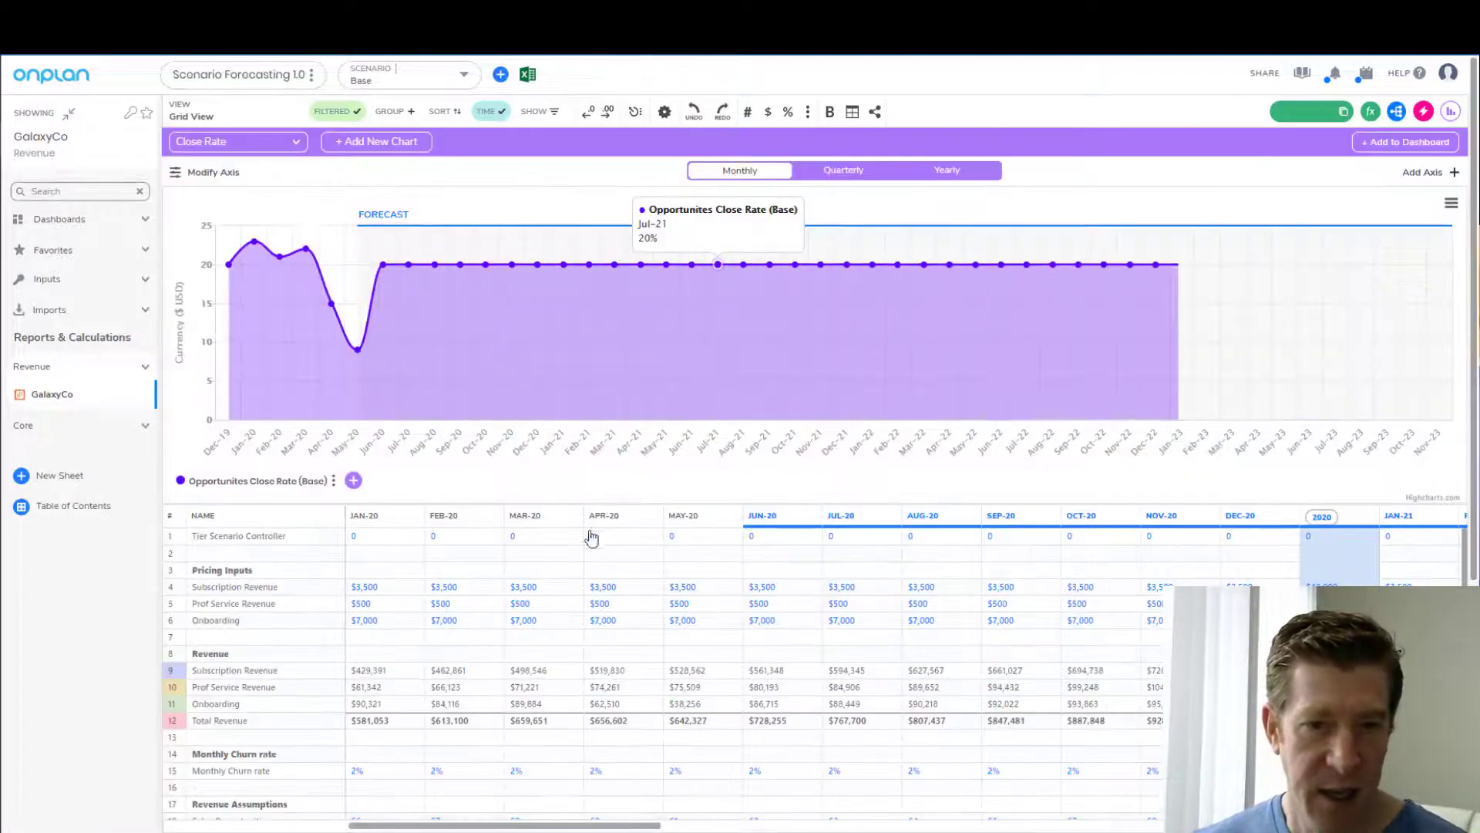
{"action": "scroll", "coordinate": [553, 640], "scroll_direction": "down", "scroll_amount": 3}
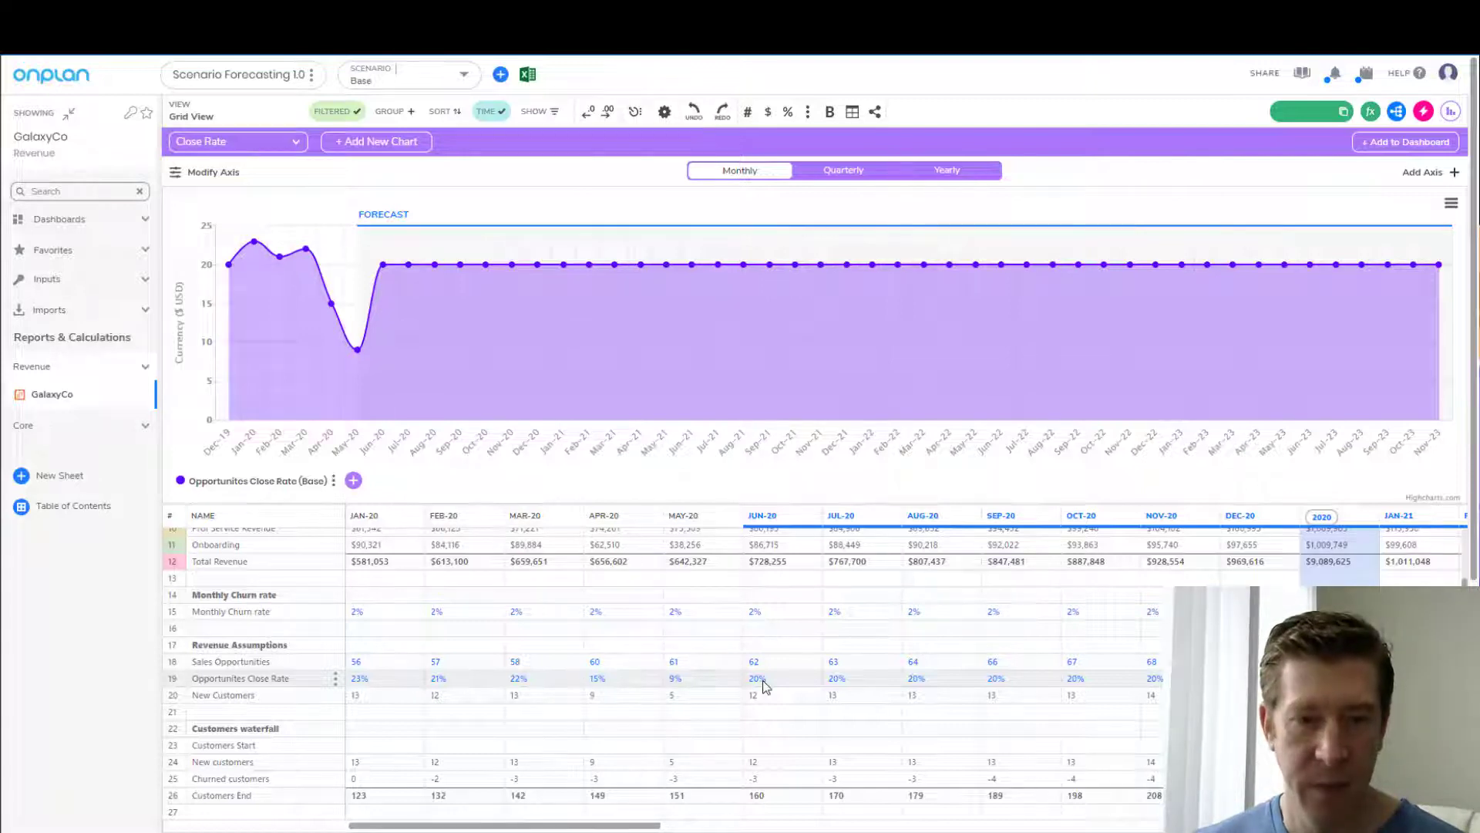
{"action": "scroll", "coordinate": [757, 685], "scroll_direction": "down", "scroll_amount": 1}
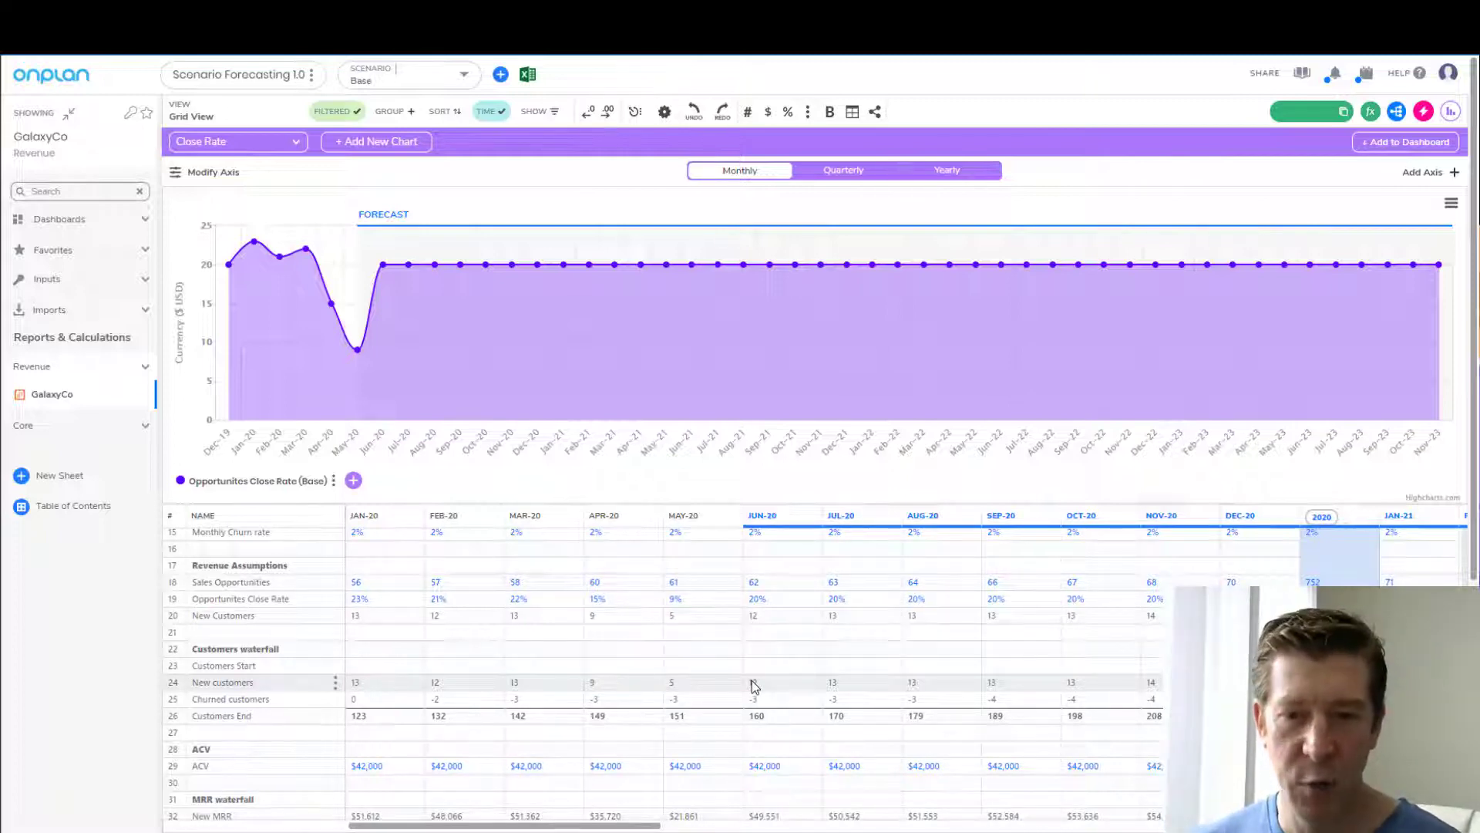
{"action": "scroll", "coordinate": [752, 682], "scroll_direction": "up", "scroll_amount": 3}
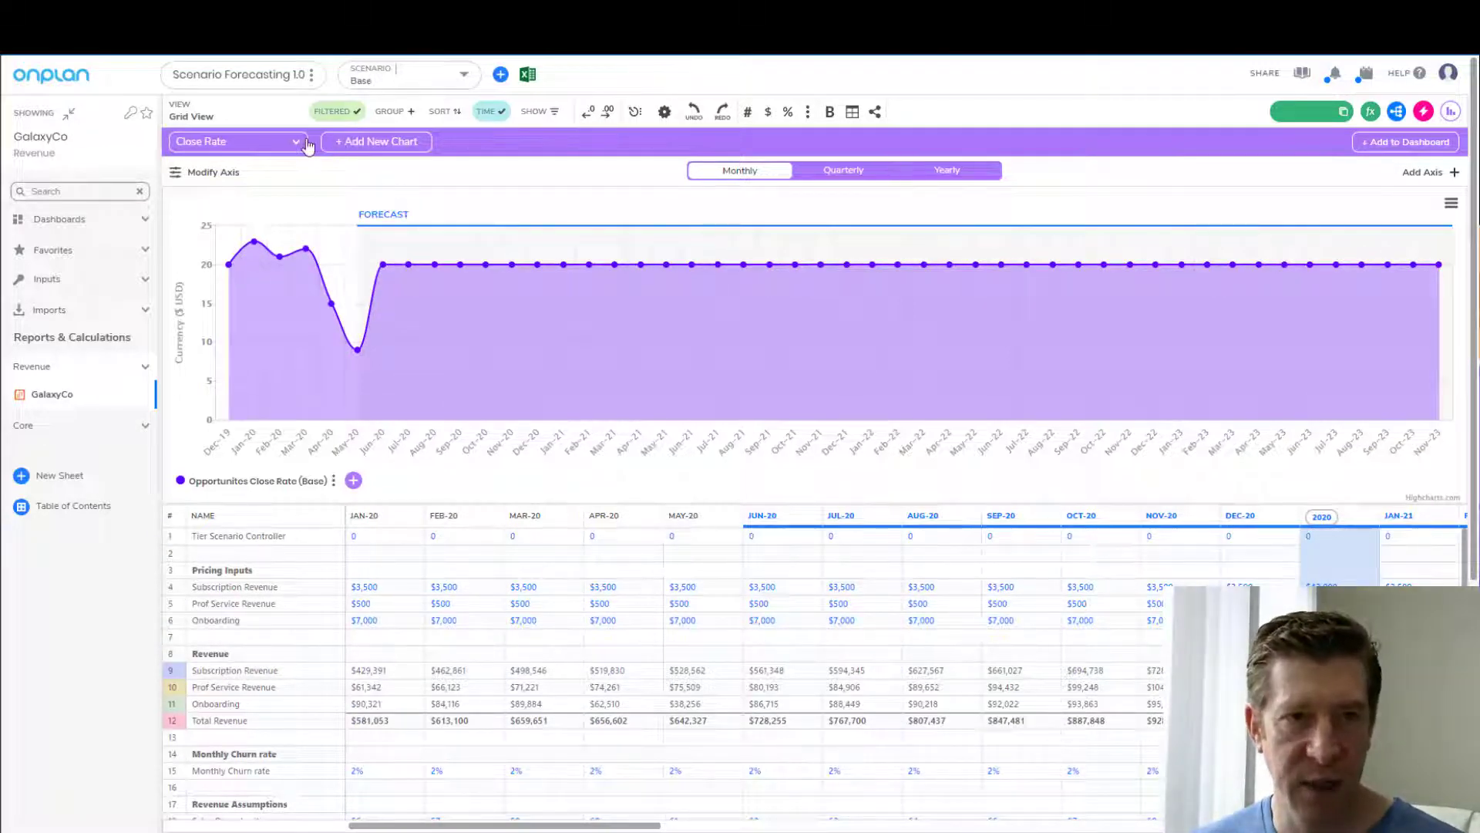
Step: Switch to the Cash and Burn chart and view its Total Cash and Net (Increase) Decrease in Cash series individually, then together
{"action": "left_click", "coordinate": [261, 150]}
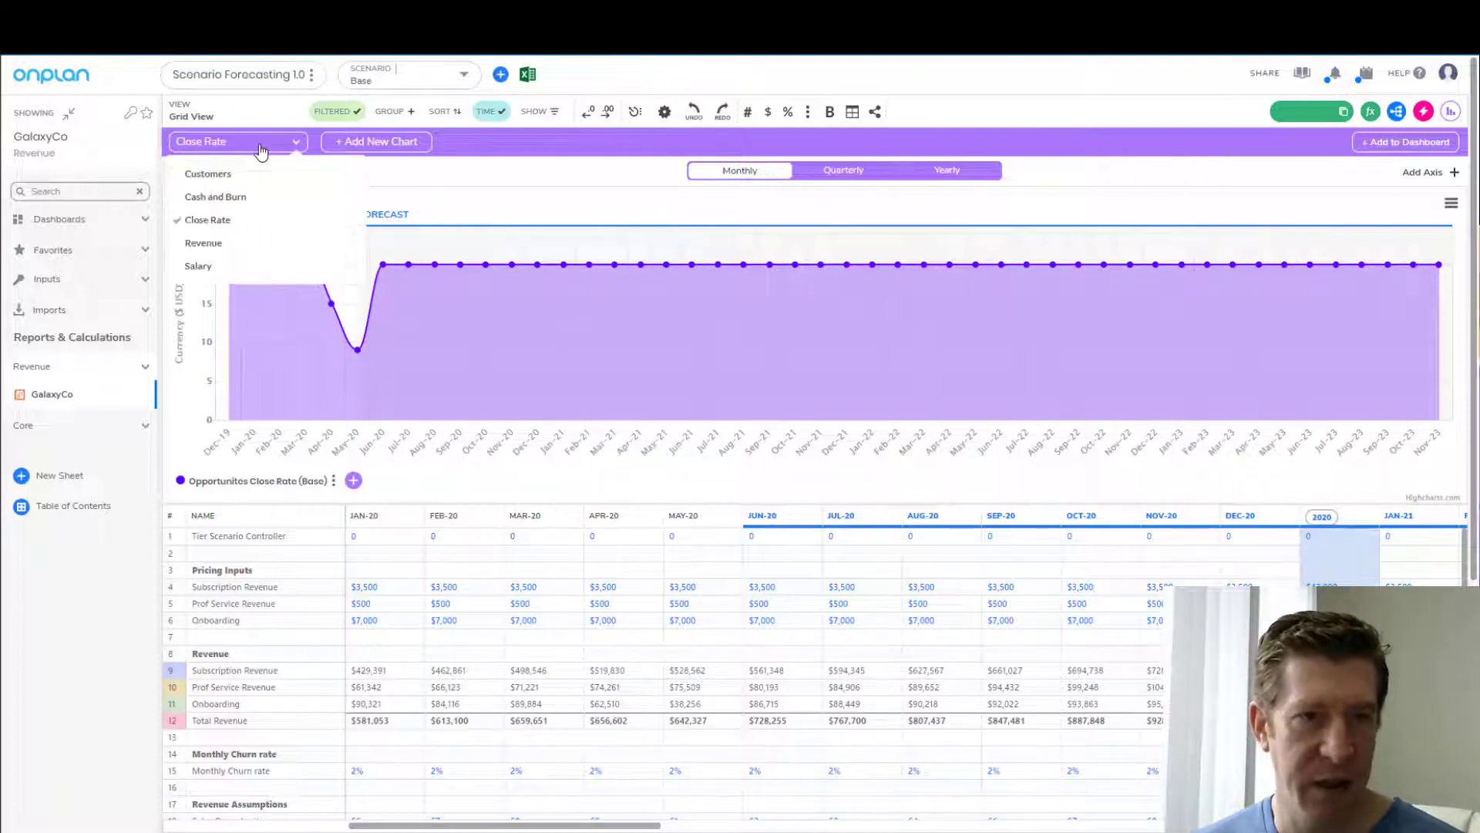
{"action": "left_click", "coordinate": [229, 202]}
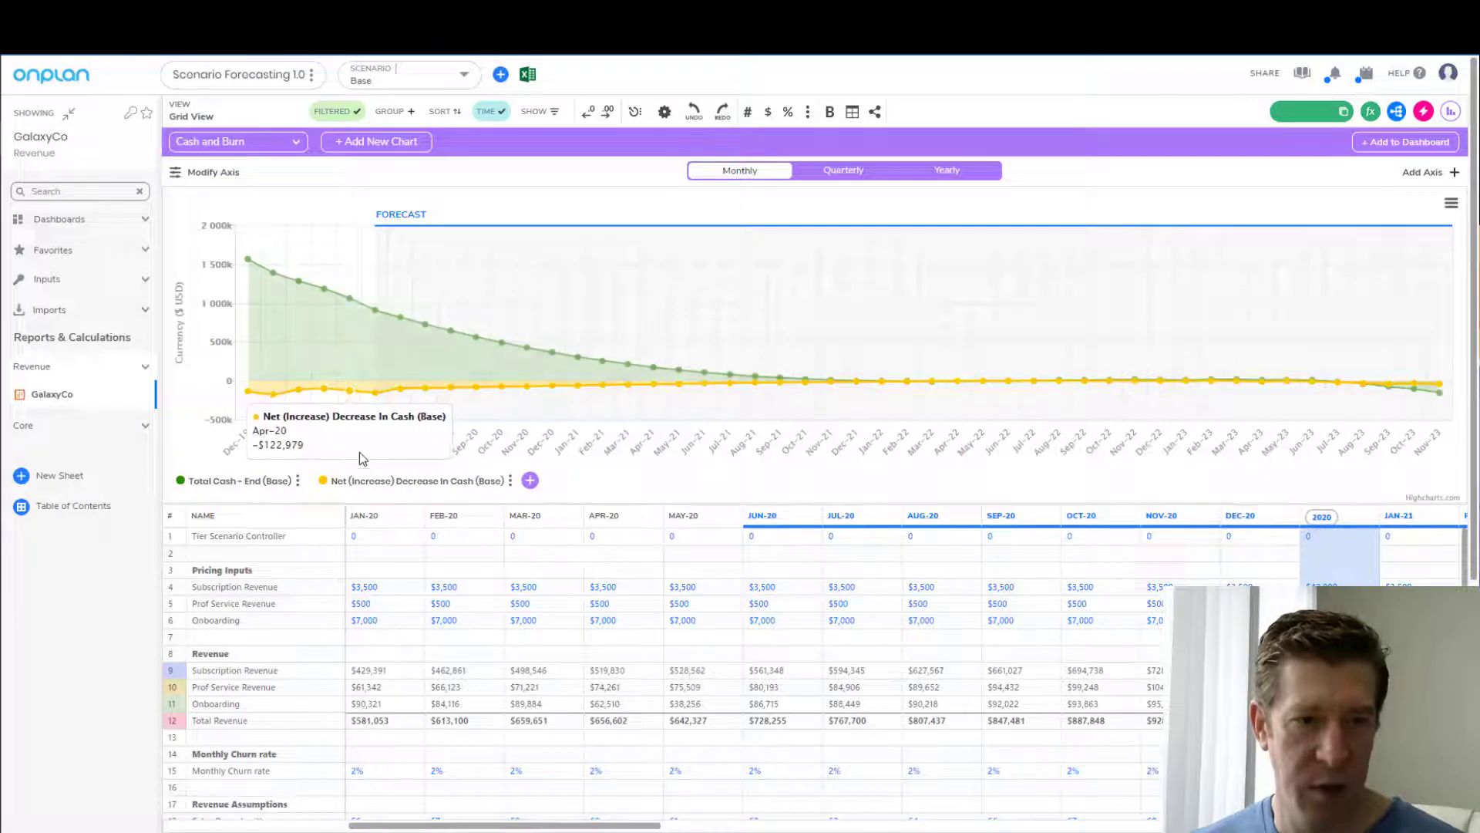
{"action": "left_click", "coordinate": [379, 481]}
{"action": "mouse_move", "coordinate": [1310, 398]}
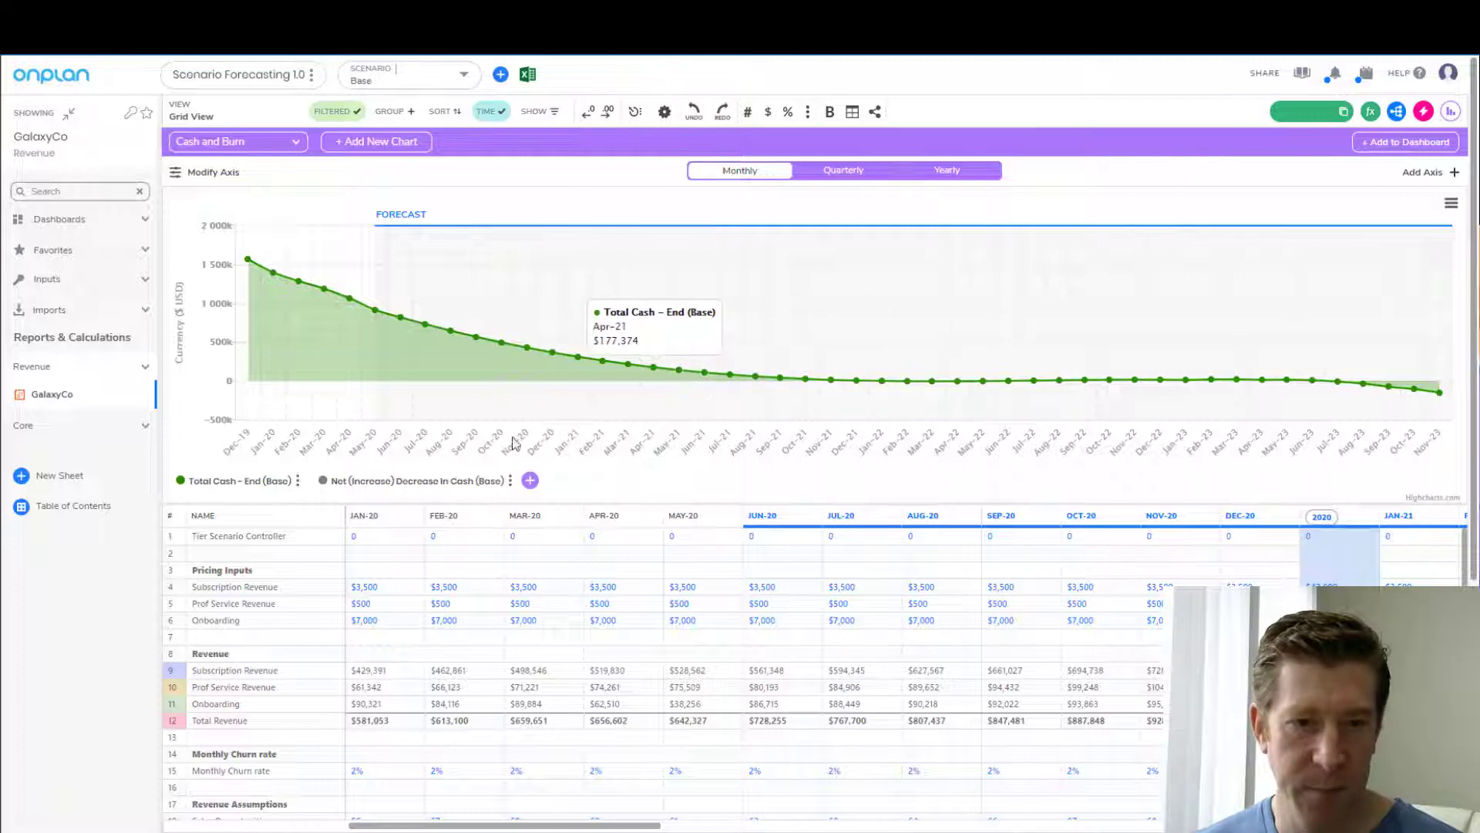
{"action": "left_click", "coordinate": [291, 485]}
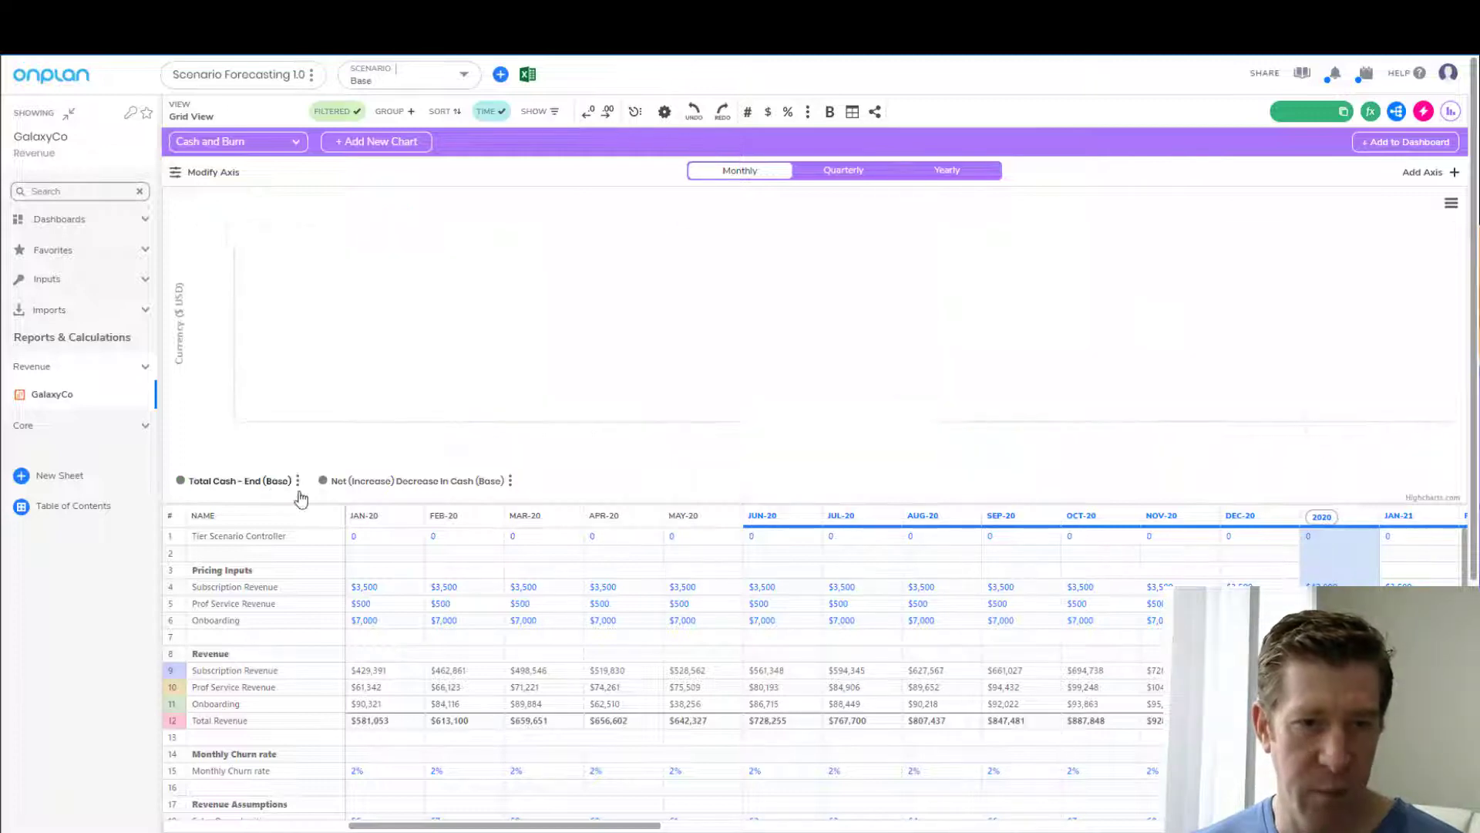
{"action": "left_click", "coordinate": [420, 482]}
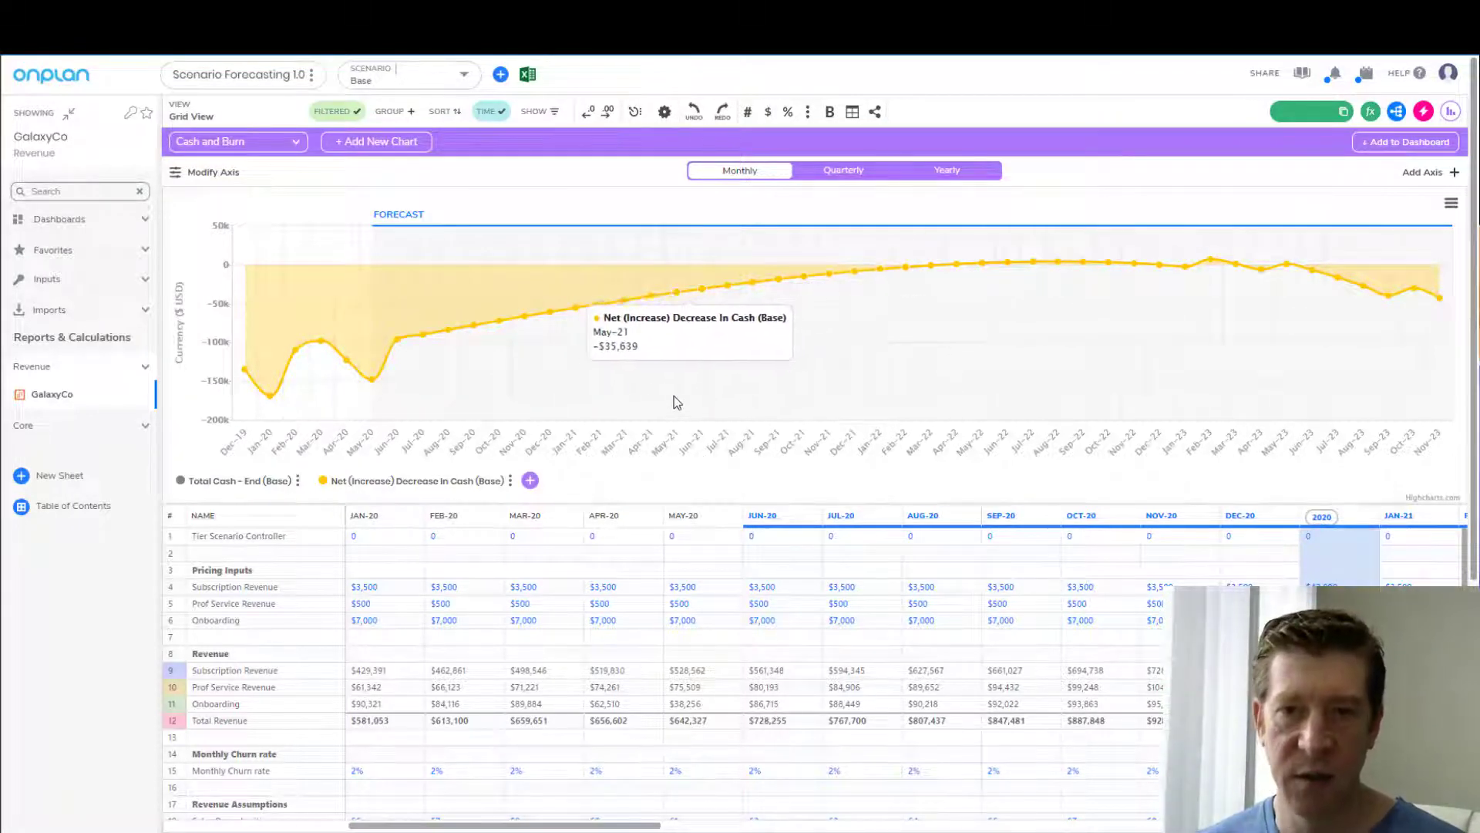
{"action": "left_click", "coordinate": [261, 479]}
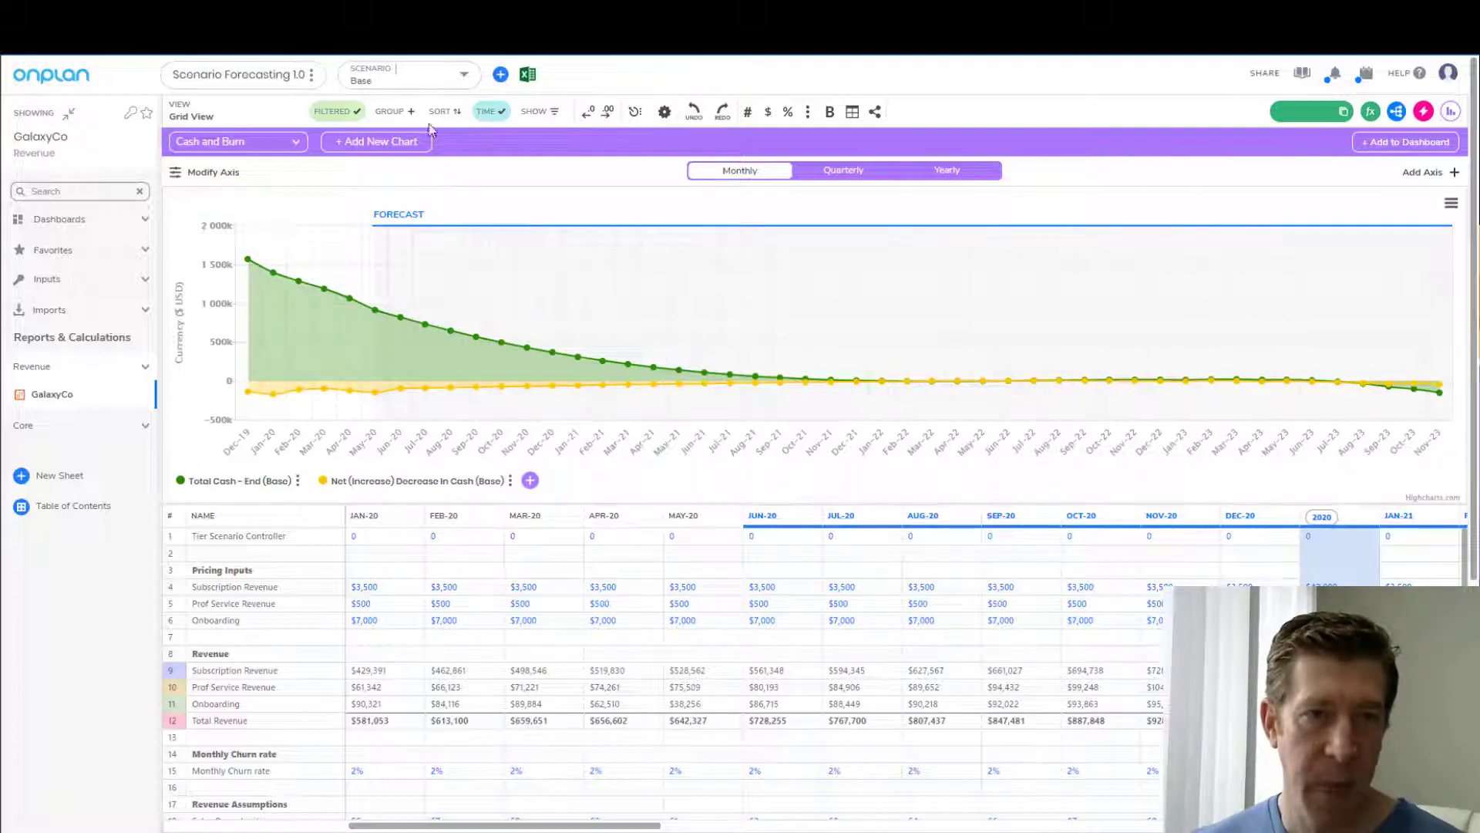
Step: Create a new scenario named Sales Slowdown from the existing Base scenario
{"action": "left_click", "coordinate": [372, 80]}
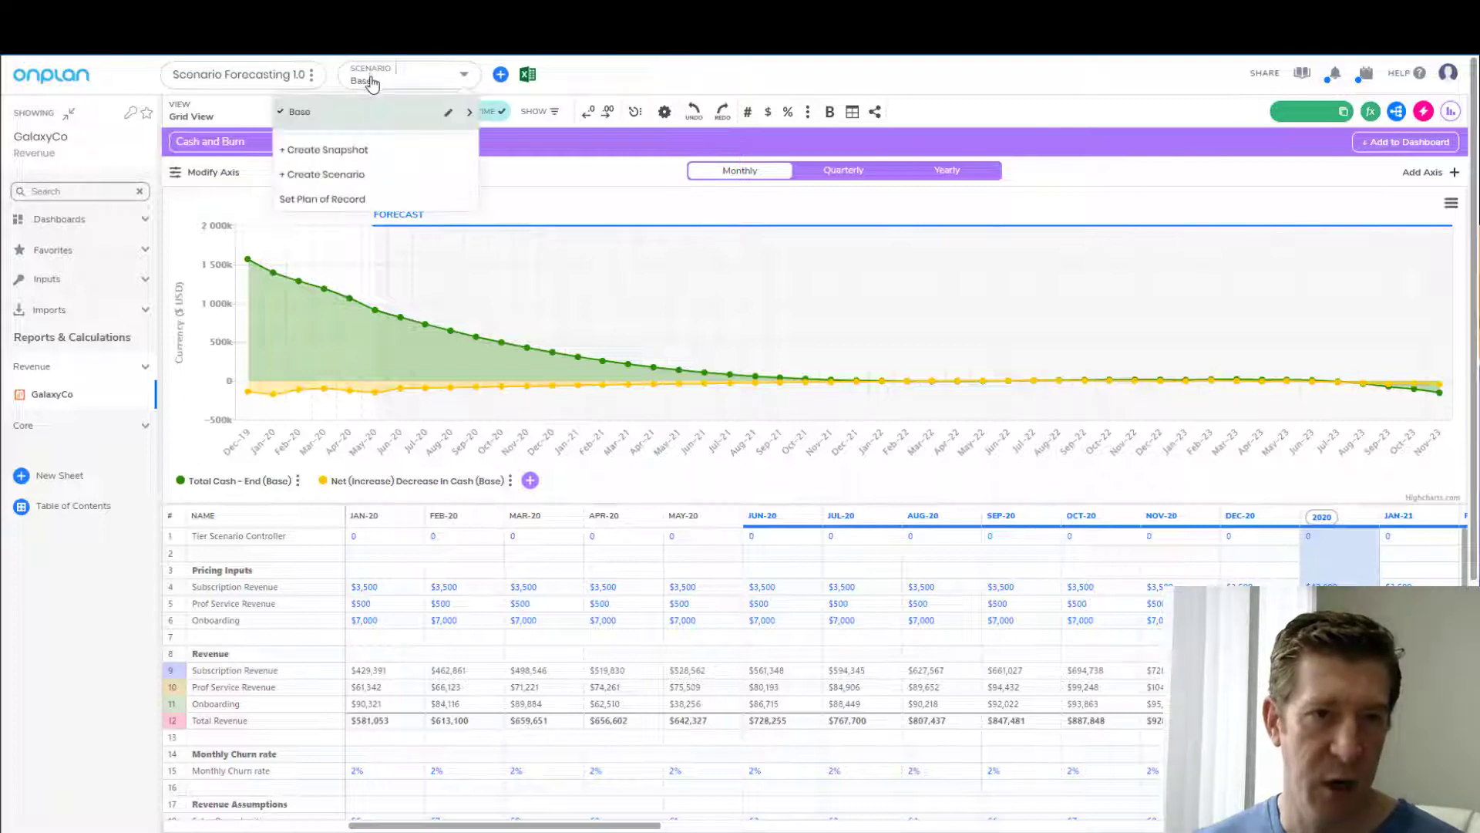
{"action": "left_click", "coordinate": [324, 179]}
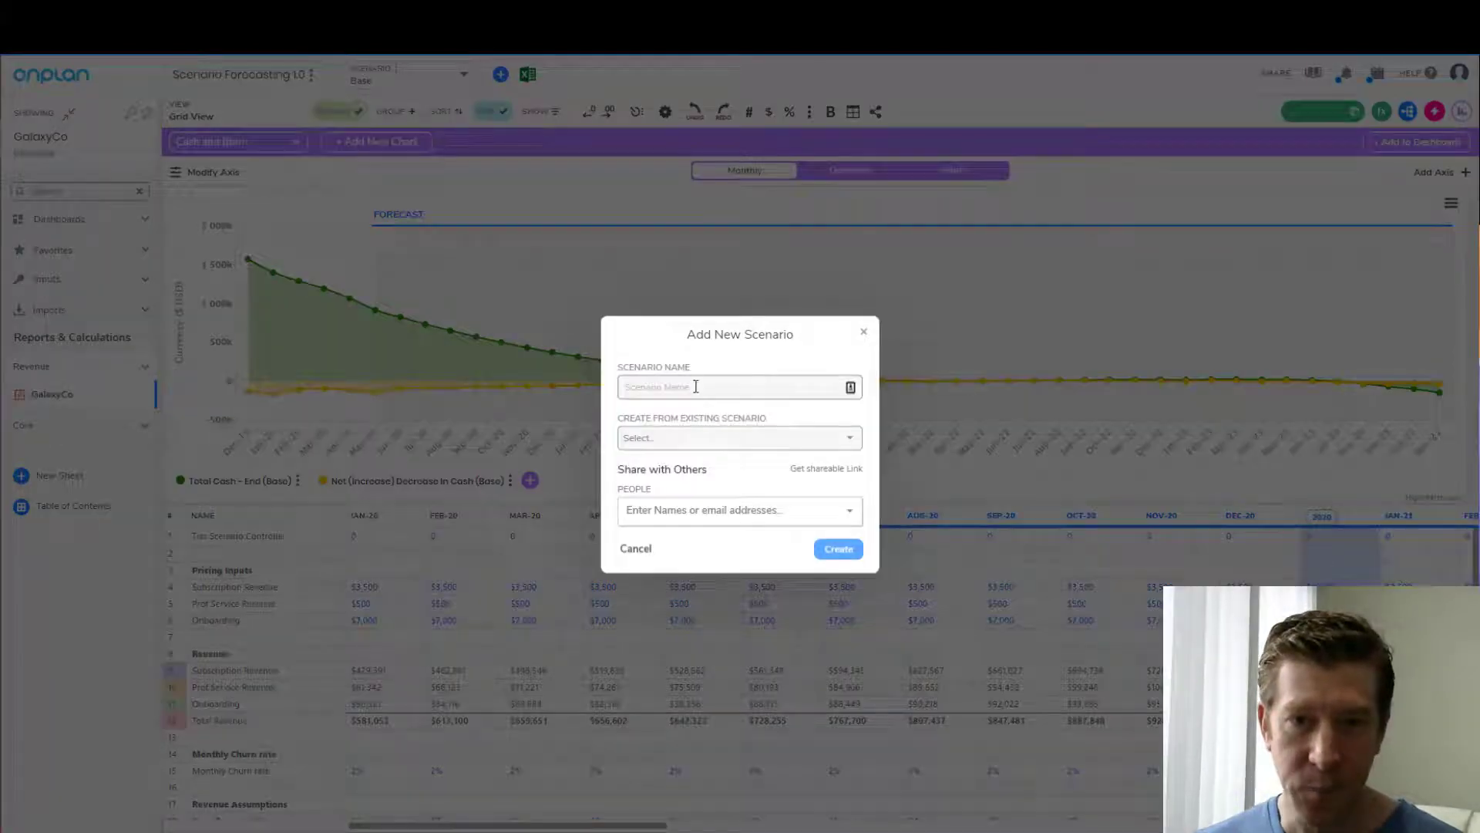
{"action": "type", "text": "Sales Slowdown"}
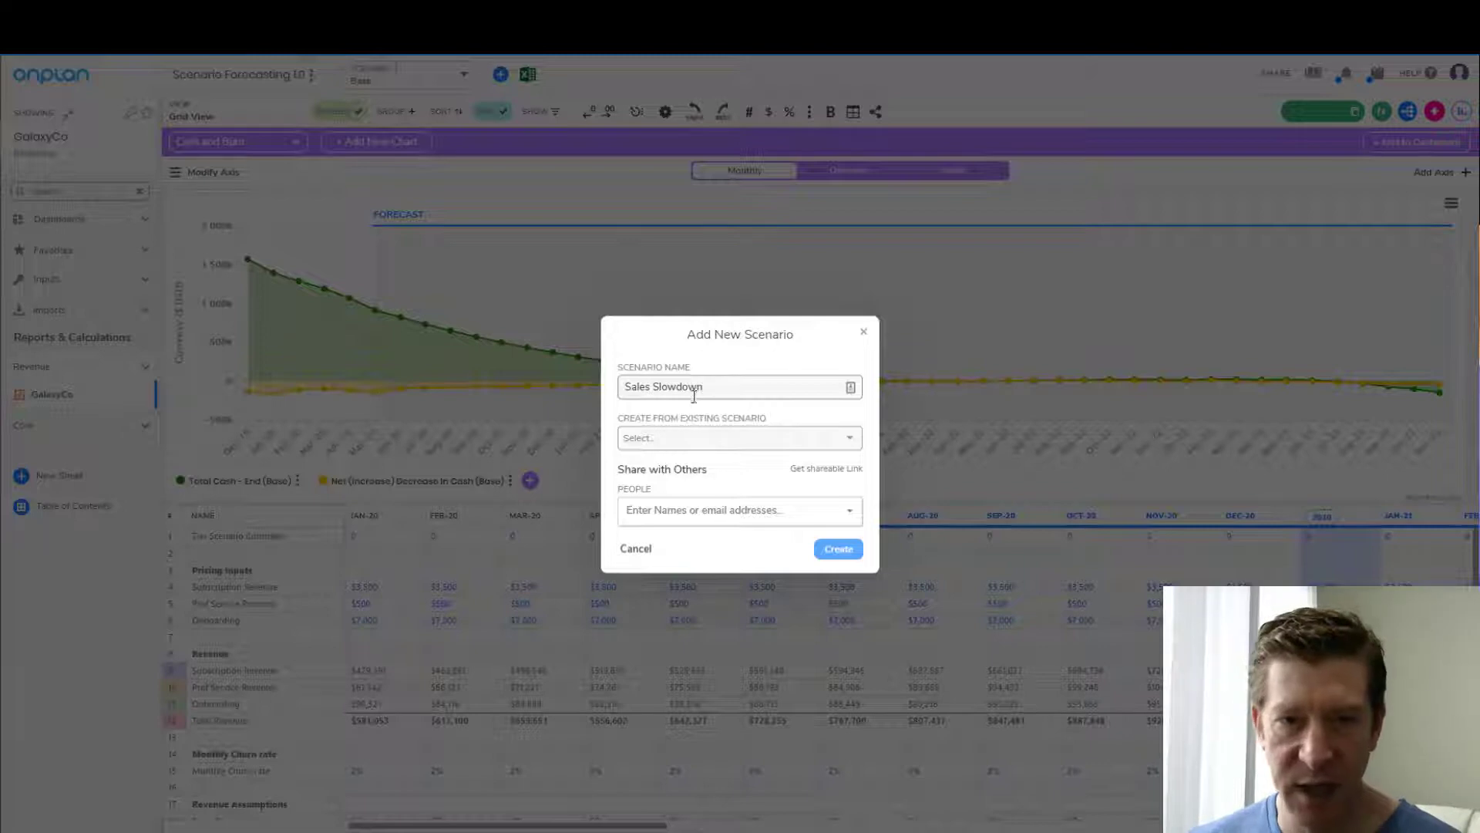
{"action": "left_click", "coordinate": [669, 439]}
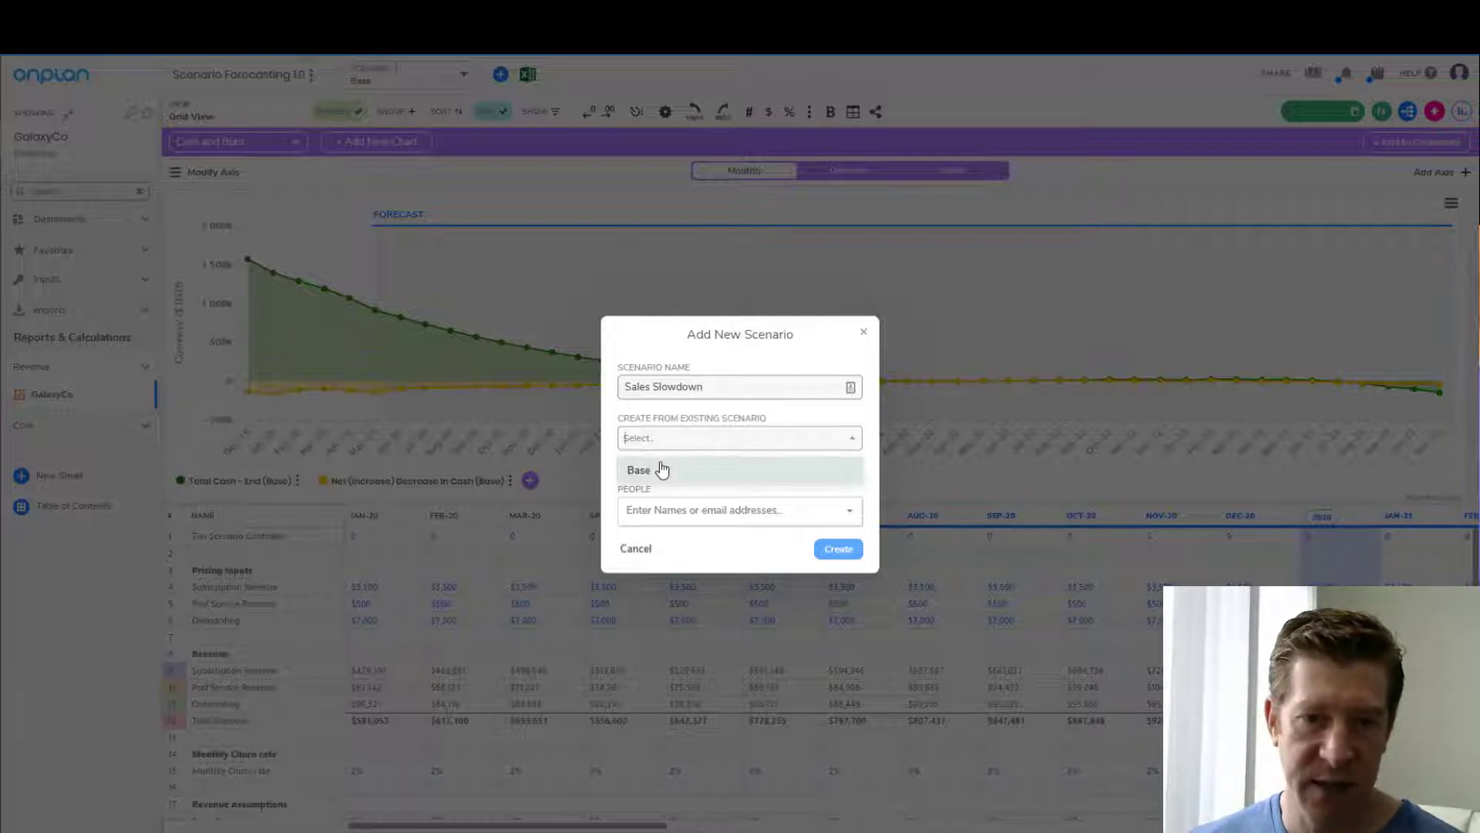
{"action": "left_click", "coordinate": [662, 468]}
{"action": "left_click", "coordinate": [845, 552]}
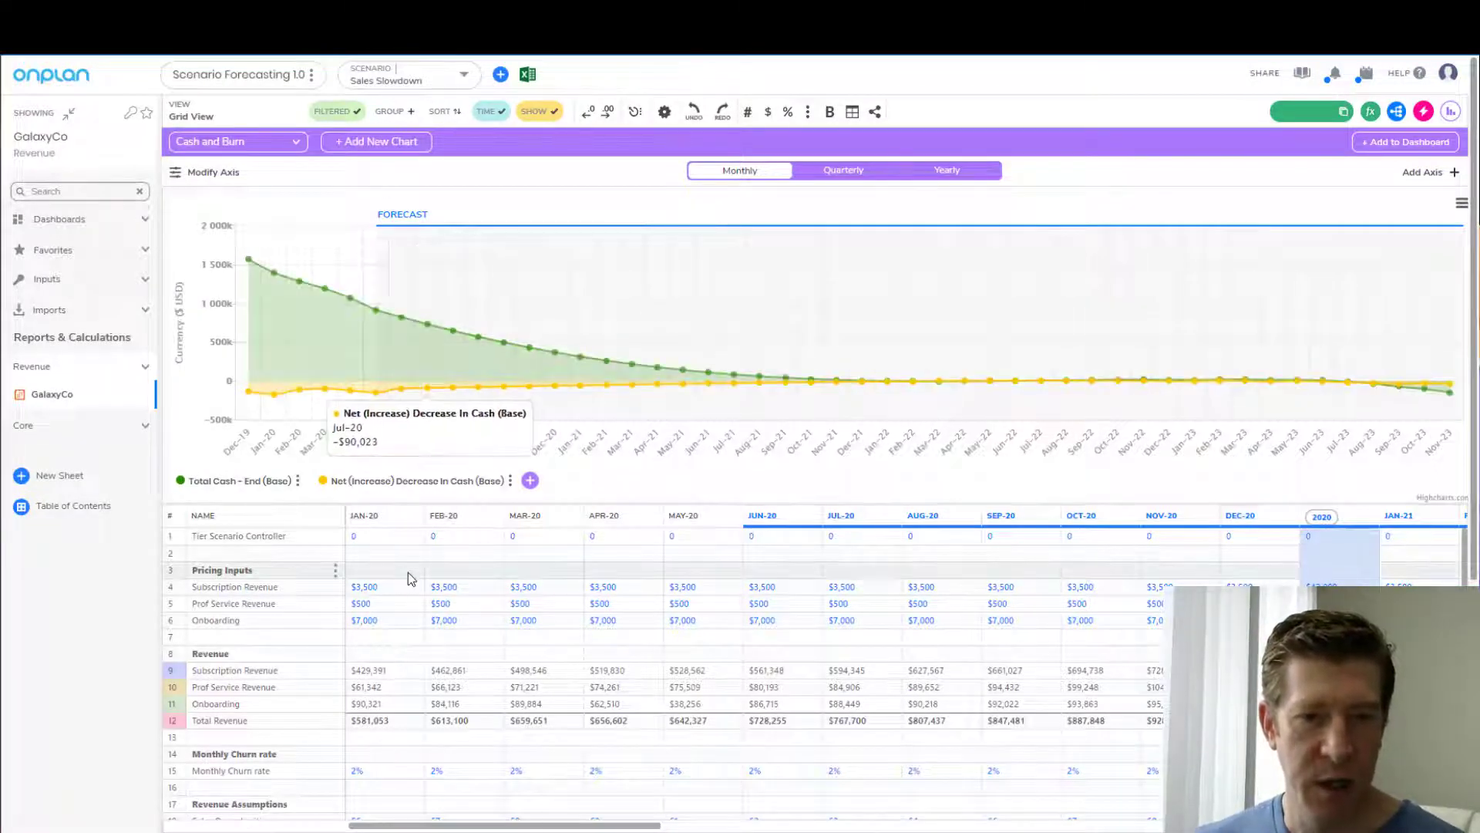
Step: Display the Close Rate chart, set the Jun-20 Opportunities Close Rate to 10%, and fill it right across the following months
{"action": "left_click", "coordinate": [242, 141]}
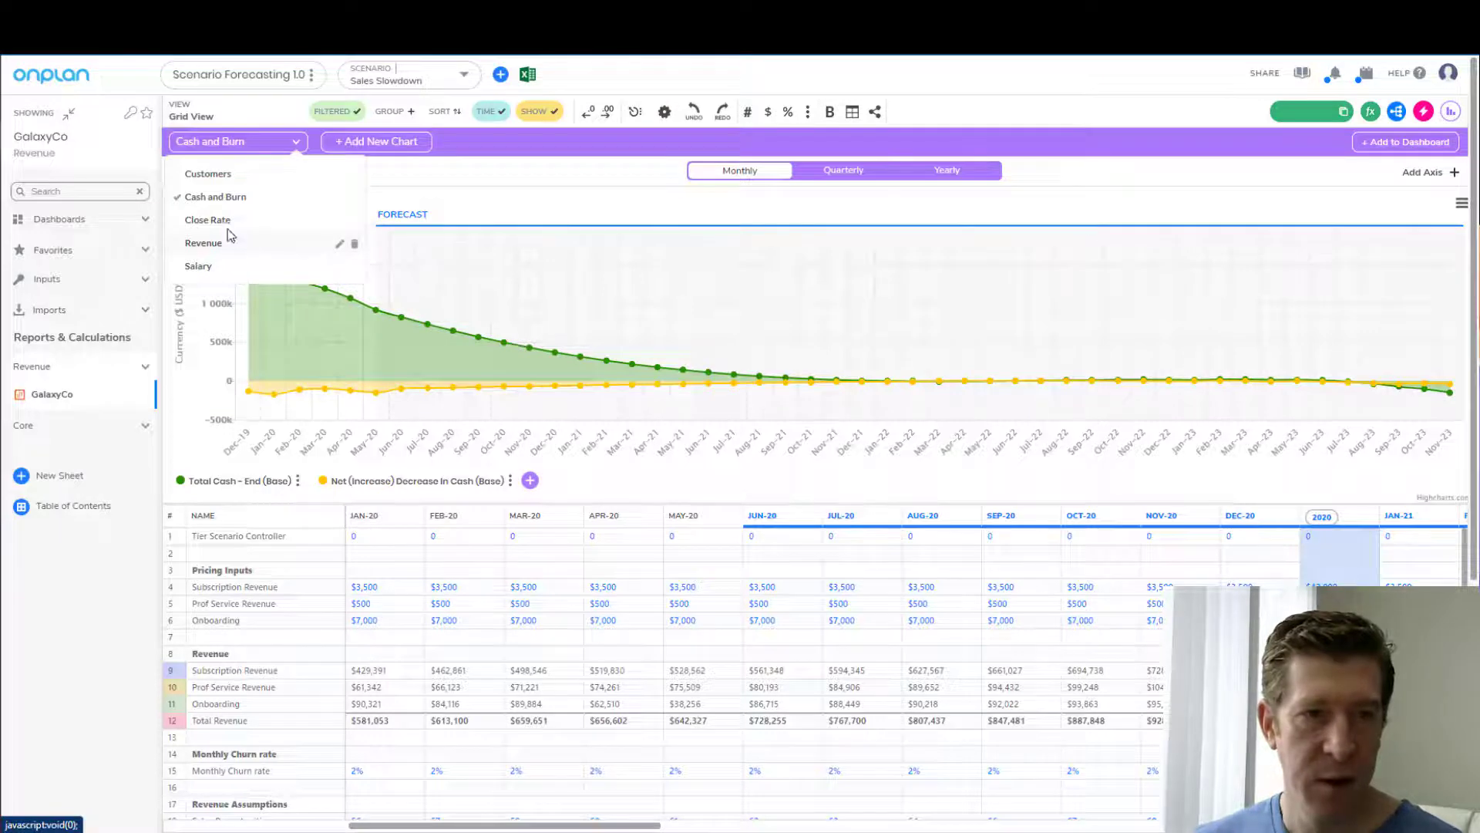
{"action": "left_click", "coordinate": [229, 222]}
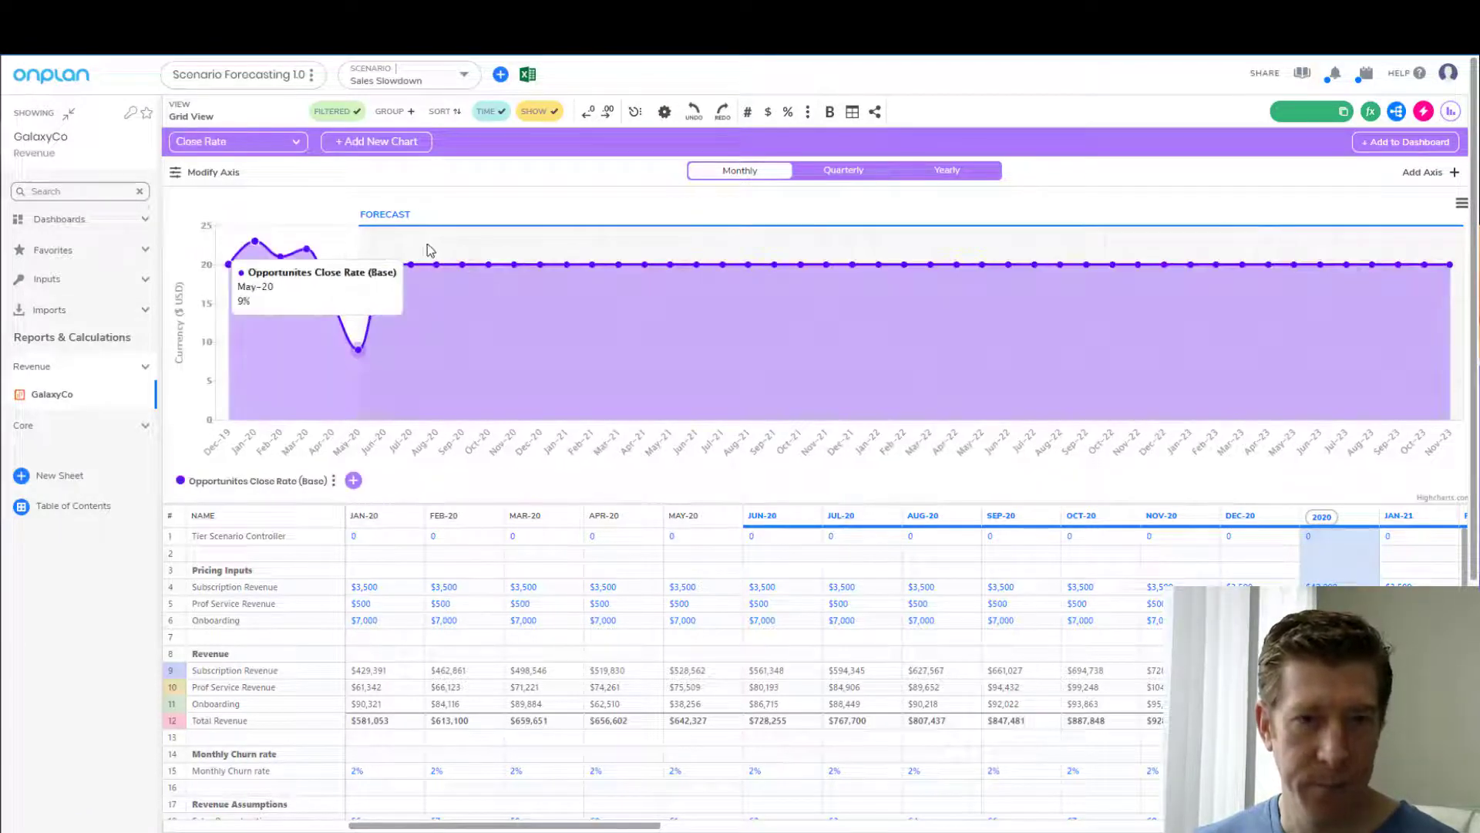
{"action": "scroll", "coordinate": [443, 463], "scroll_direction": "down", "scroll_amount": 2}
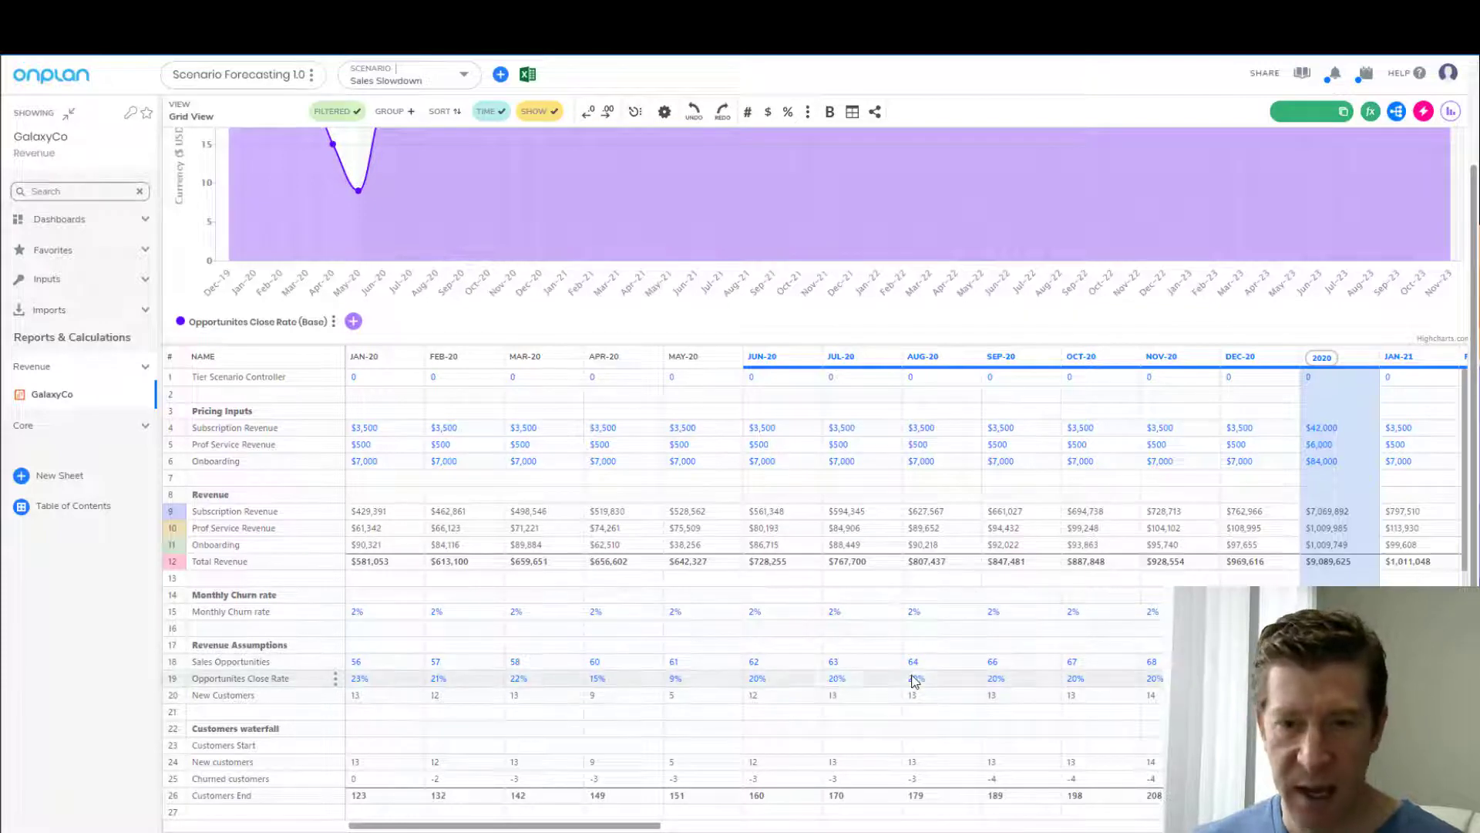
{"action": "left_click", "coordinate": [759, 681]}
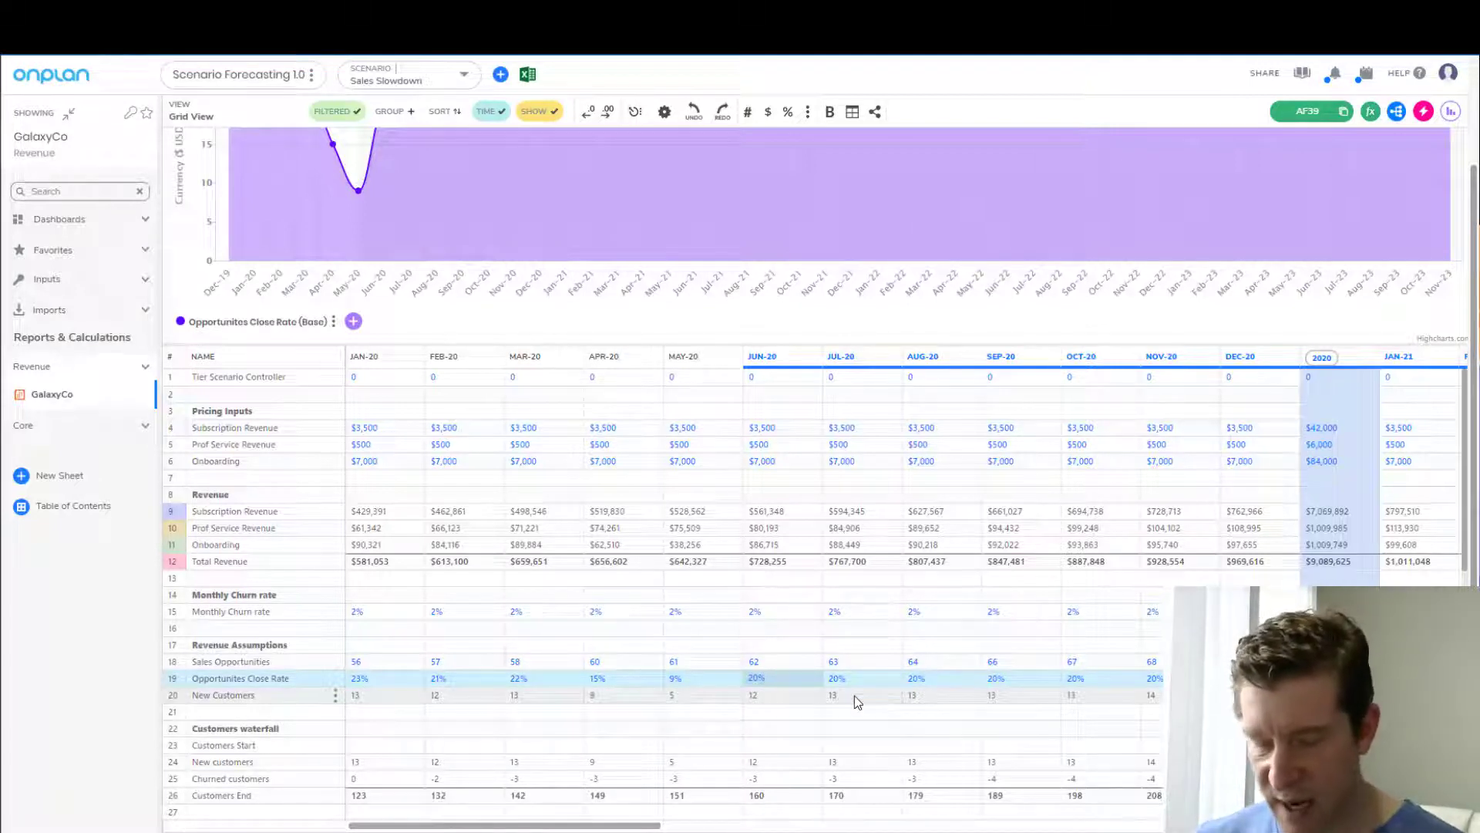
{"action": "type", "text": ".1"}
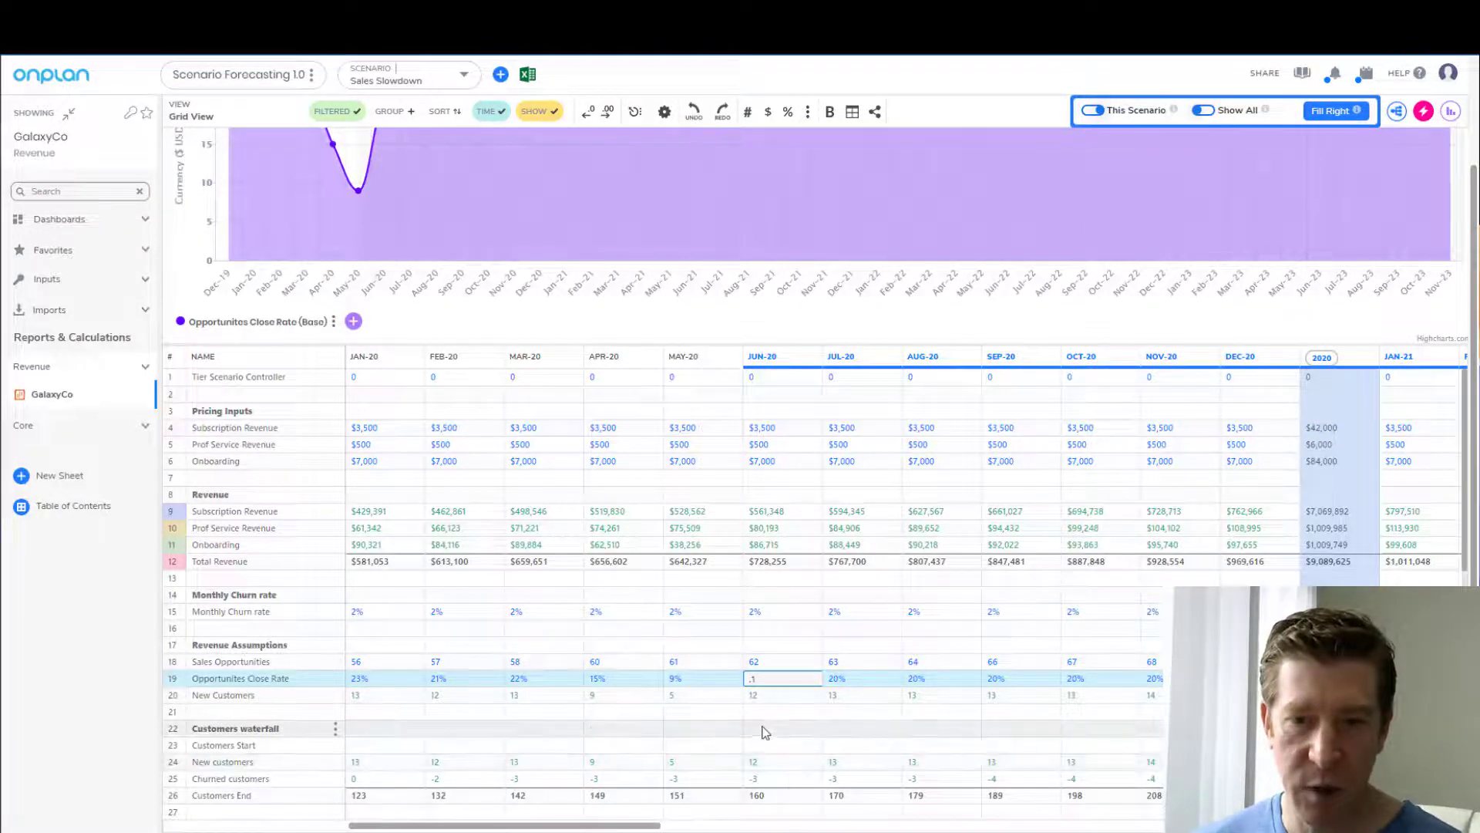
{"action": "key", "text": "Return"}
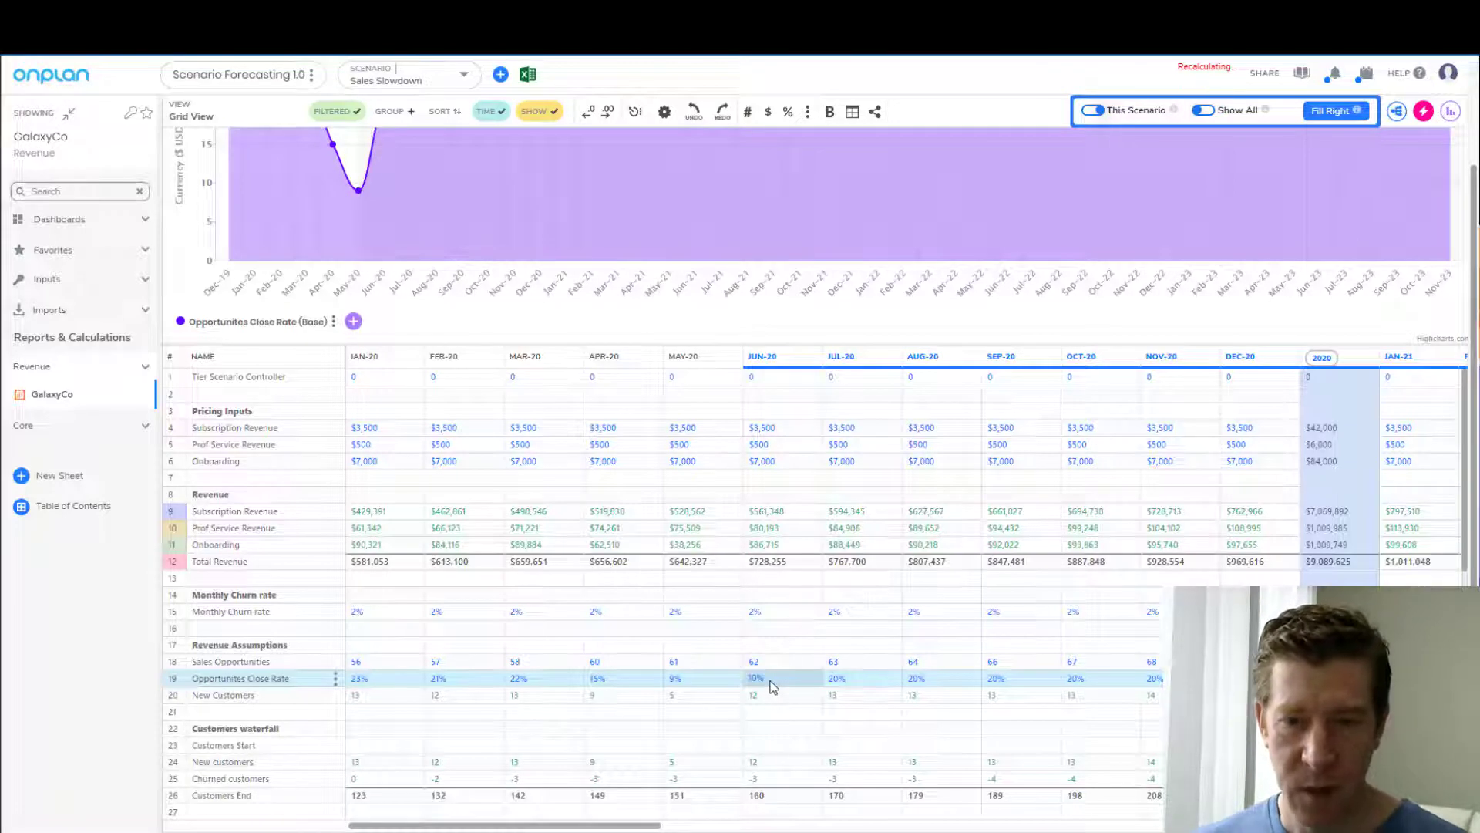
{"action": "left_click", "coordinate": [1342, 113]}
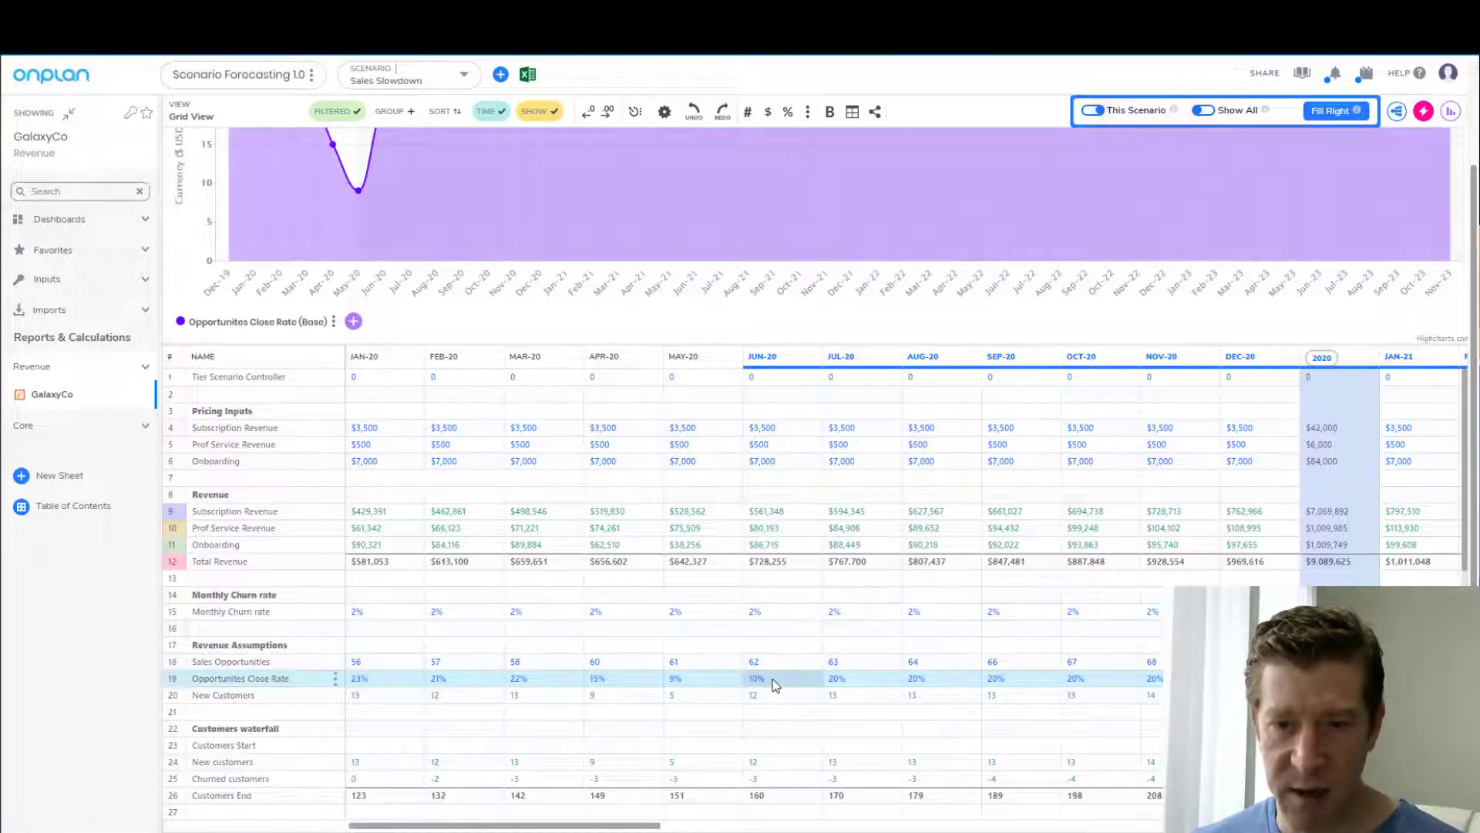
Step: Add the Opportunities Close Rate row for the Sales Slowdown scenario to the Close Rate chart
{"action": "scroll", "coordinate": [800, 683], "scroll_direction": "up", "scroll_amount": 2}
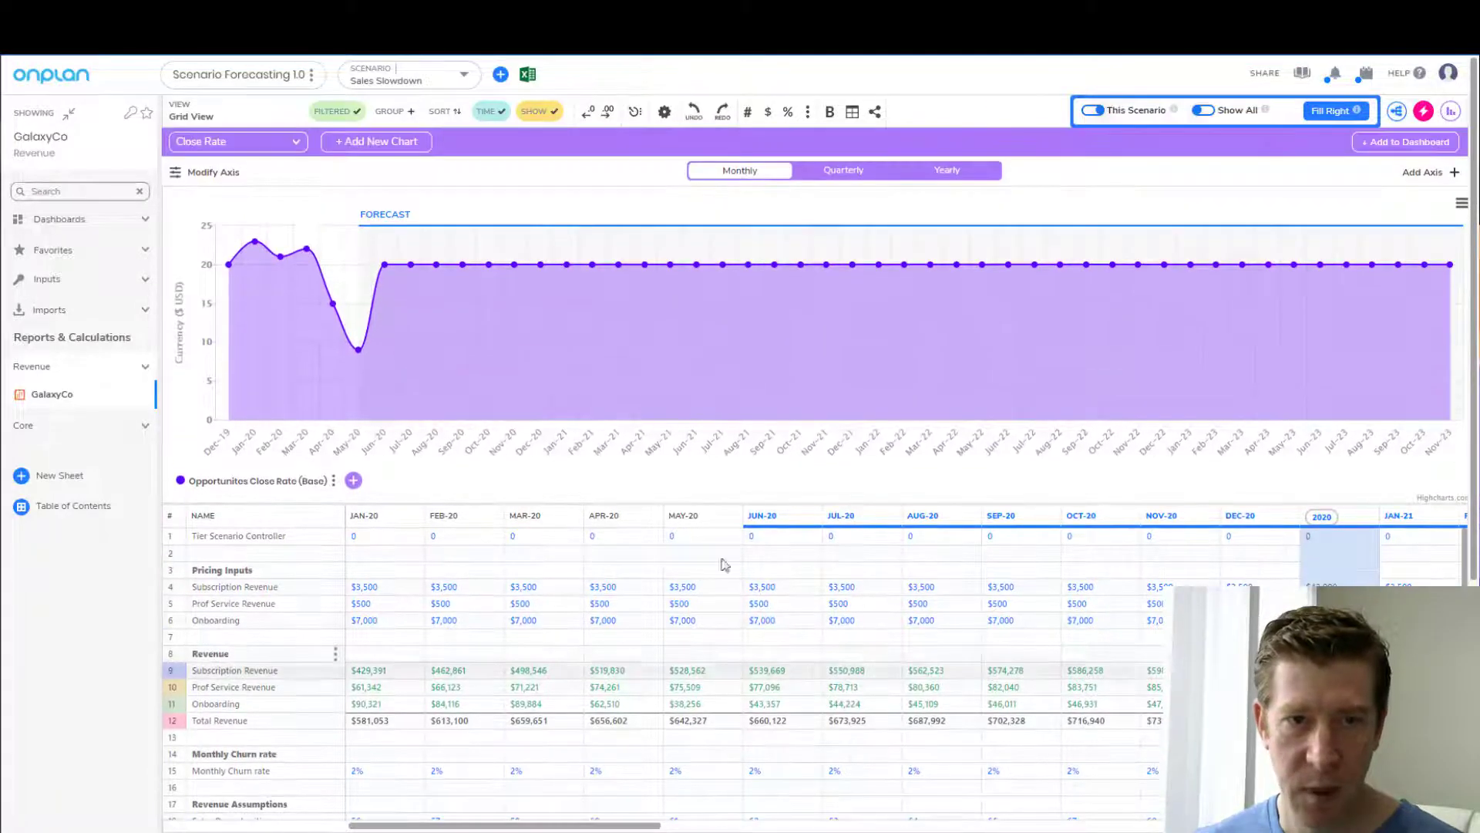
{"action": "left_click", "coordinate": [353, 480]}
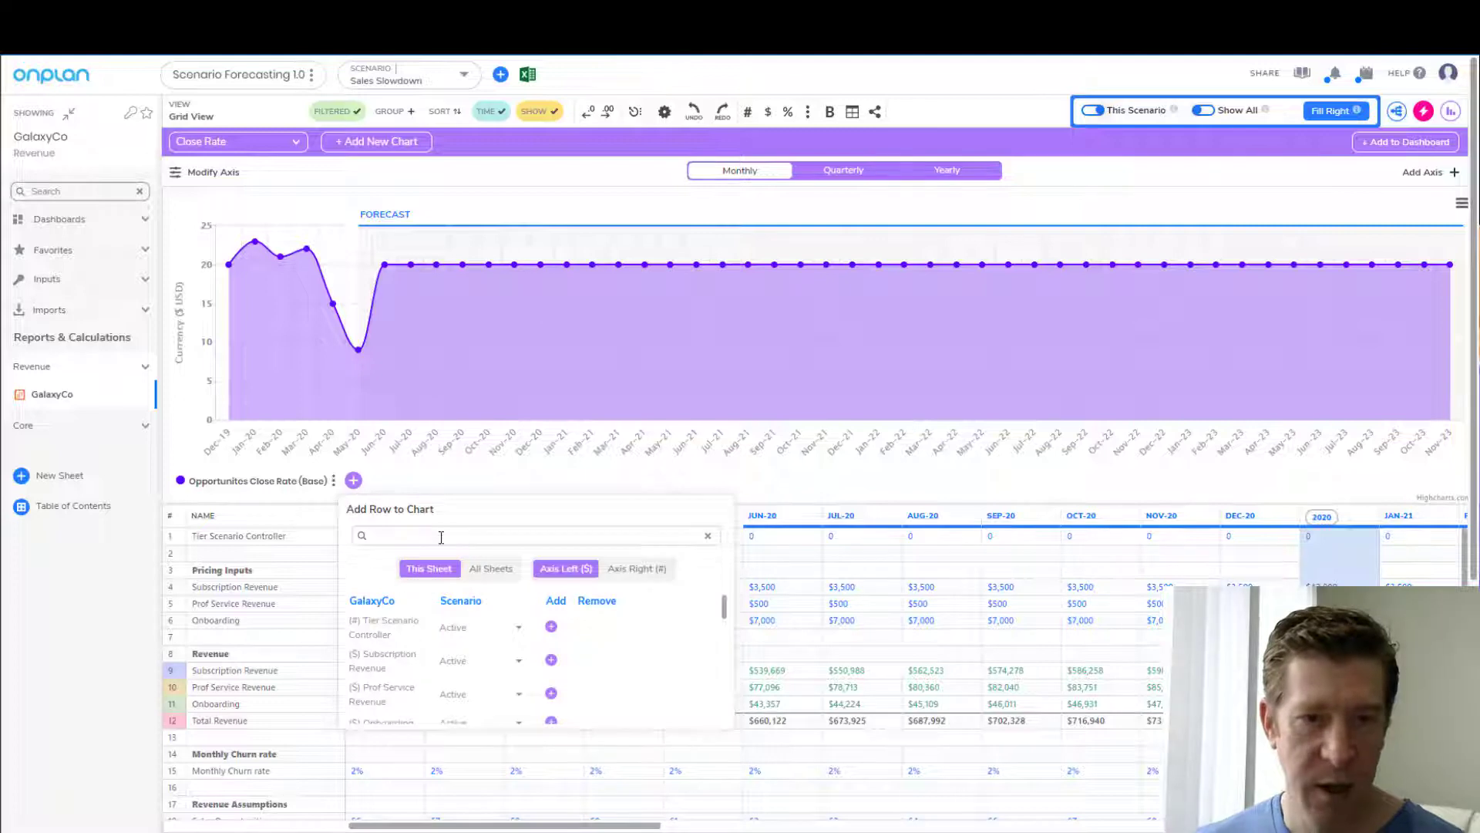
{"action": "type", "text": "close"}
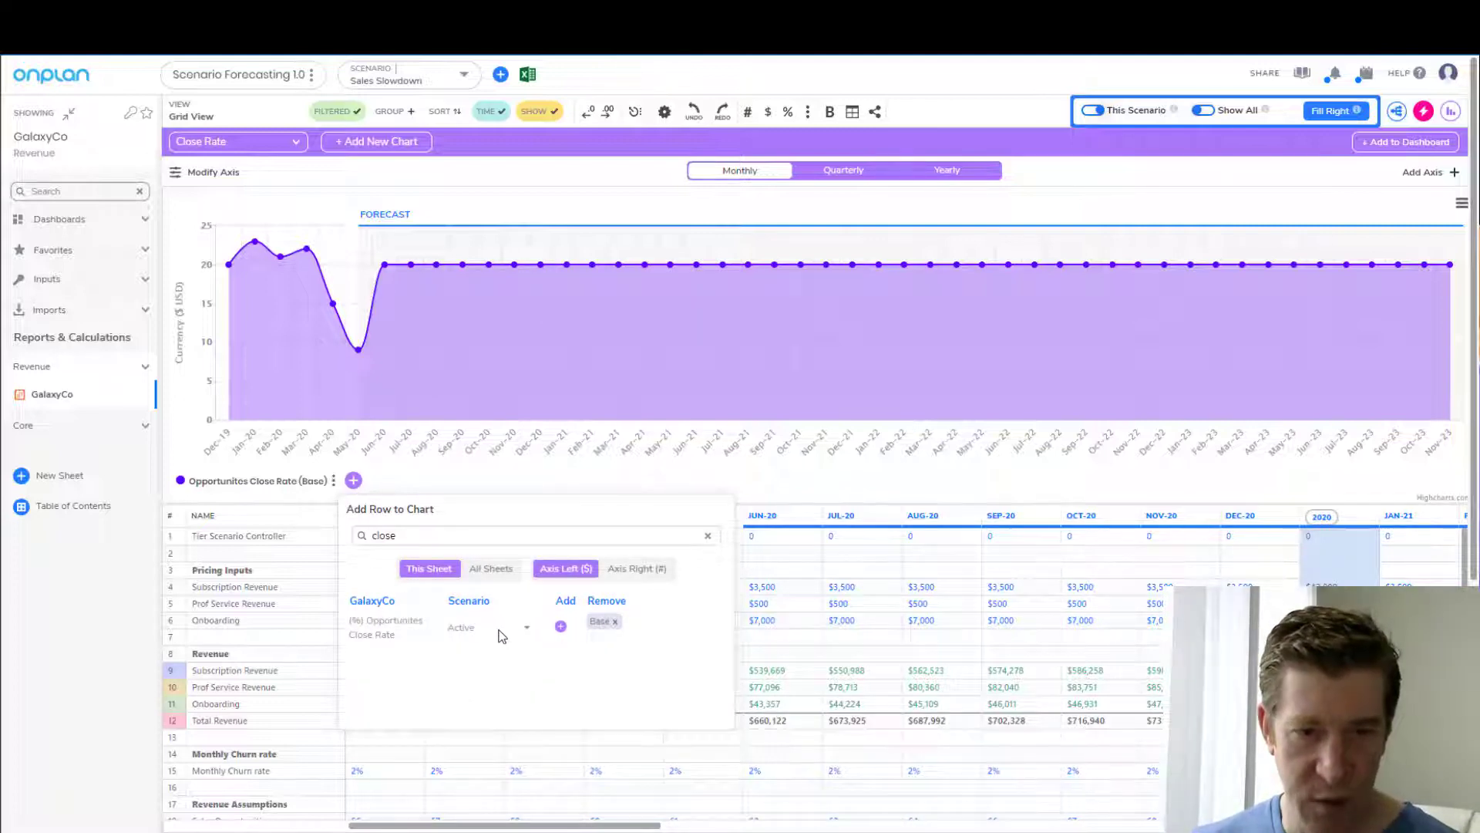
{"action": "left_click", "coordinate": [527, 630]}
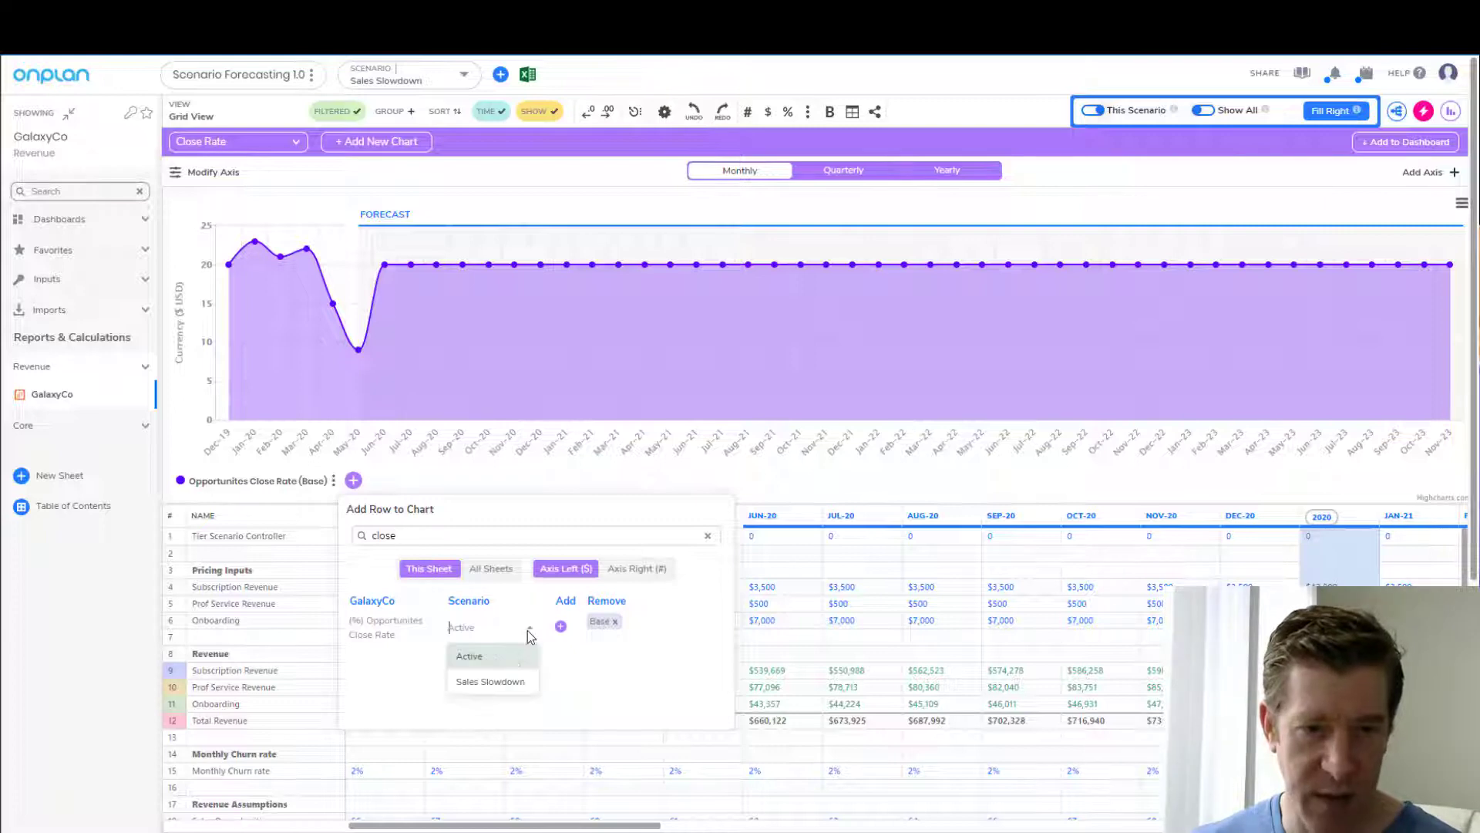
{"action": "left_click", "coordinate": [493, 677]}
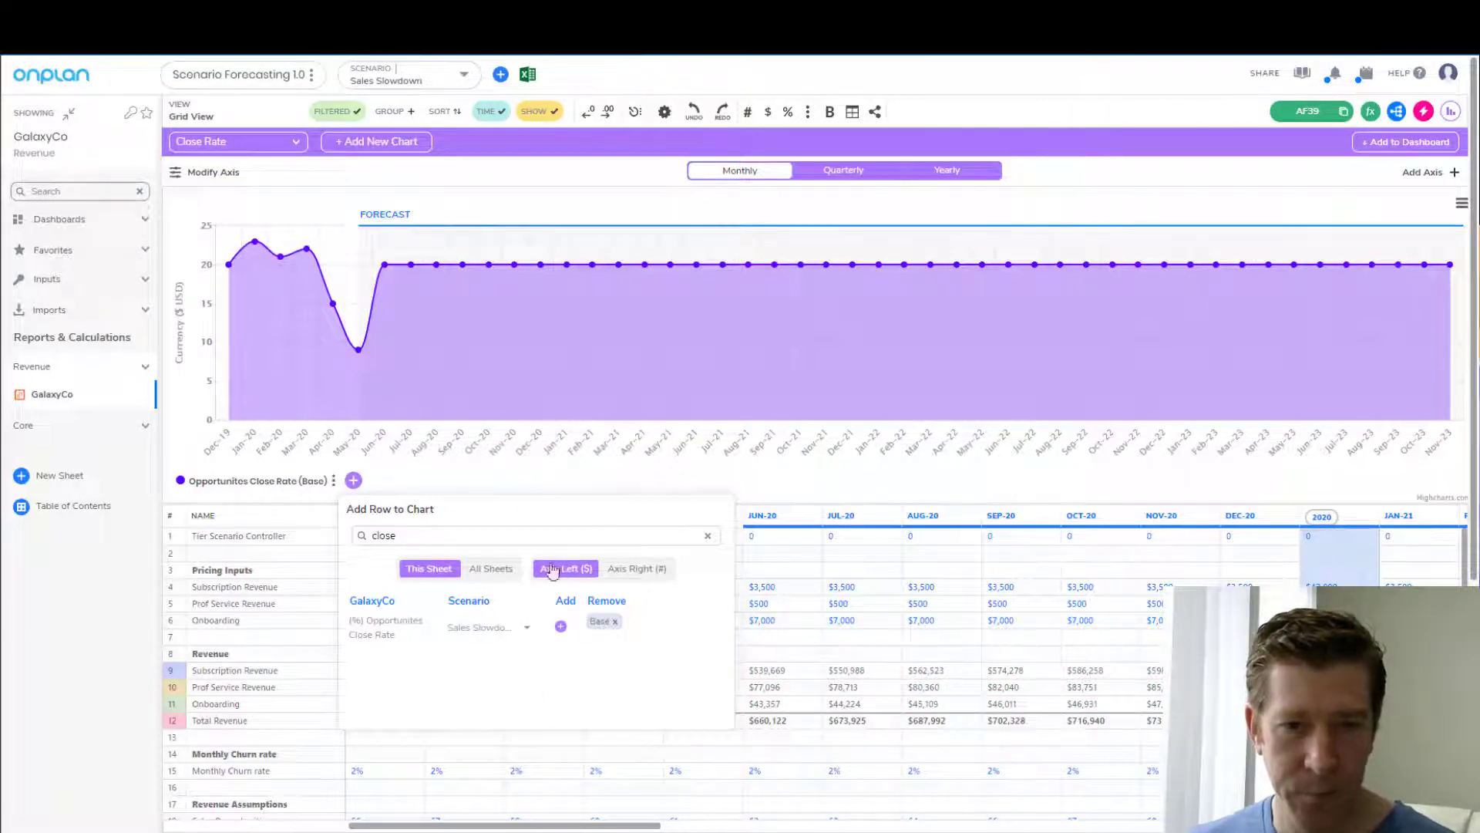
{"action": "left_click", "coordinate": [561, 626]}
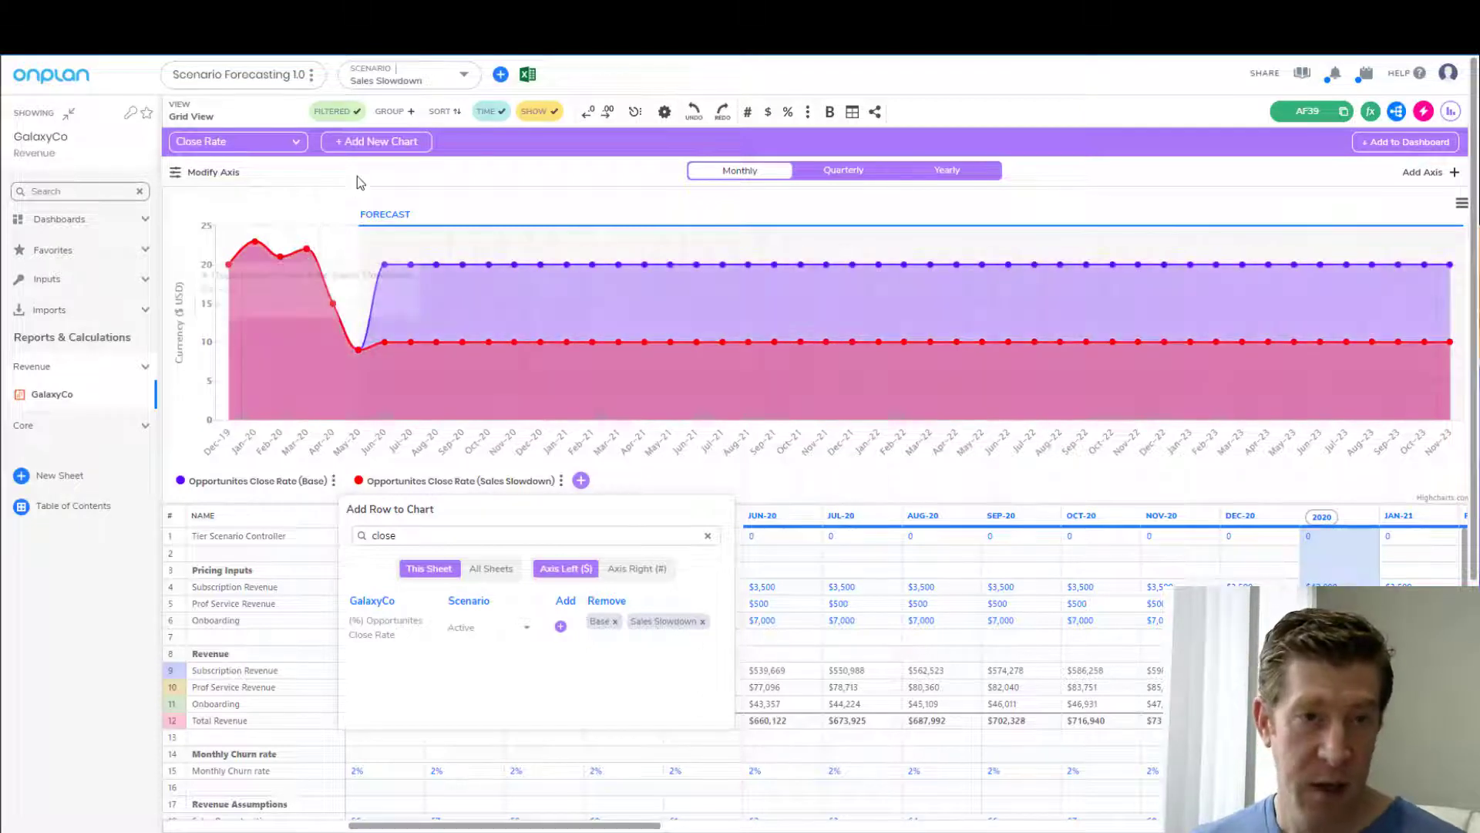
{"action": "left_click", "coordinate": [357, 176]}
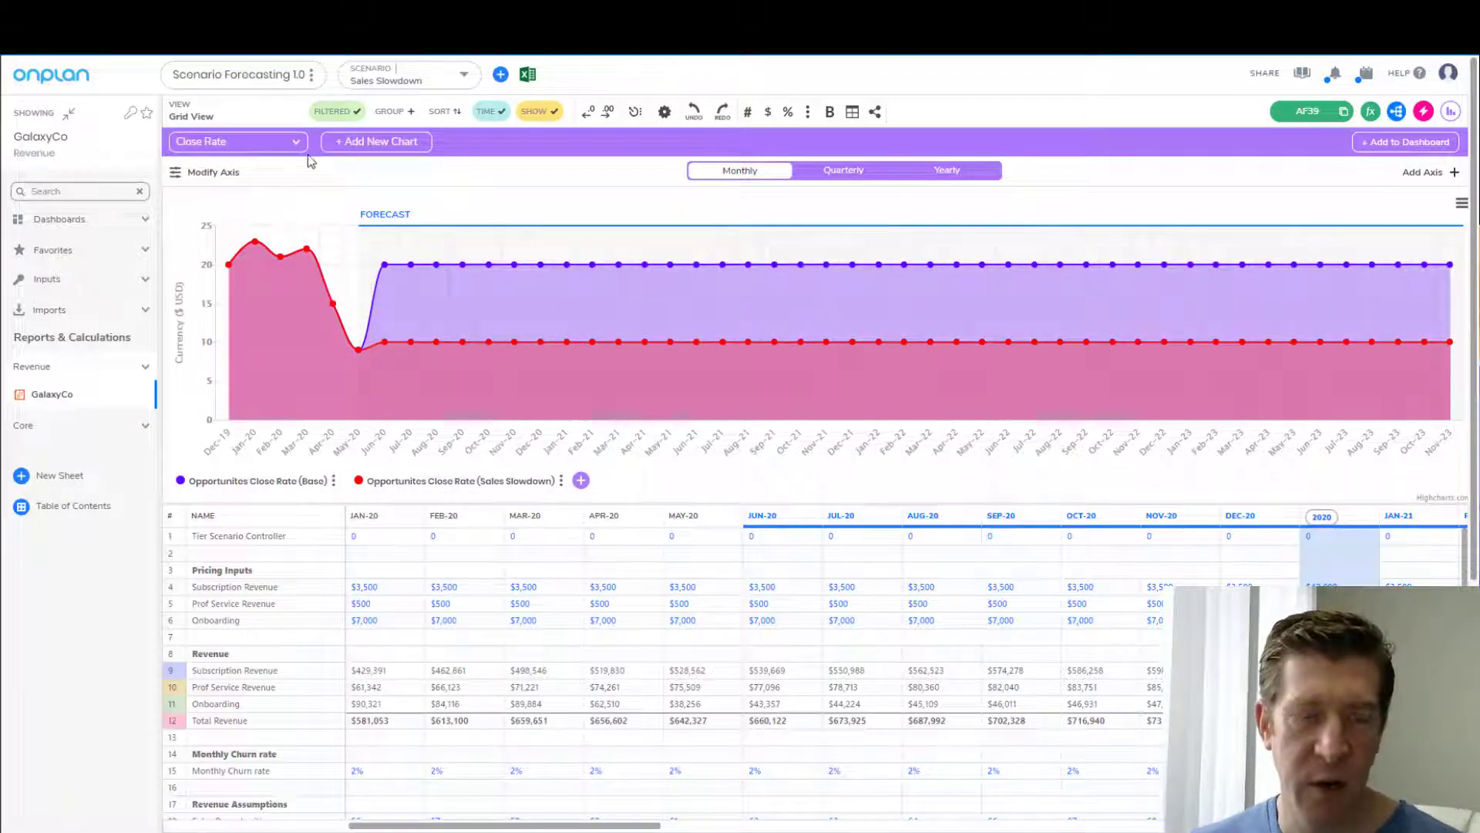
Step: Create a new chart named Revenue Scenarios
{"action": "left_click", "coordinate": [256, 145]}
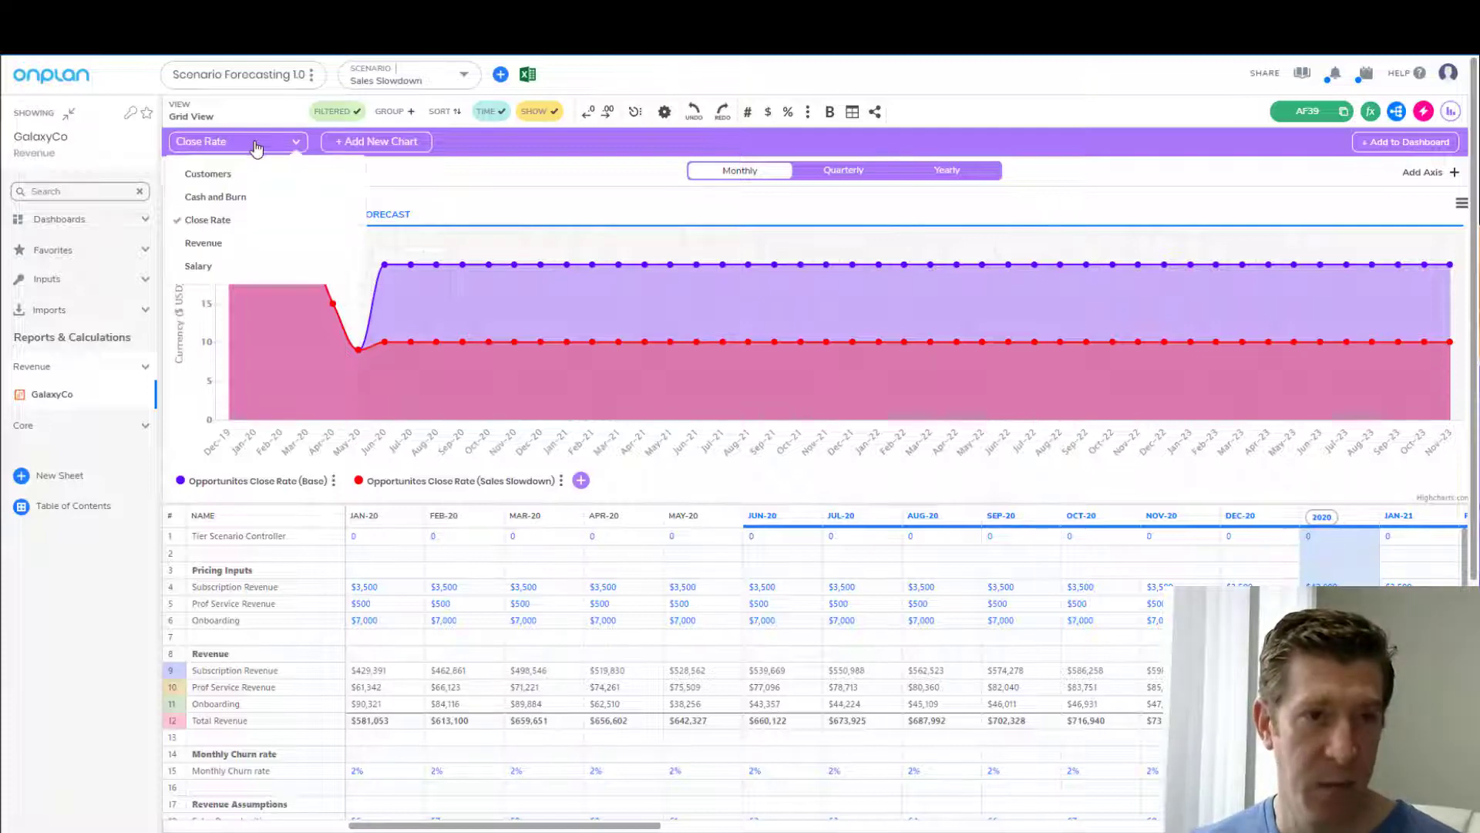
{"action": "left_click", "coordinate": [394, 145]}
{"action": "left_click", "coordinate": [675, 426]}
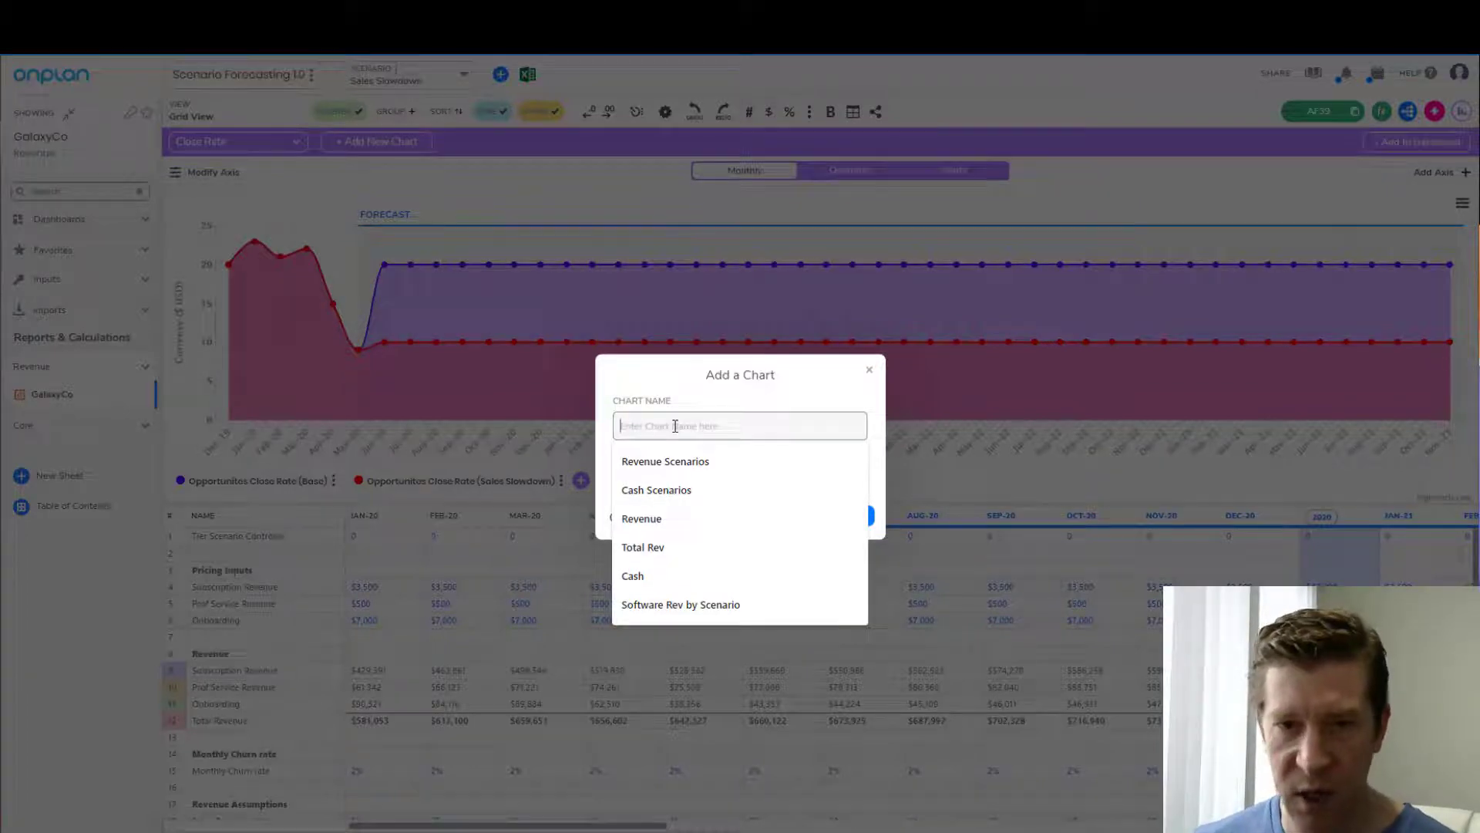
{"action": "left_click", "coordinate": [680, 459]}
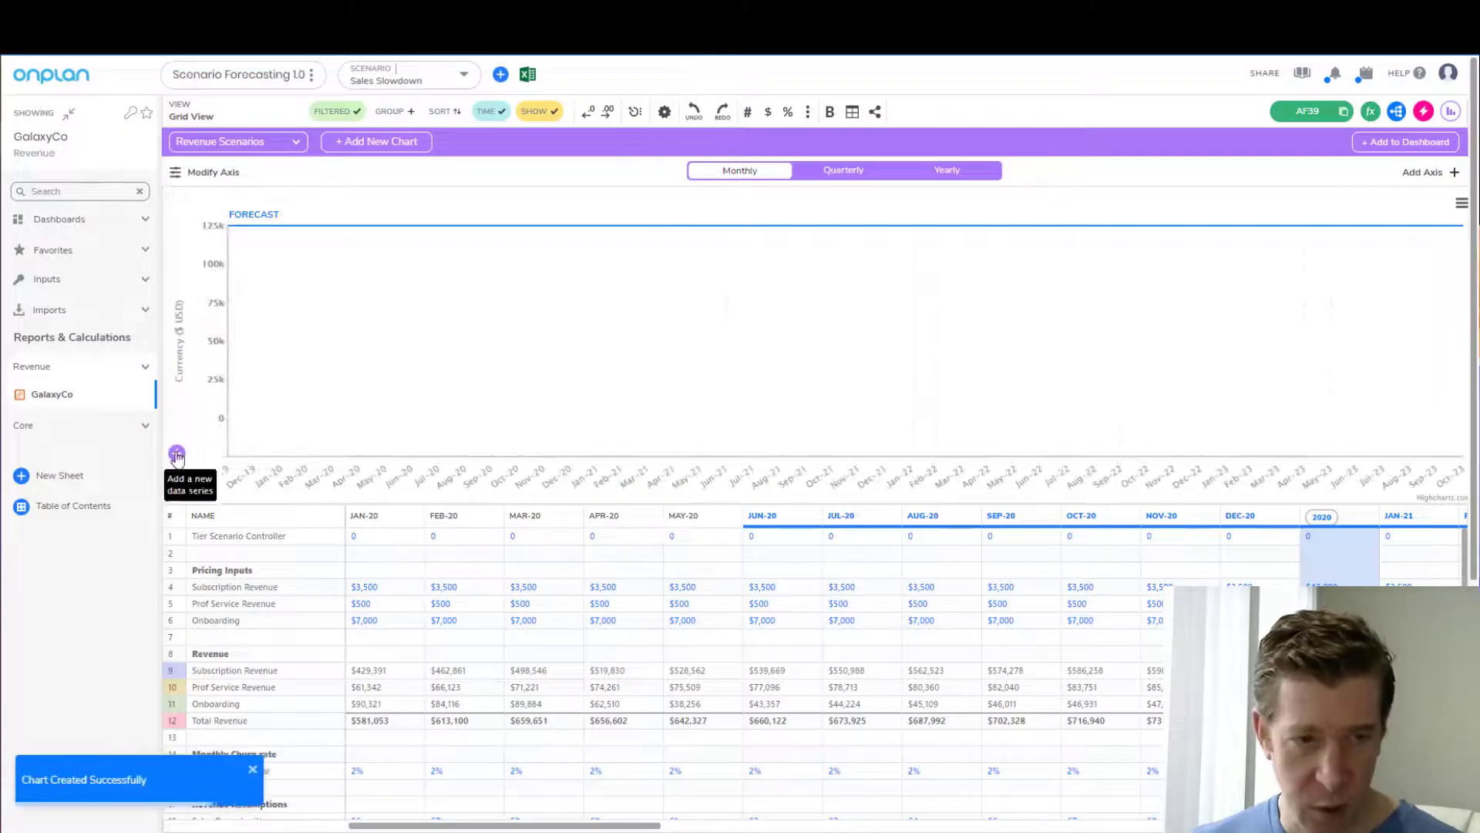
Step: Add the Total Revenue row for the Base scenario to the Revenue Scenarios chart
{"action": "left_click", "coordinate": [177, 455]}
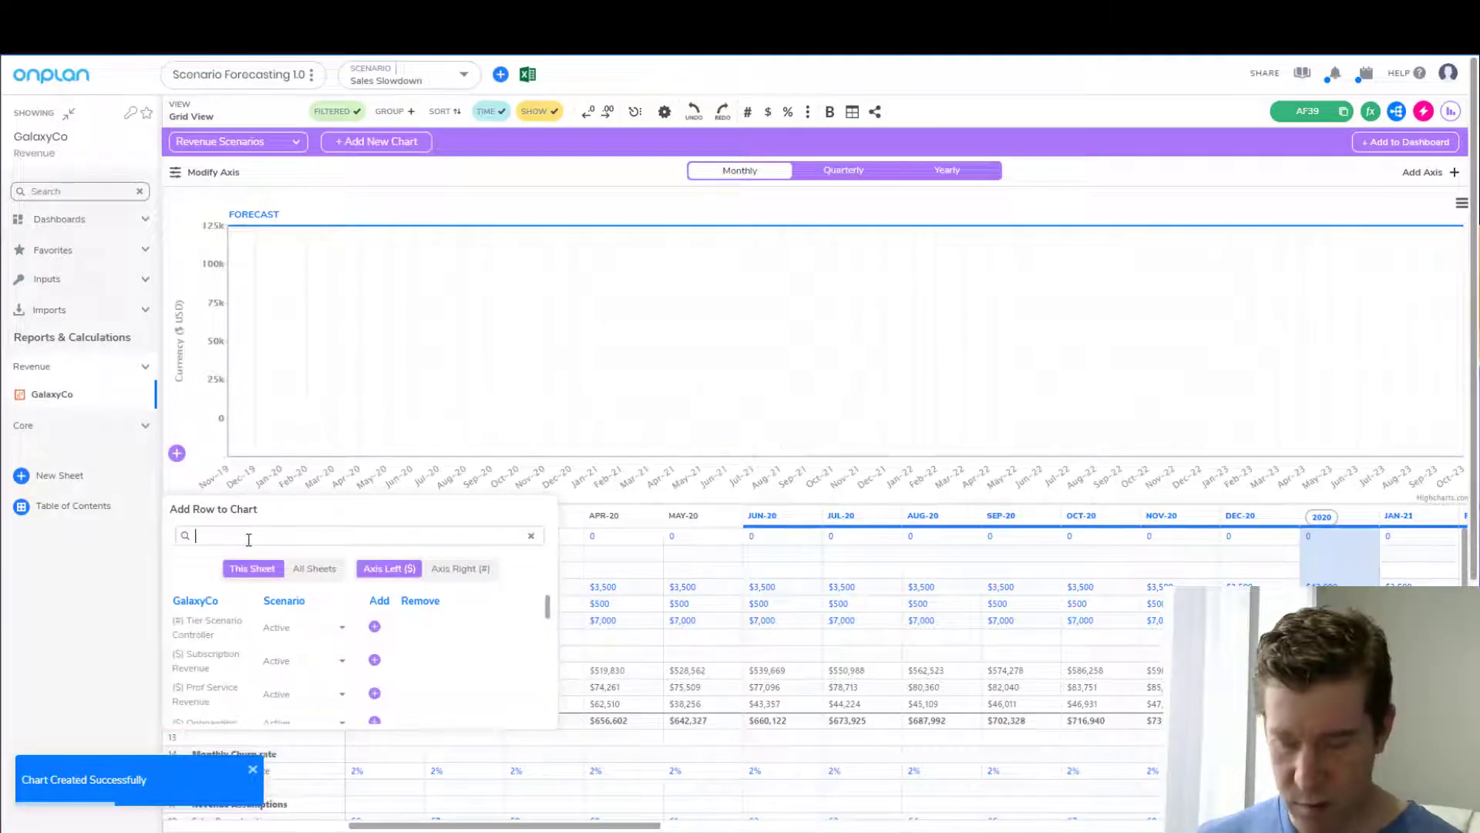
{"action": "type", "text": "total"}
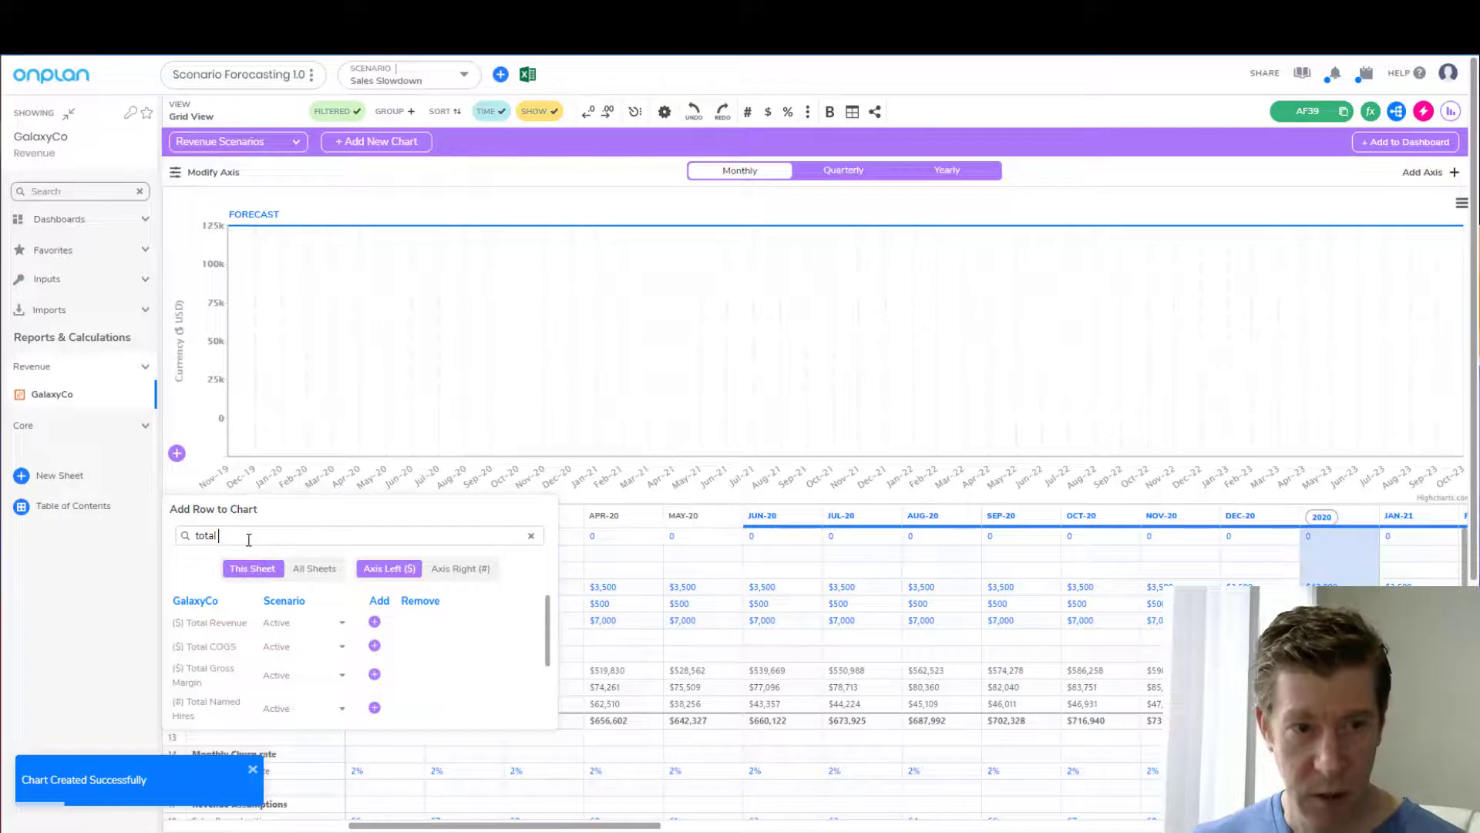
{"action": "left_click", "coordinate": [316, 623]}
{"action": "left_click", "coordinate": [309, 676]}
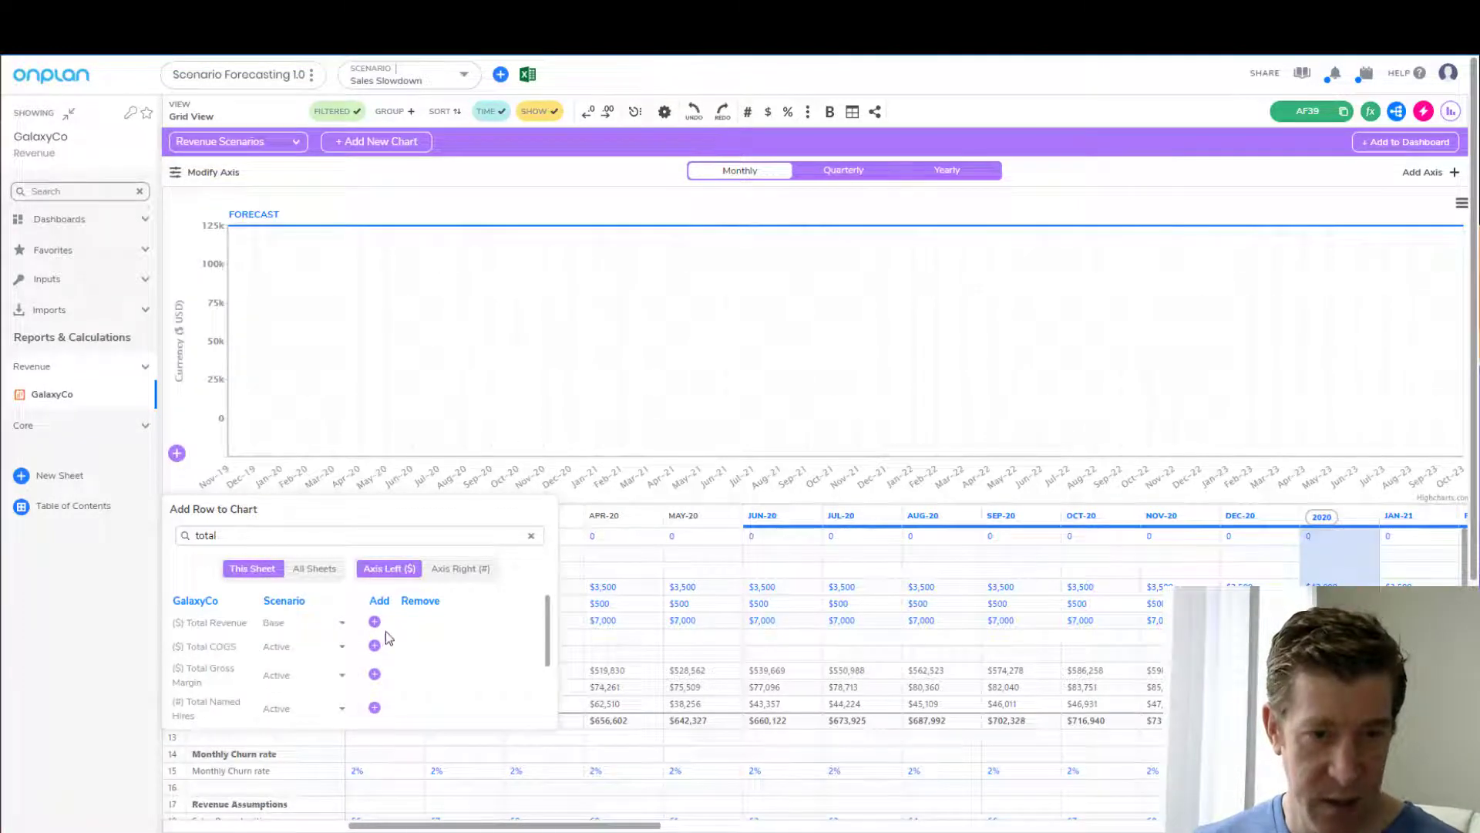
{"action": "left_click", "coordinate": [374, 622]}
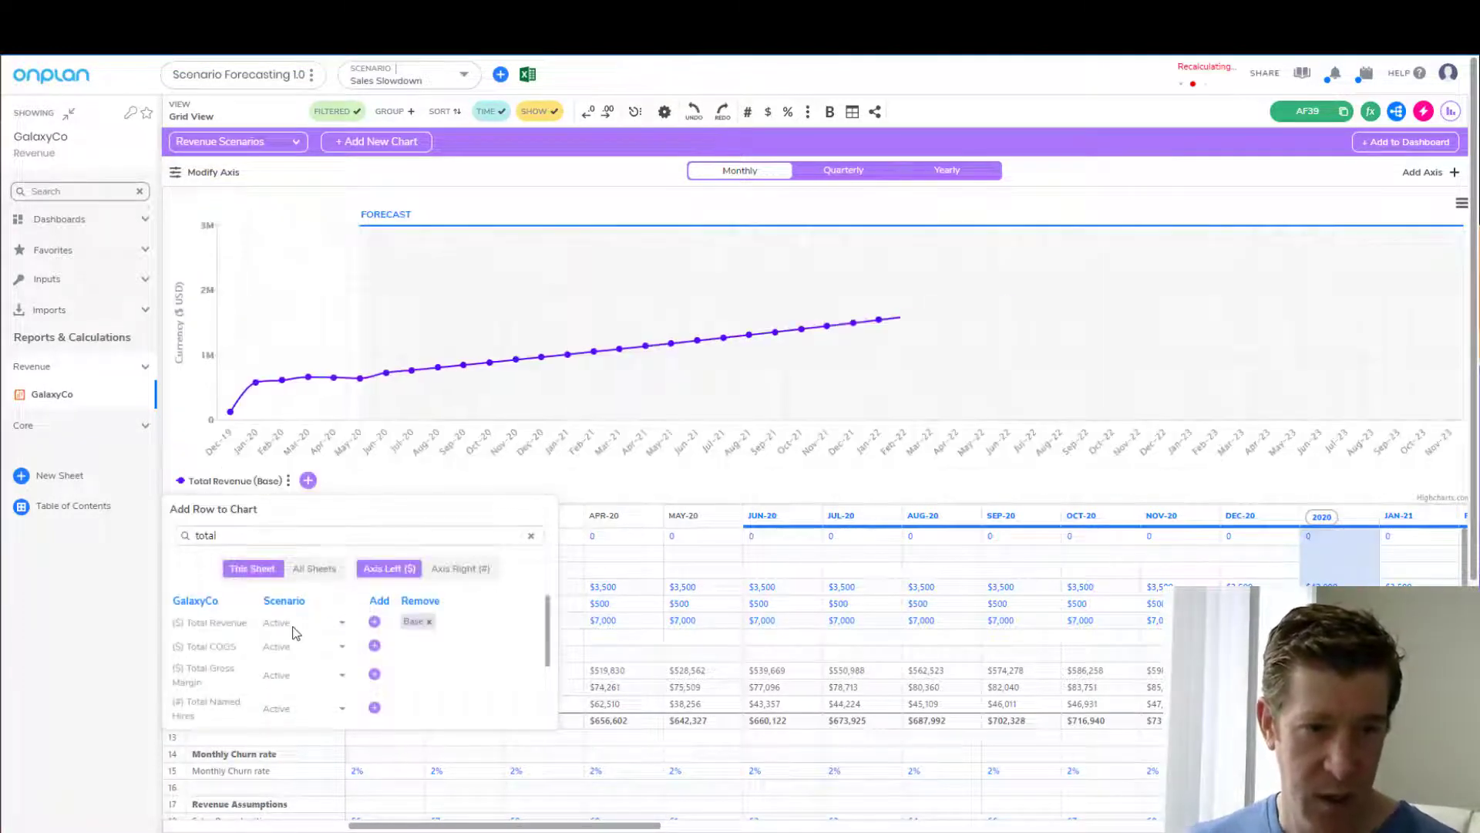
Step: Add the Total Revenue row for the Sales Slowdown scenario to the chart and compare both revenue lines at Nov-23
{"action": "left_click", "coordinate": [287, 623]}
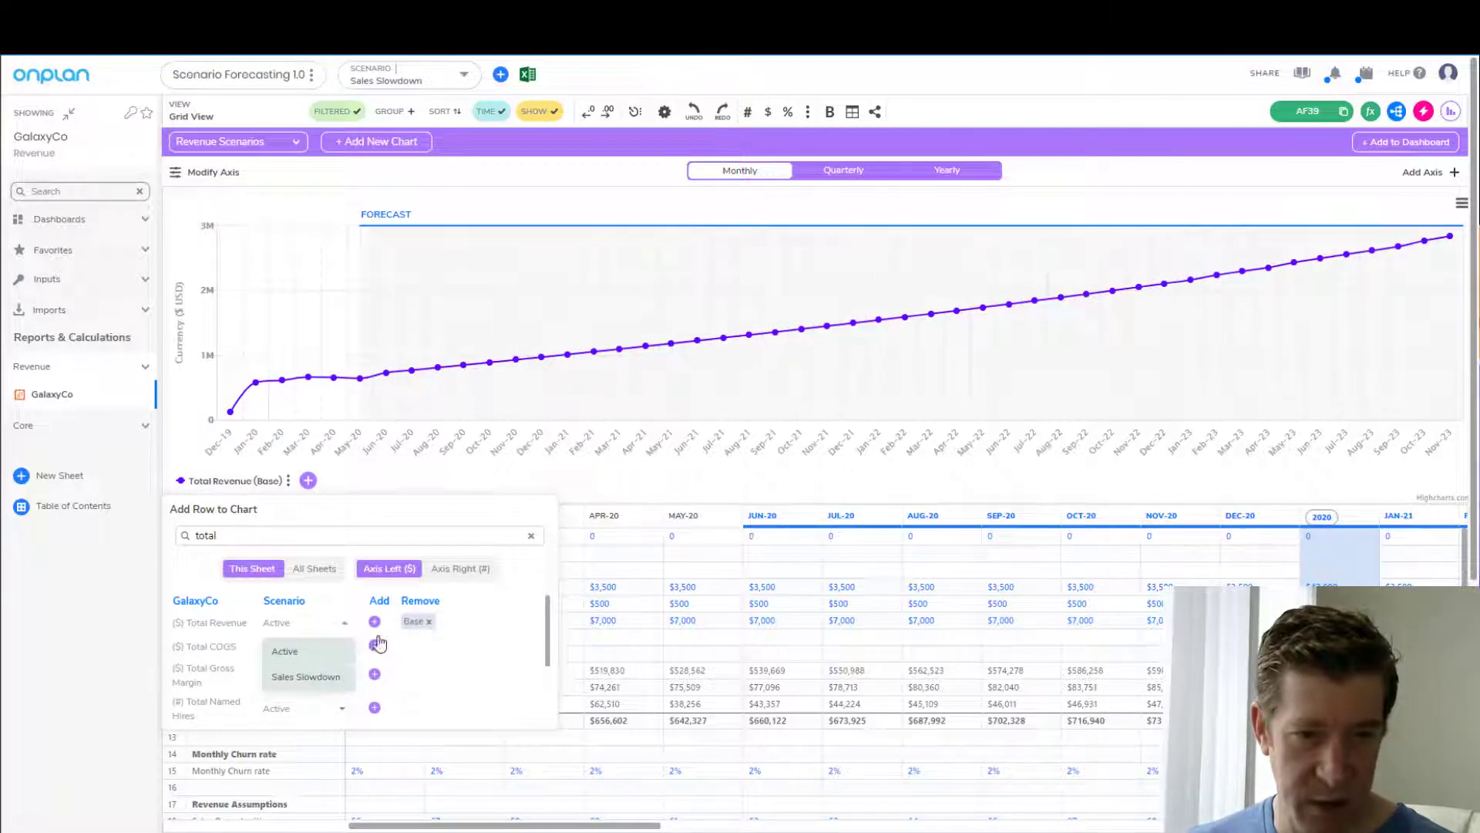
{"action": "left_click", "coordinate": [312, 681]}
{"action": "left_click", "coordinate": [375, 623]}
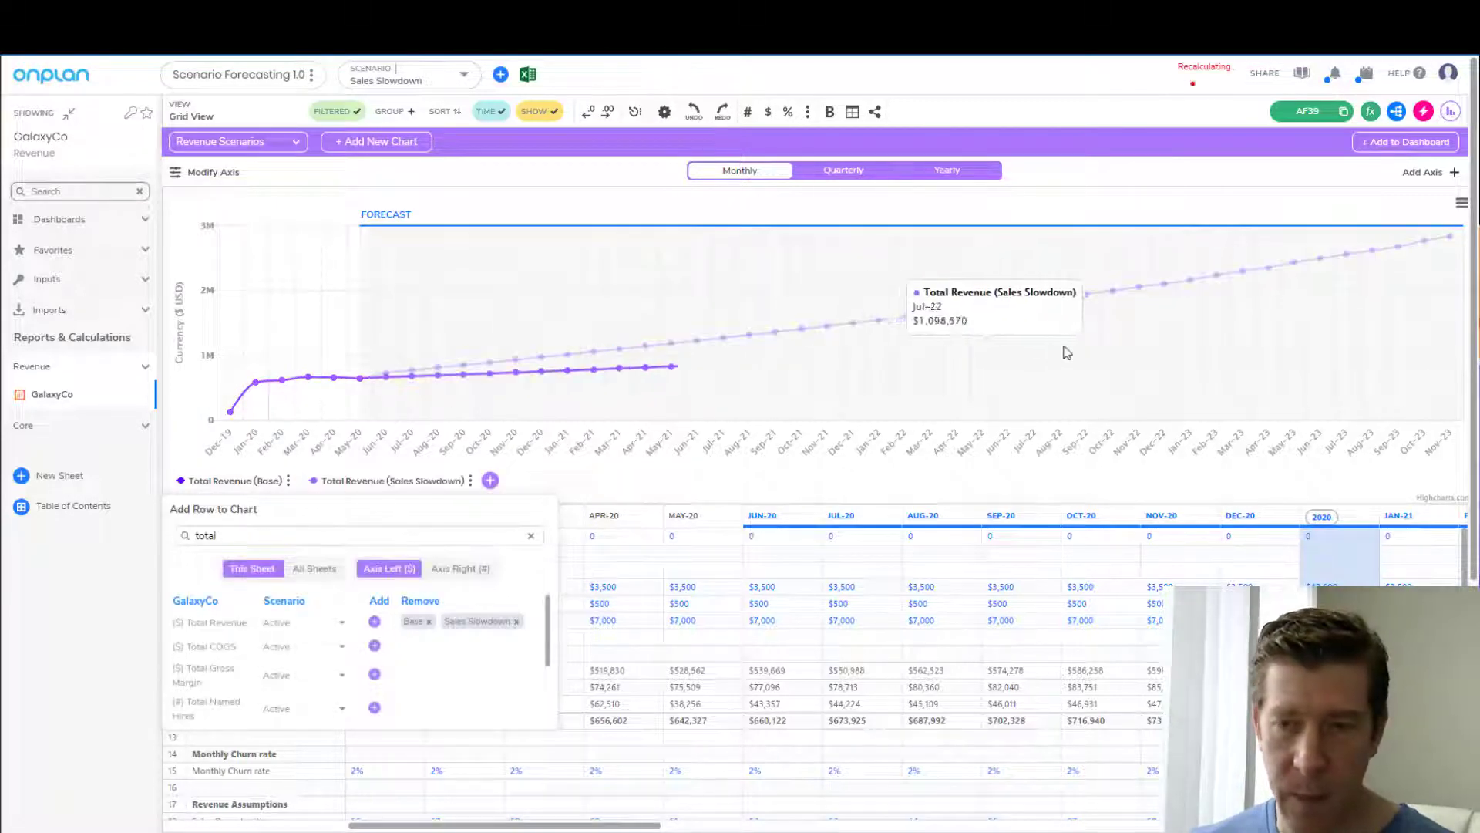
{"action": "mouse_move", "coordinate": [1452, 238]}
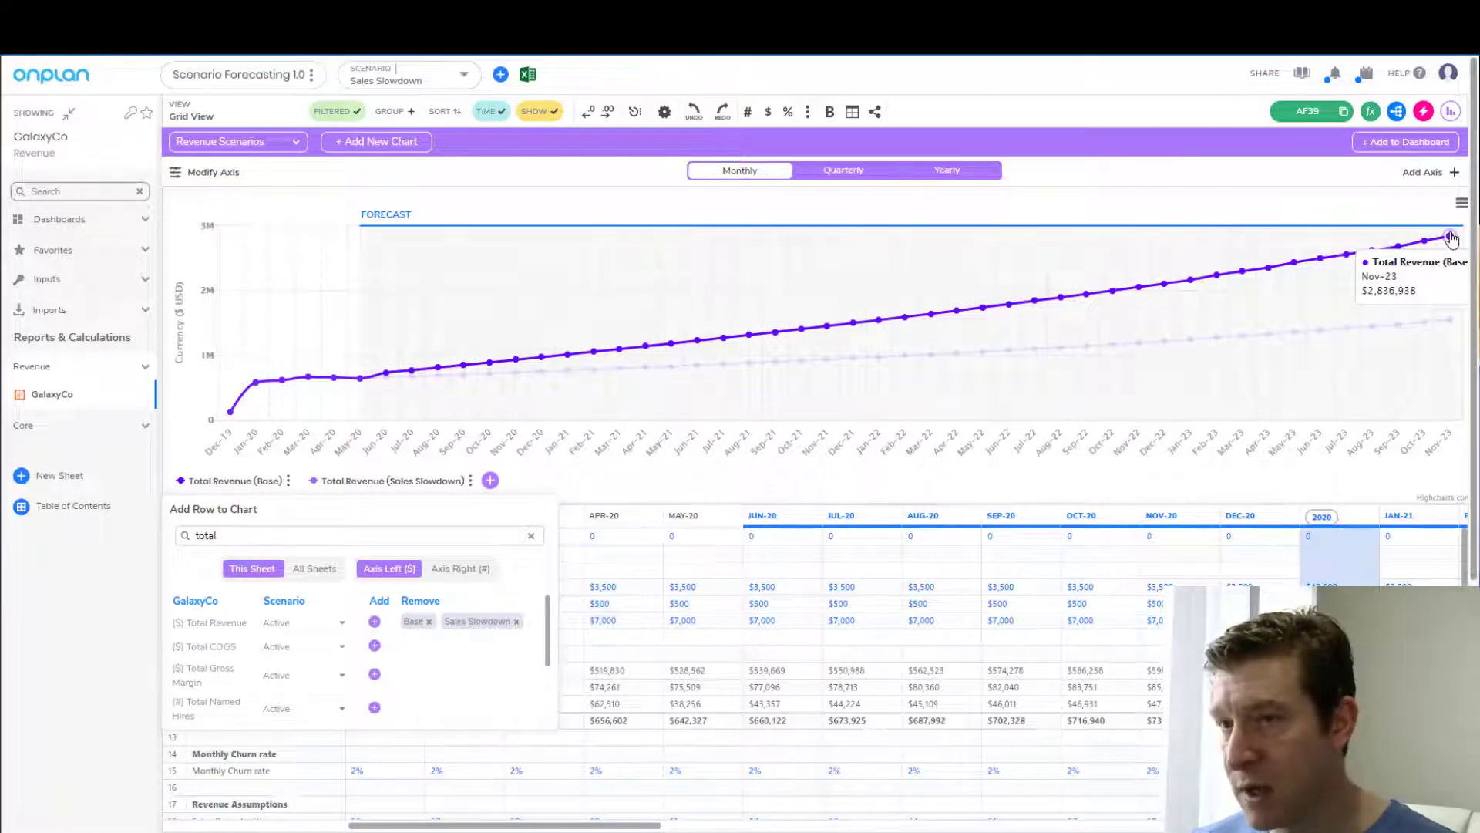
{"action": "mouse_move", "coordinate": [1452, 322]}
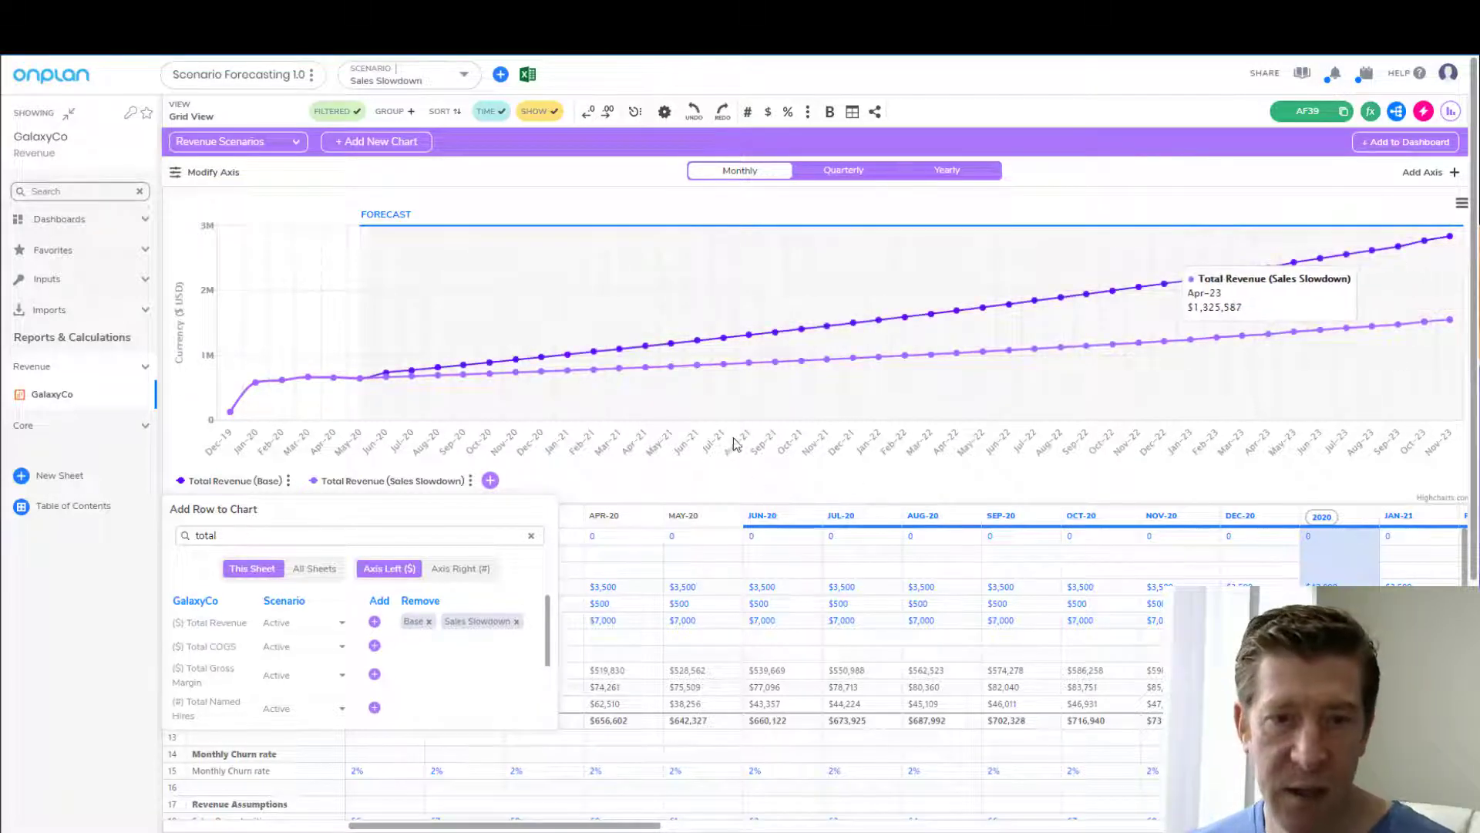
{"action": "left_click", "coordinate": [769, 477]}
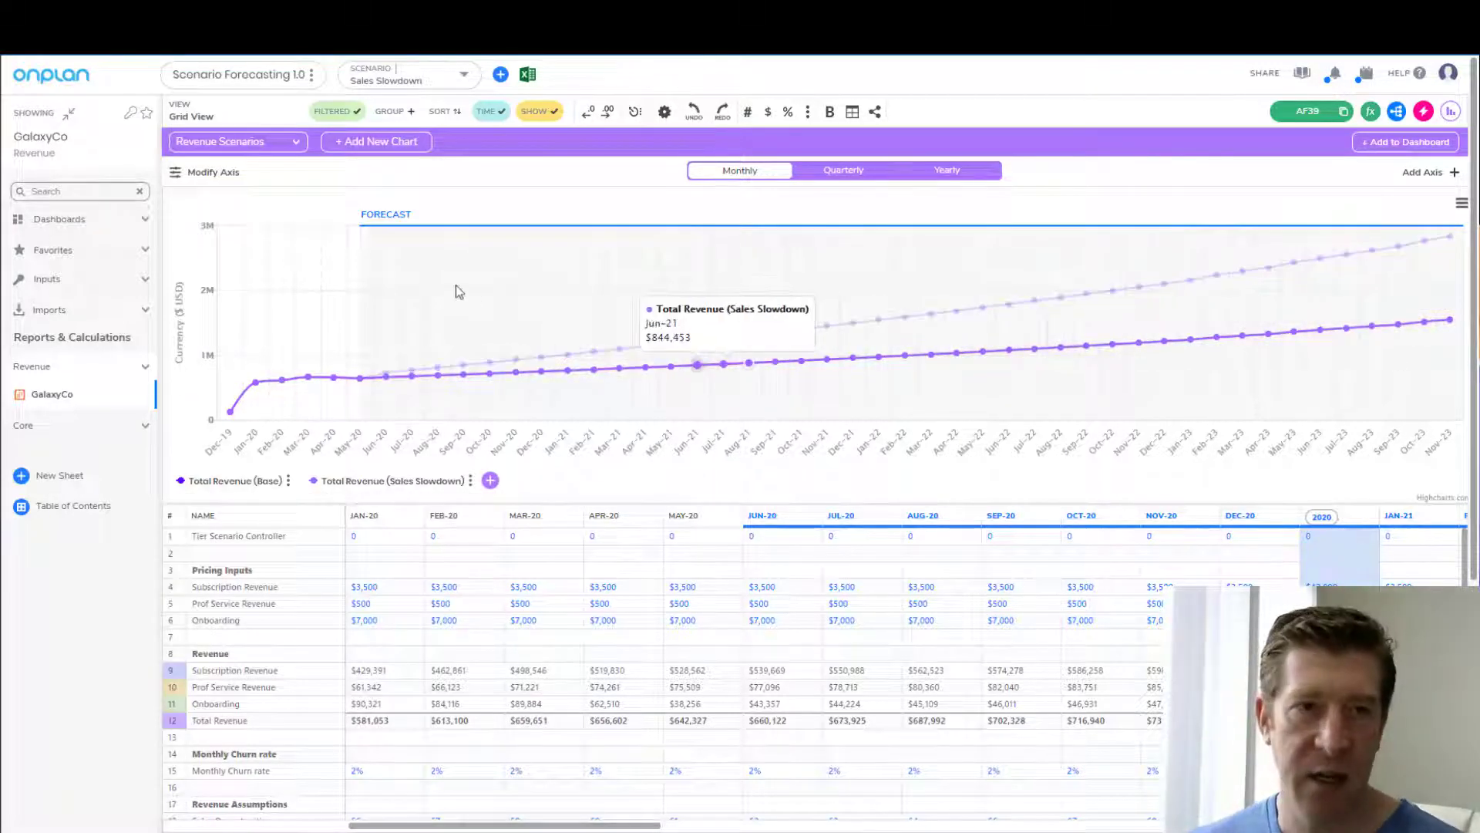
Step: Create a new time chart named Cash Scenarios
{"action": "left_click", "coordinate": [377, 143]}
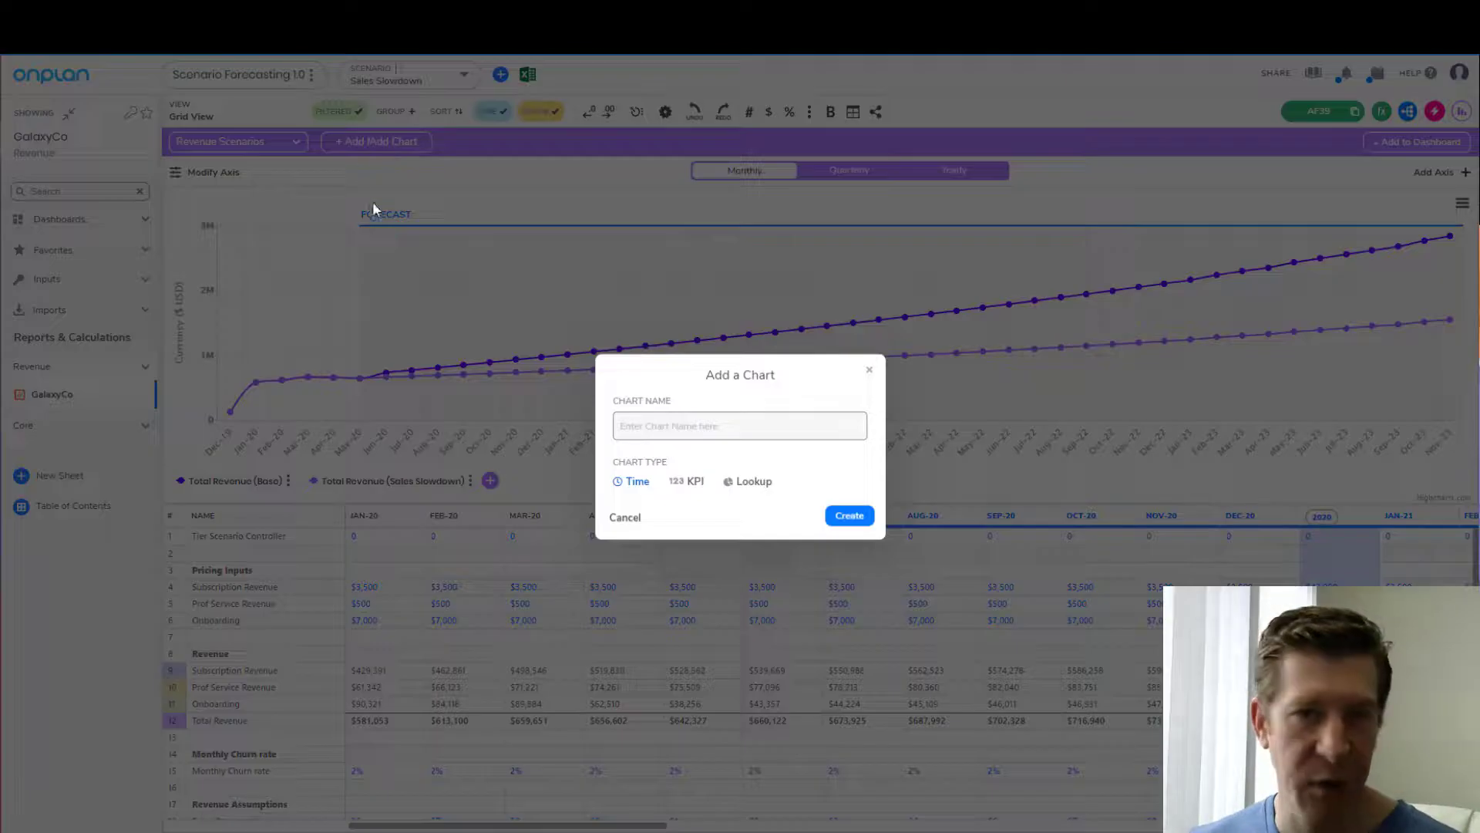
{"action": "left_click", "coordinate": [704, 426]}
{"action": "type", "text": "c"}
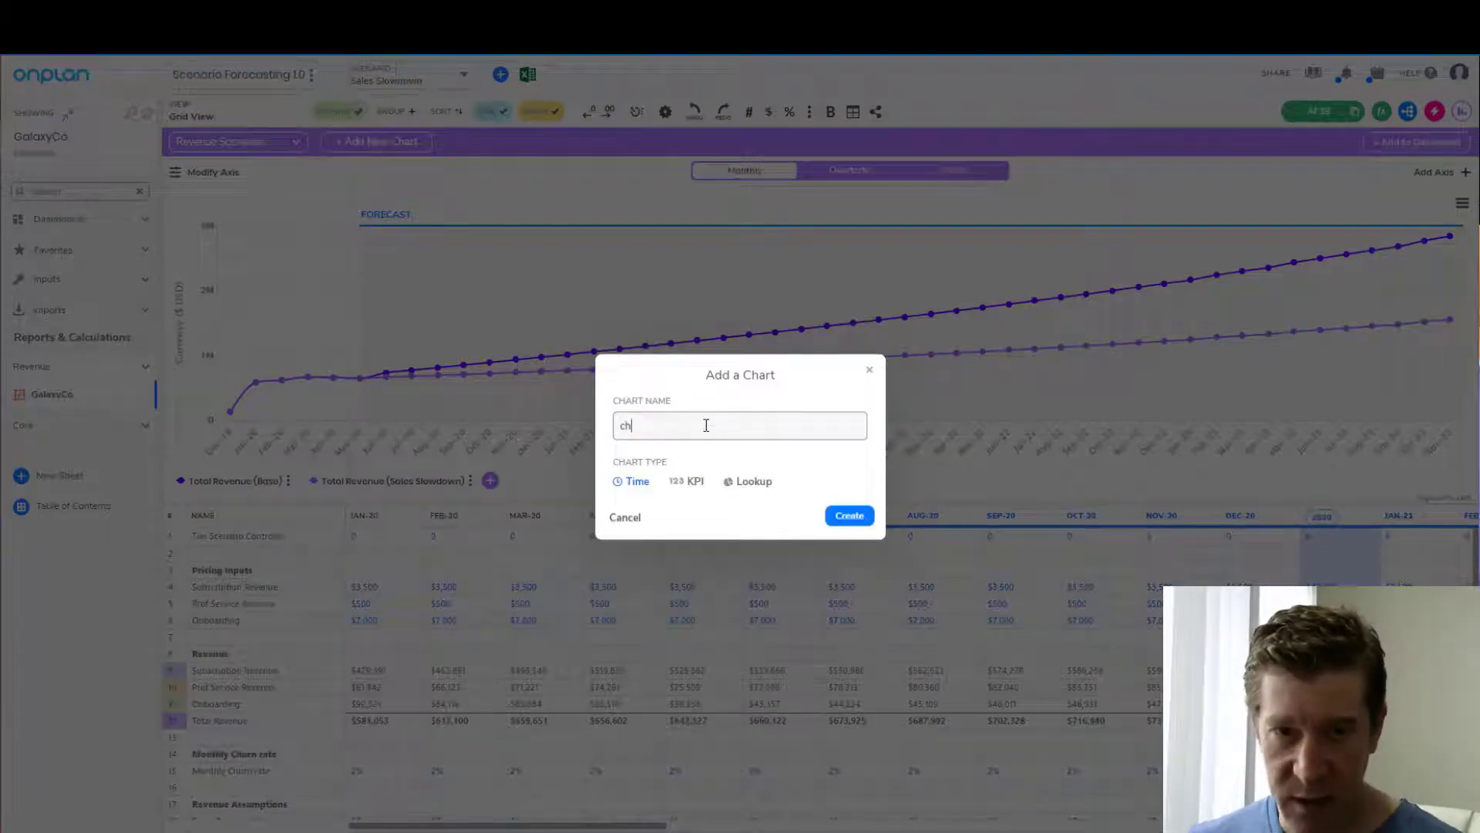
{"action": "key", "text": "BackSpace"}
{"action": "type", "text": "Cash Scenarios"}
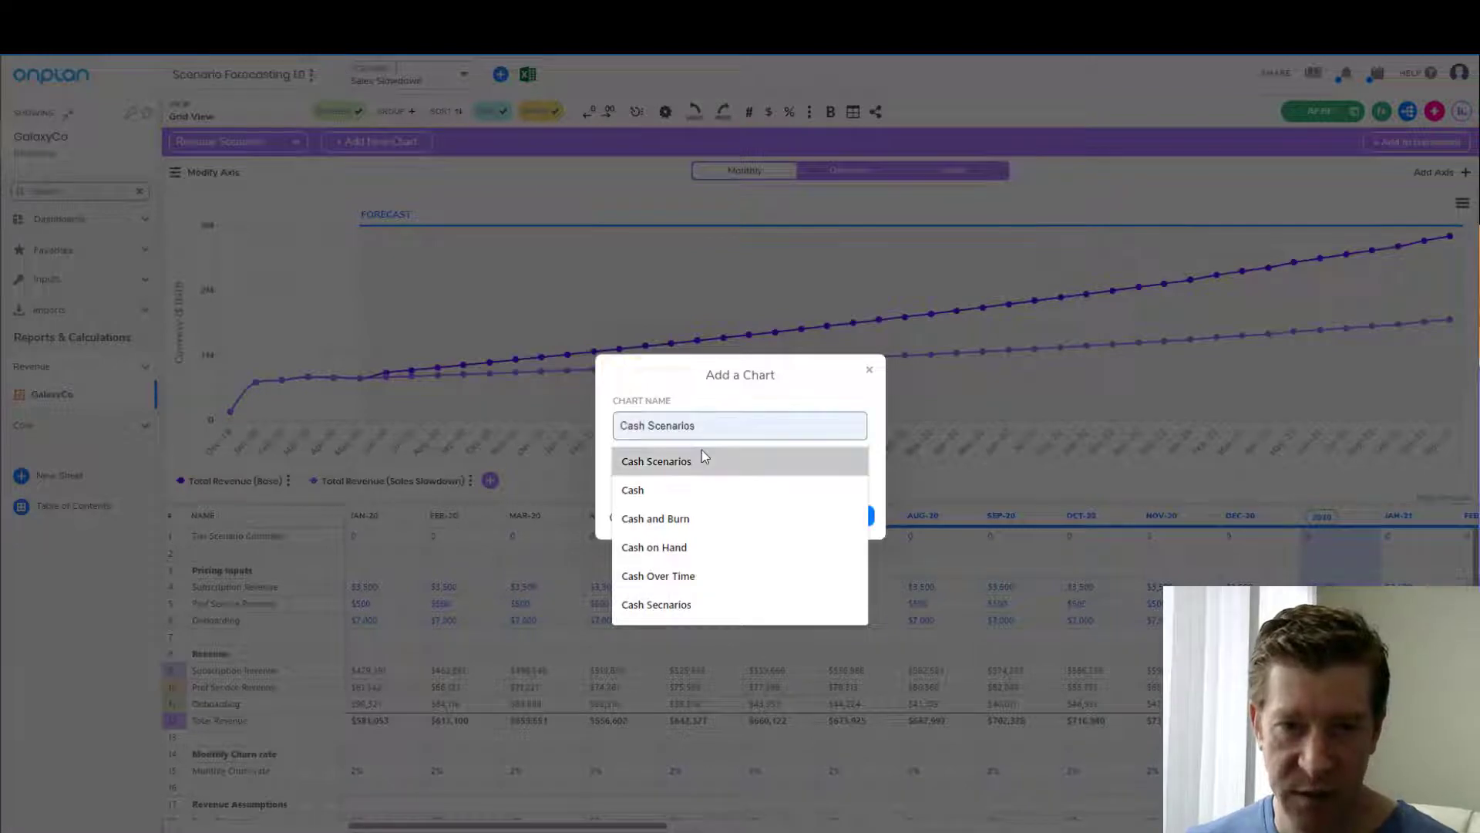
{"action": "left_click", "coordinate": [702, 457]}
{"action": "left_click", "coordinate": [849, 516]}
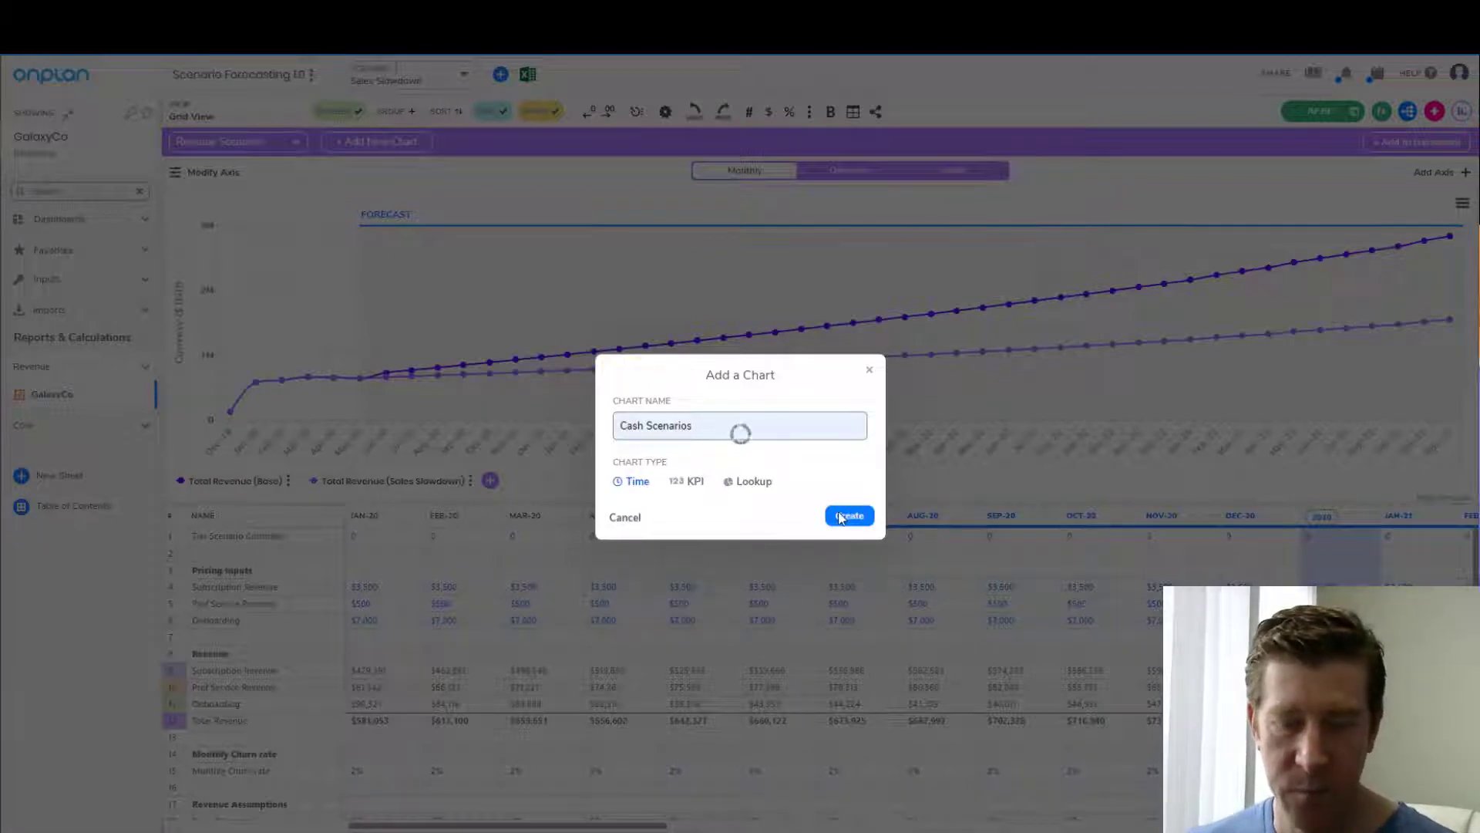
Step: Add the Total Cash - End row for the Base scenario to the Cash Scenarios chart and inspect its Nov-23 point
{"action": "left_click", "coordinate": [177, 453]}
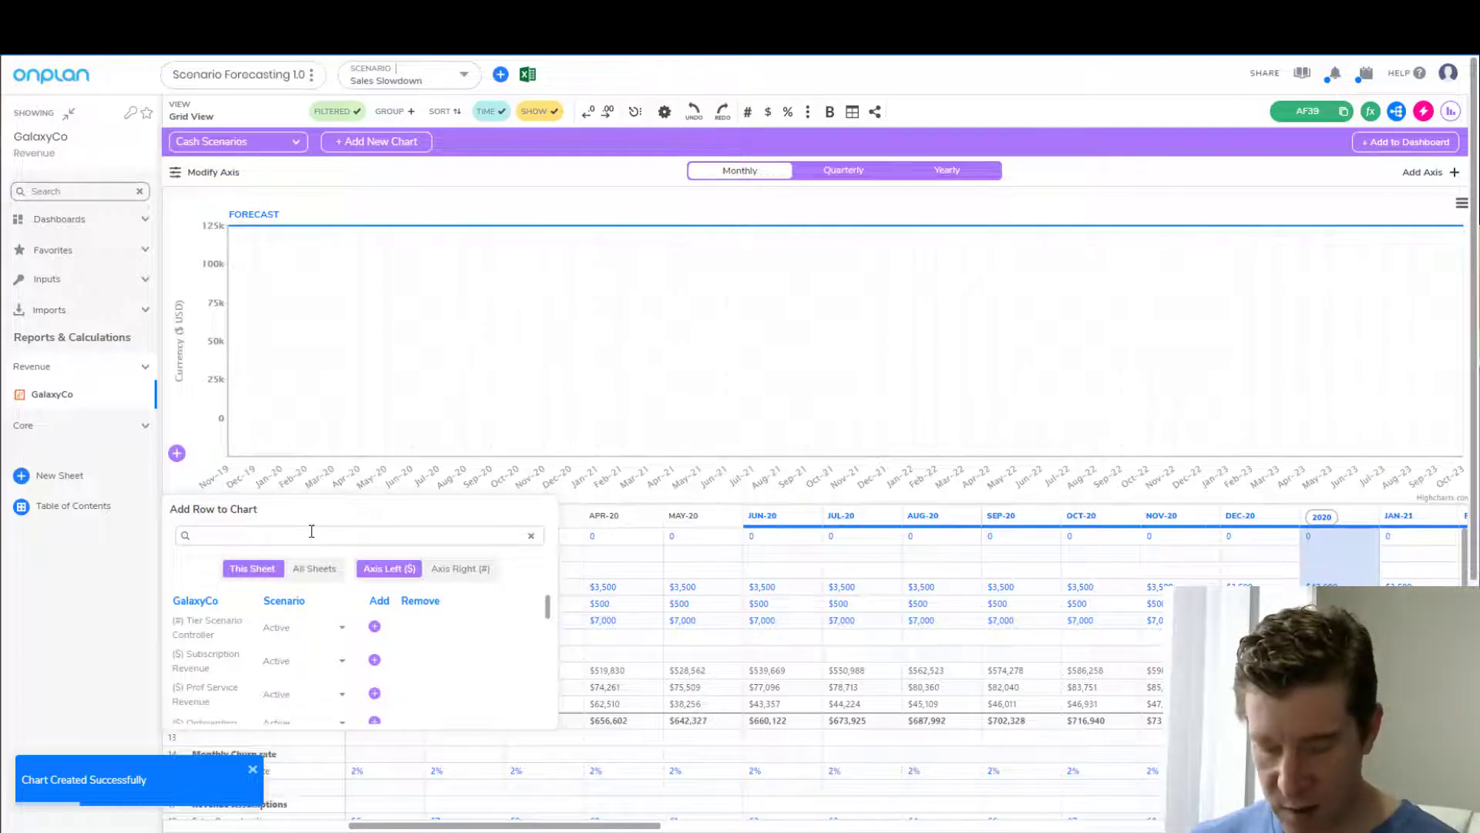
{"action": "type", "text": "cash"}
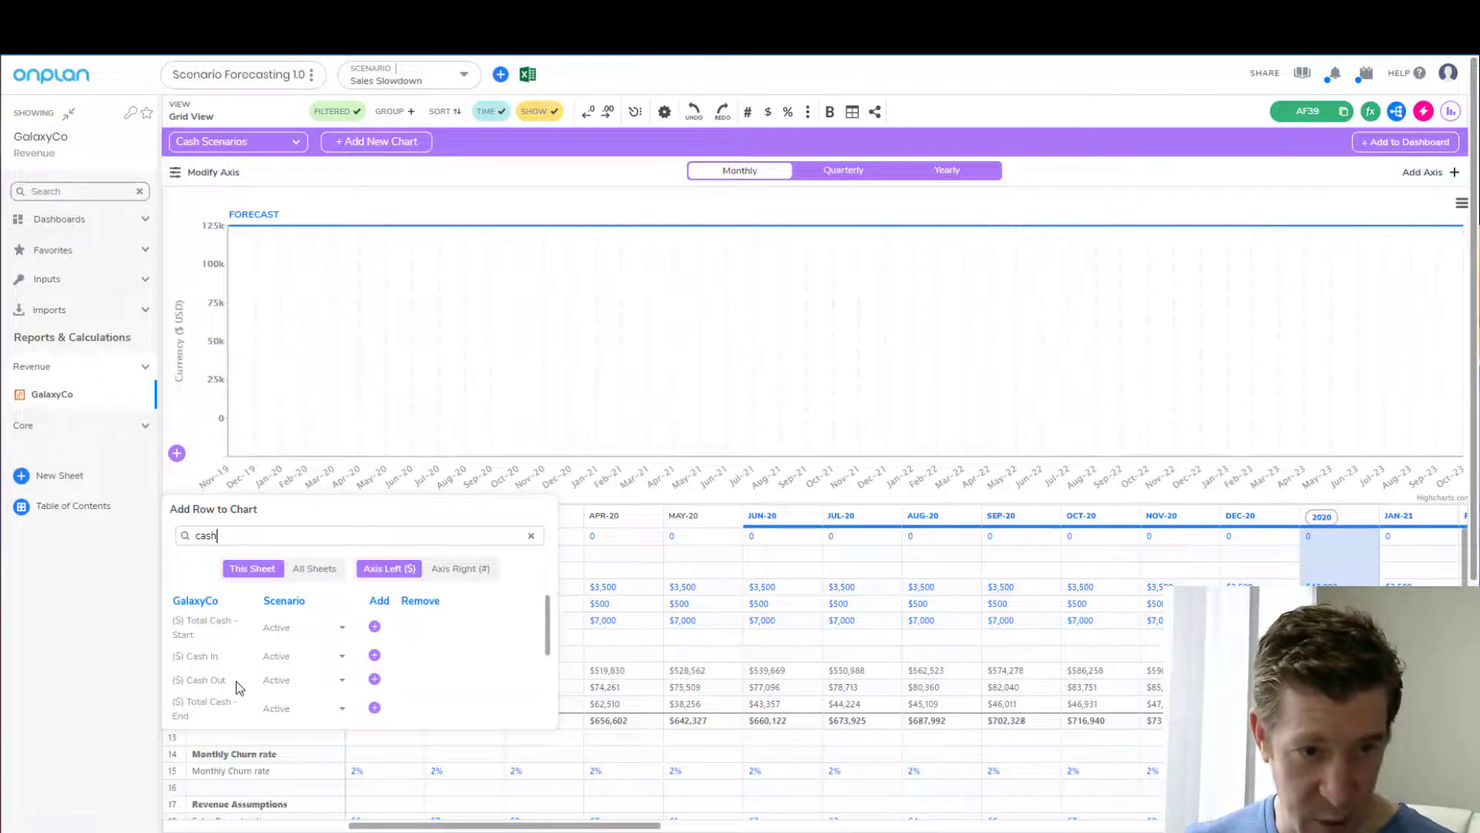
{"action": "left_click", "coordinate": [293, 710]}
{"action": "left_click", "coordinate": [290, 759]}
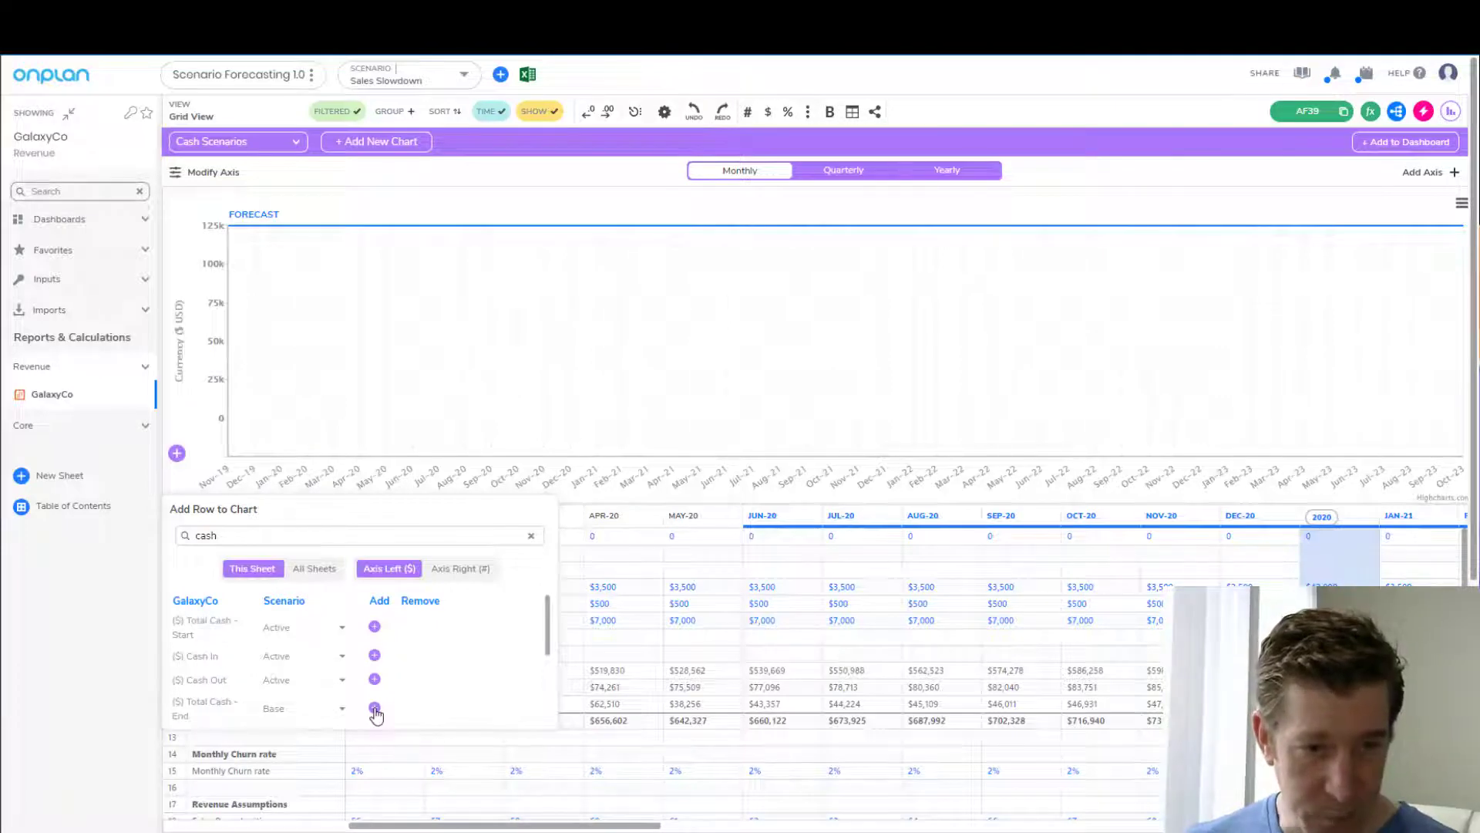
{"action": "left_click", "coordinate": [375, 709]}
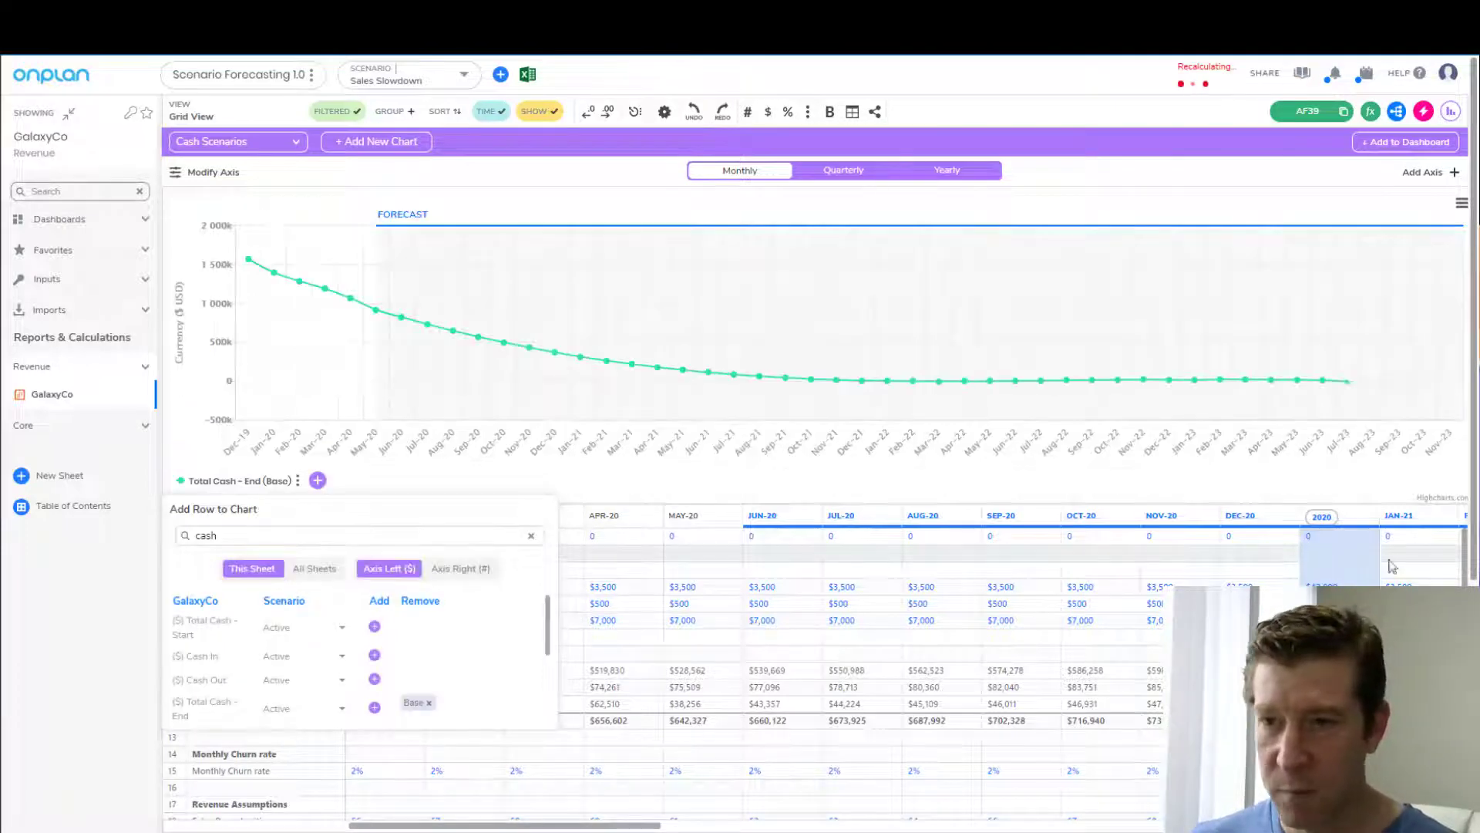
{"action": "mouse_move", "coordinate": [1449, 397]}
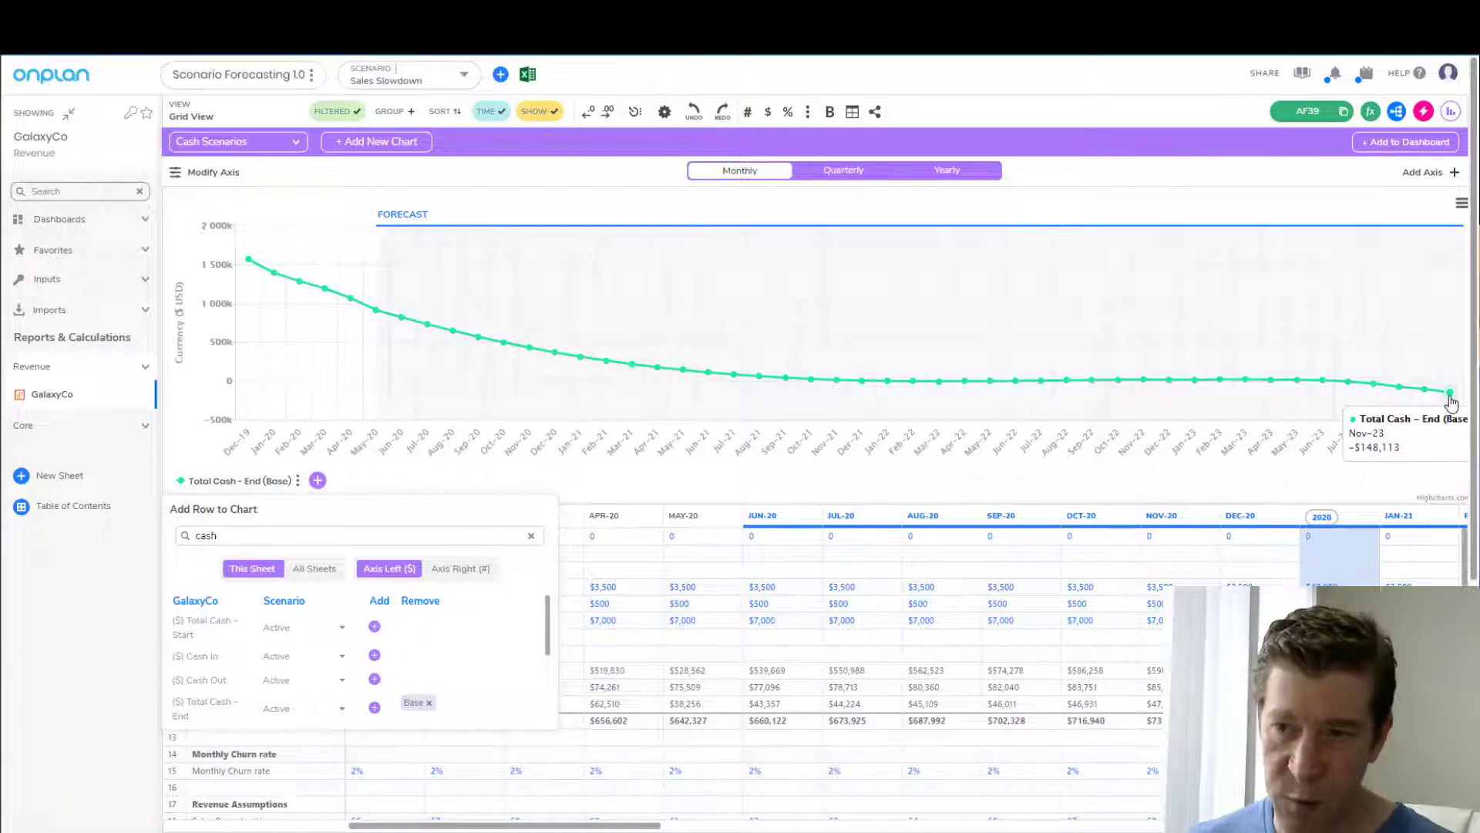
Step: Add the Total Cash - End row for the Sales Slowdown scenario to the Cash Scenarios chart
{"action": "left_click", "coordinate": [343, 711]}
{"action": "left_click", "coordinate": [308, 769]}
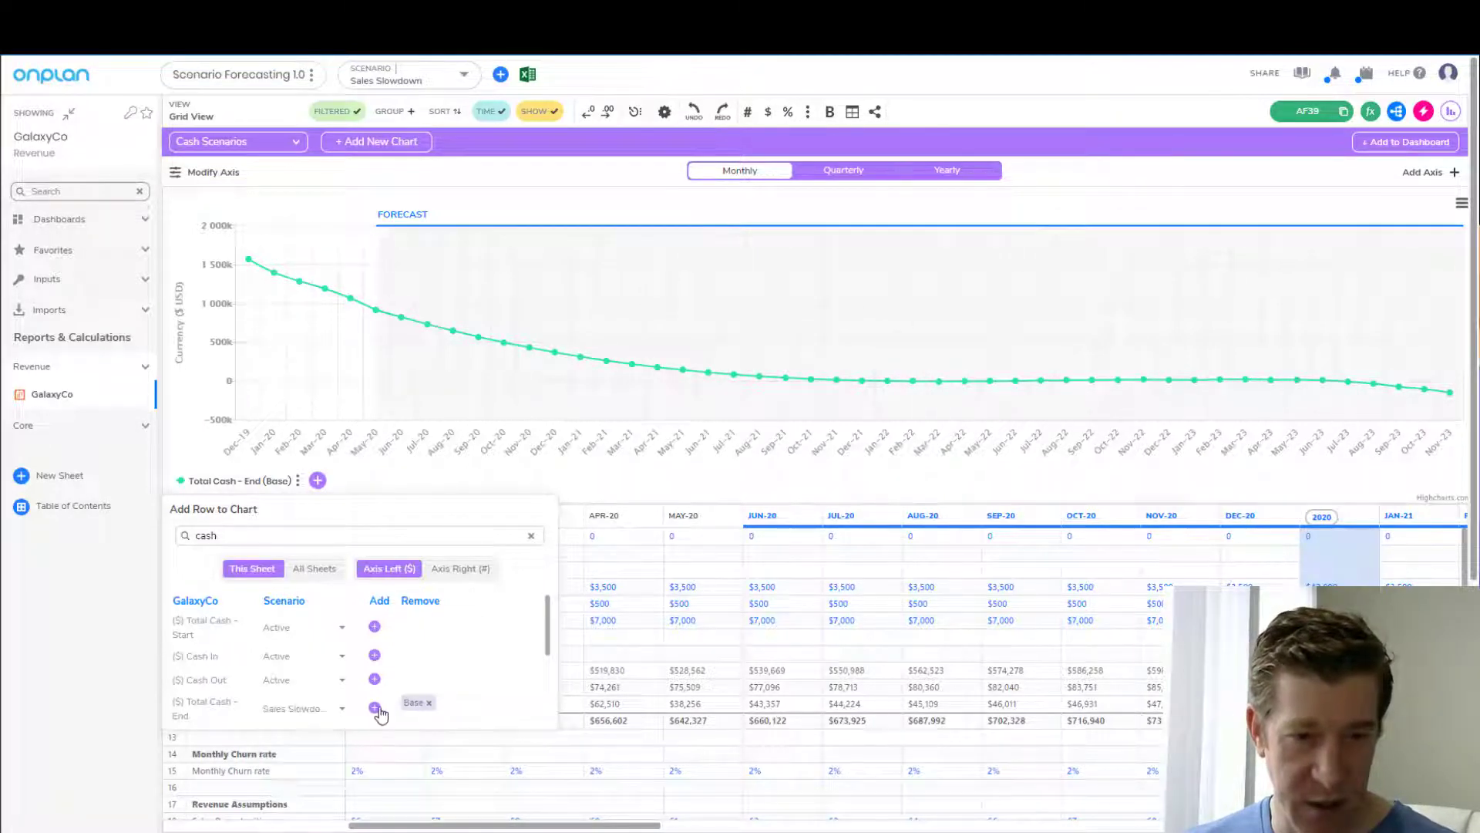
{"action": "left_click", "coordinate": [376, 709]}
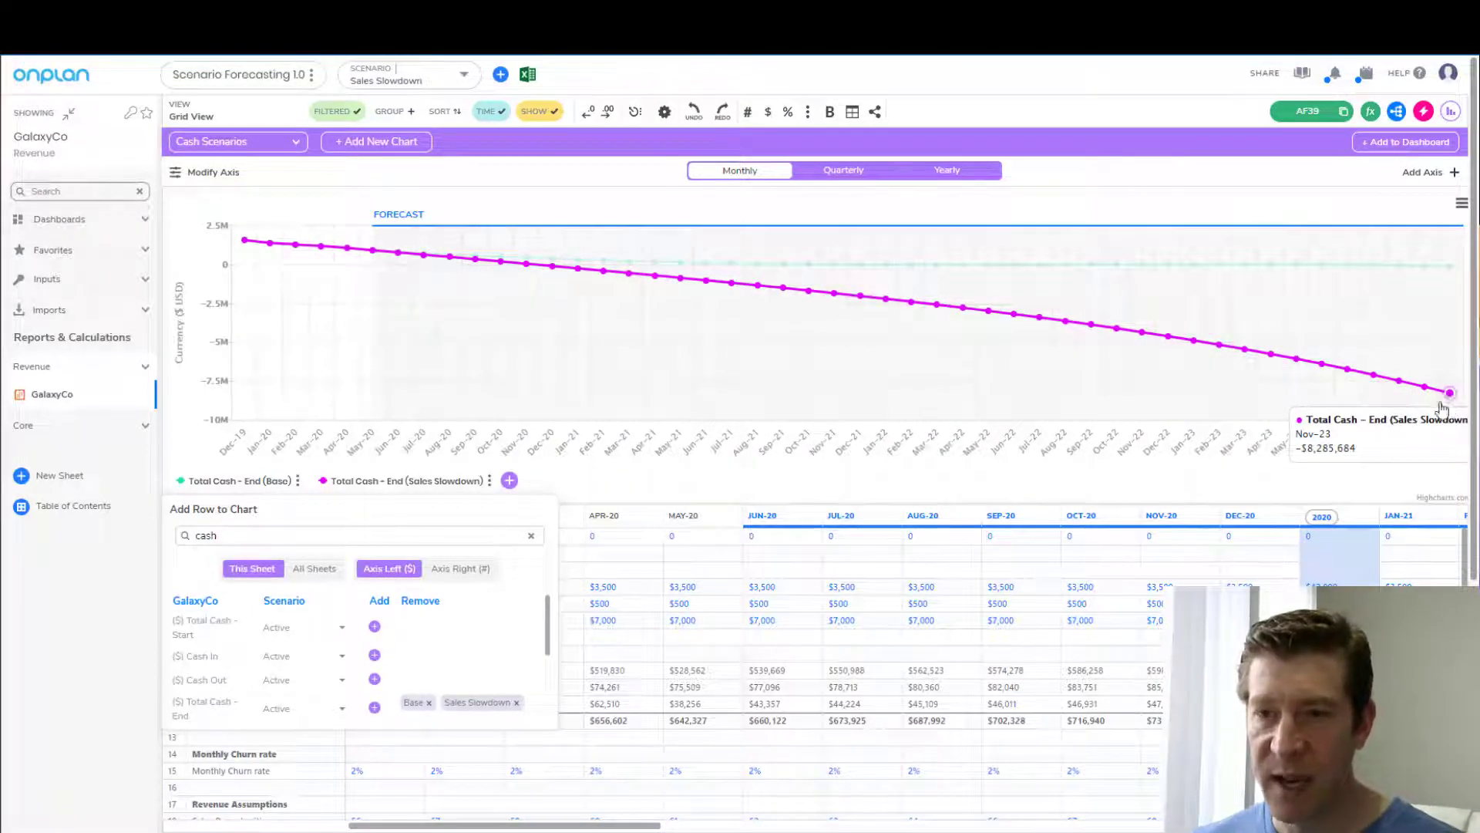
{"action": "left_click", "coordinate": [1195, 471]}
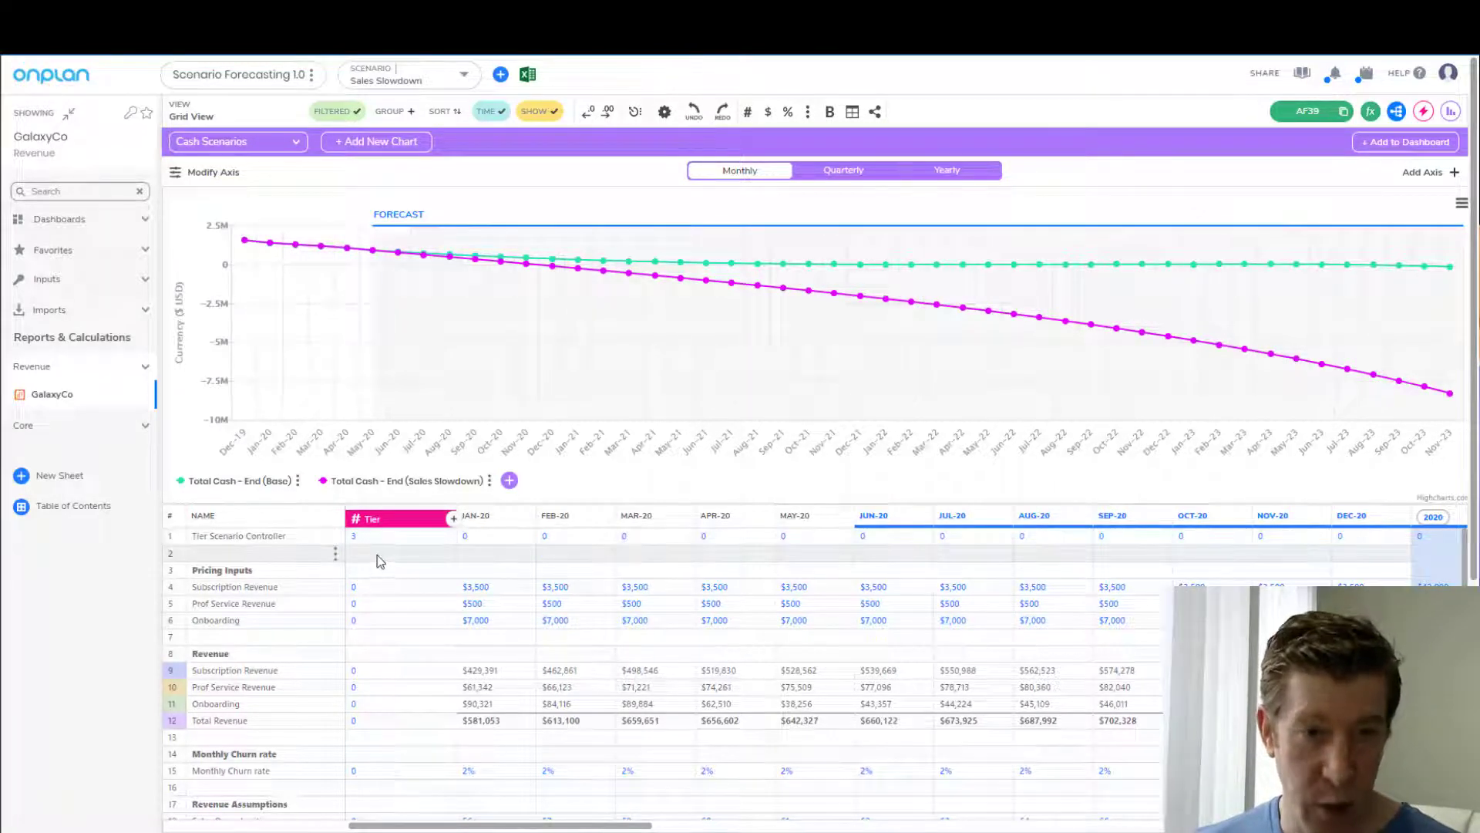
Step: Examine the Tier values assigned to the employees in the Named Hires section, with the chart hidden
{"action": "scroll", "coordinate": [382, 555], "scroll_direction": "down", "scroll_amount": 3}
{"action": "scroll", "coordinate": [398, 578], "scroll_direction": "down", "scroll_amount": 15}
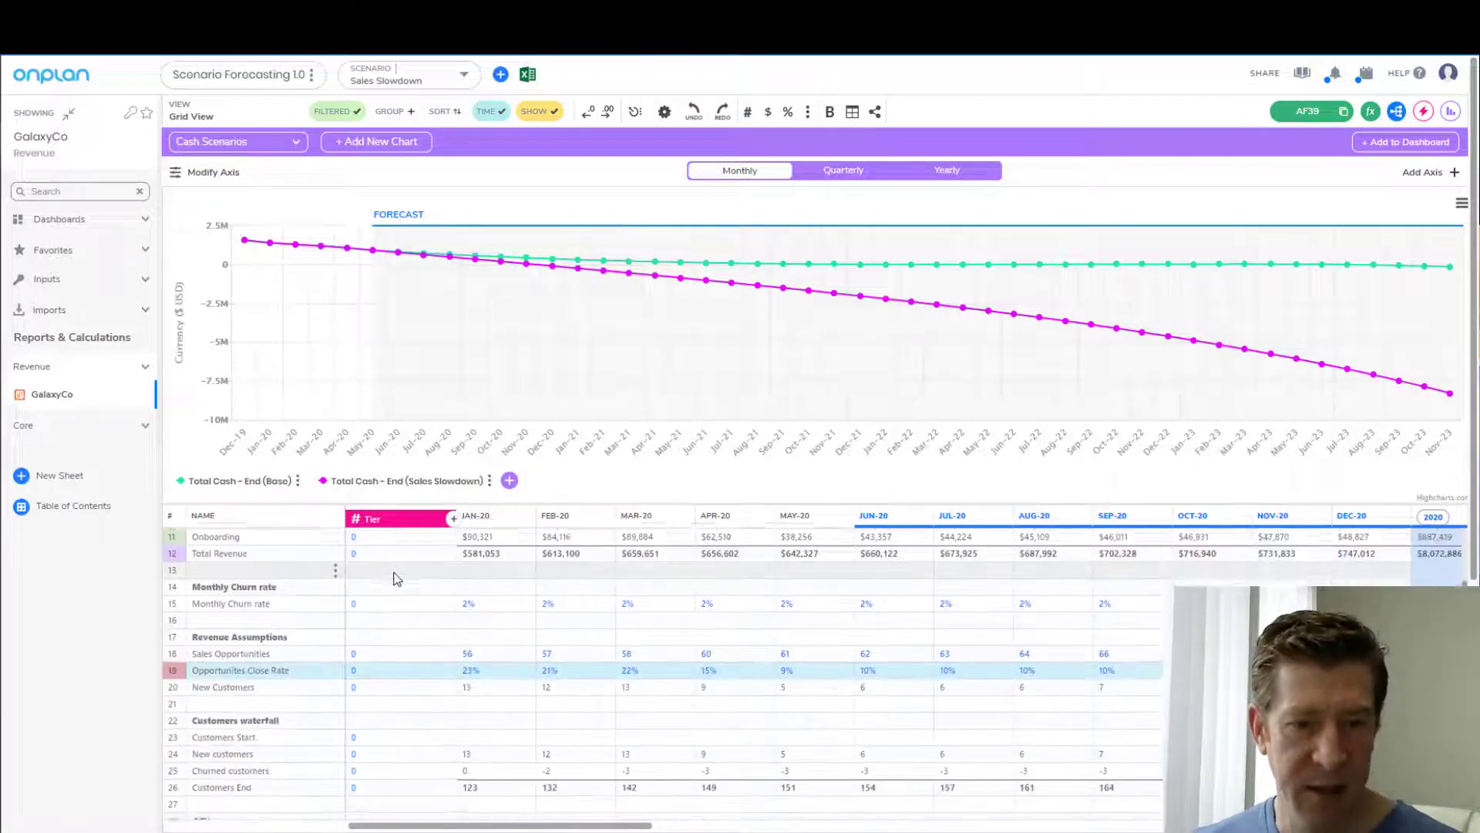
{"action": "scroll", "coordinate": [398, 578], "scroll_direction": "down", "scroll_amount": 10}
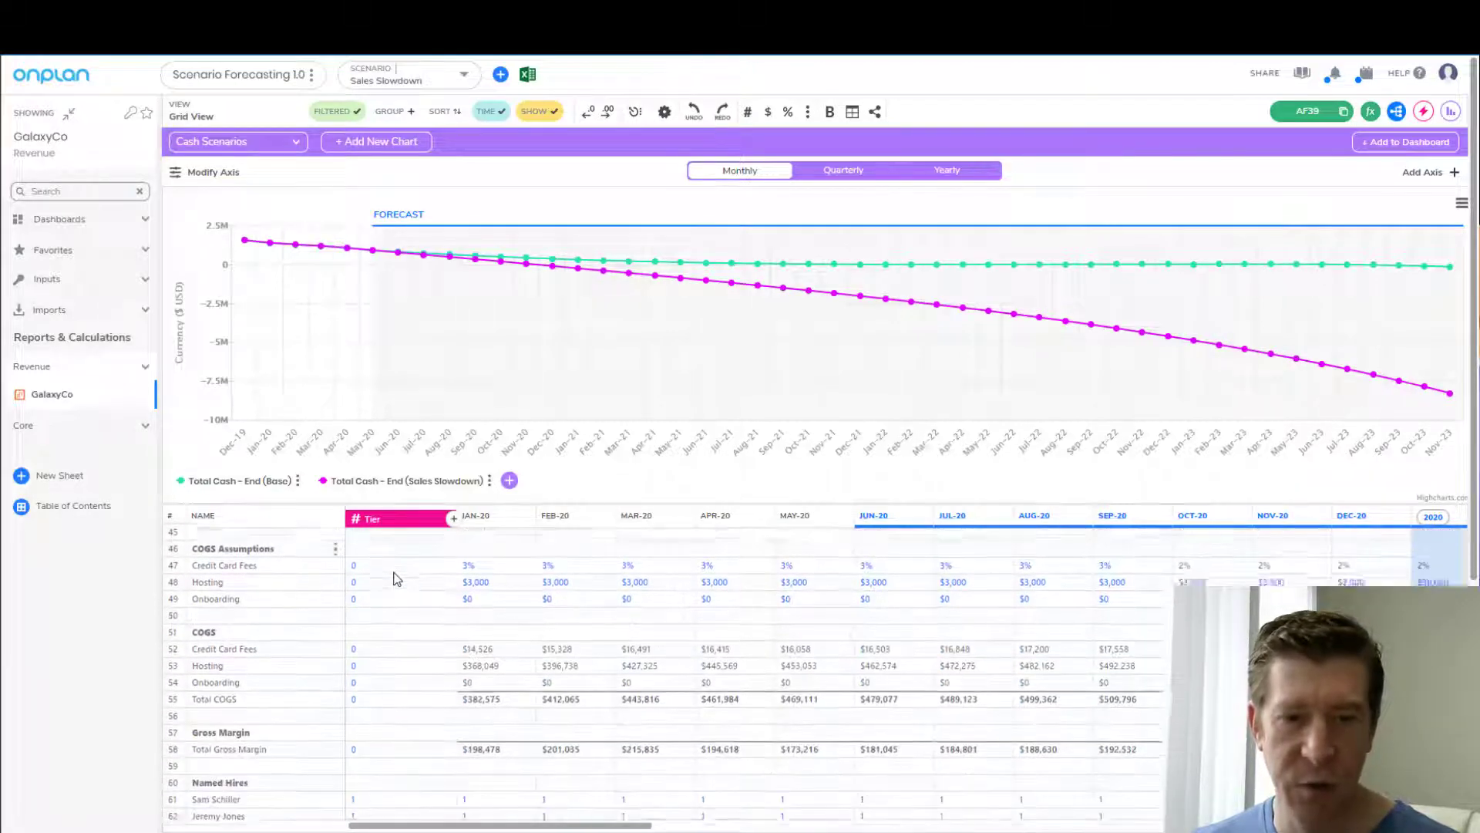
{"action": "scroll", "coordinate": [403, 651], "scroll_direction": "down", "scroll_amount": 3}
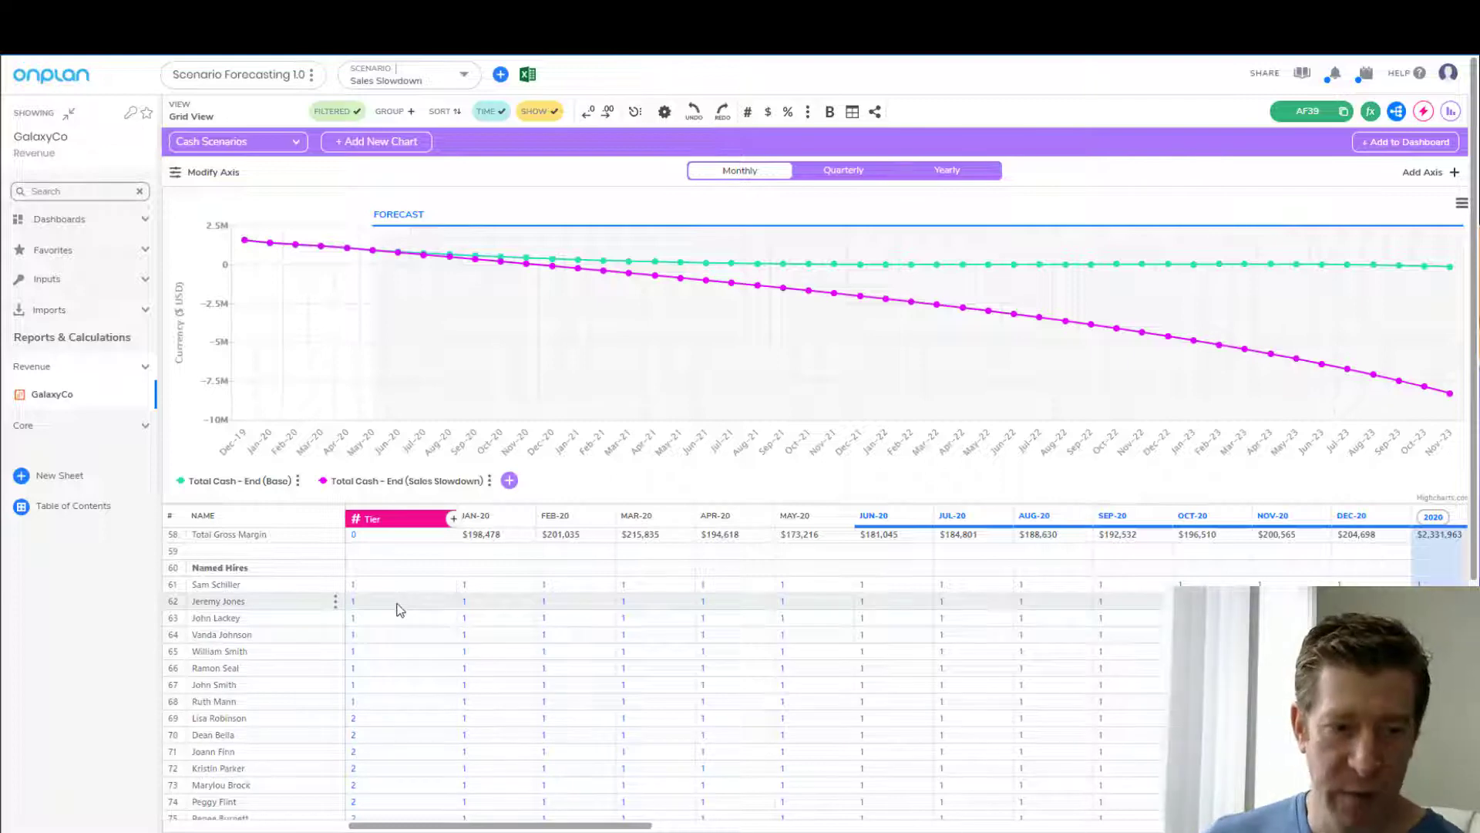
{"action": "scroll", "coordinate": [402, 606], "scroll_direction": "down", "scroll_amount": 3}
{"action": "scroll", "coordinate": [405, 603], "scroll_direction": "down", "scroll_amount": 3}
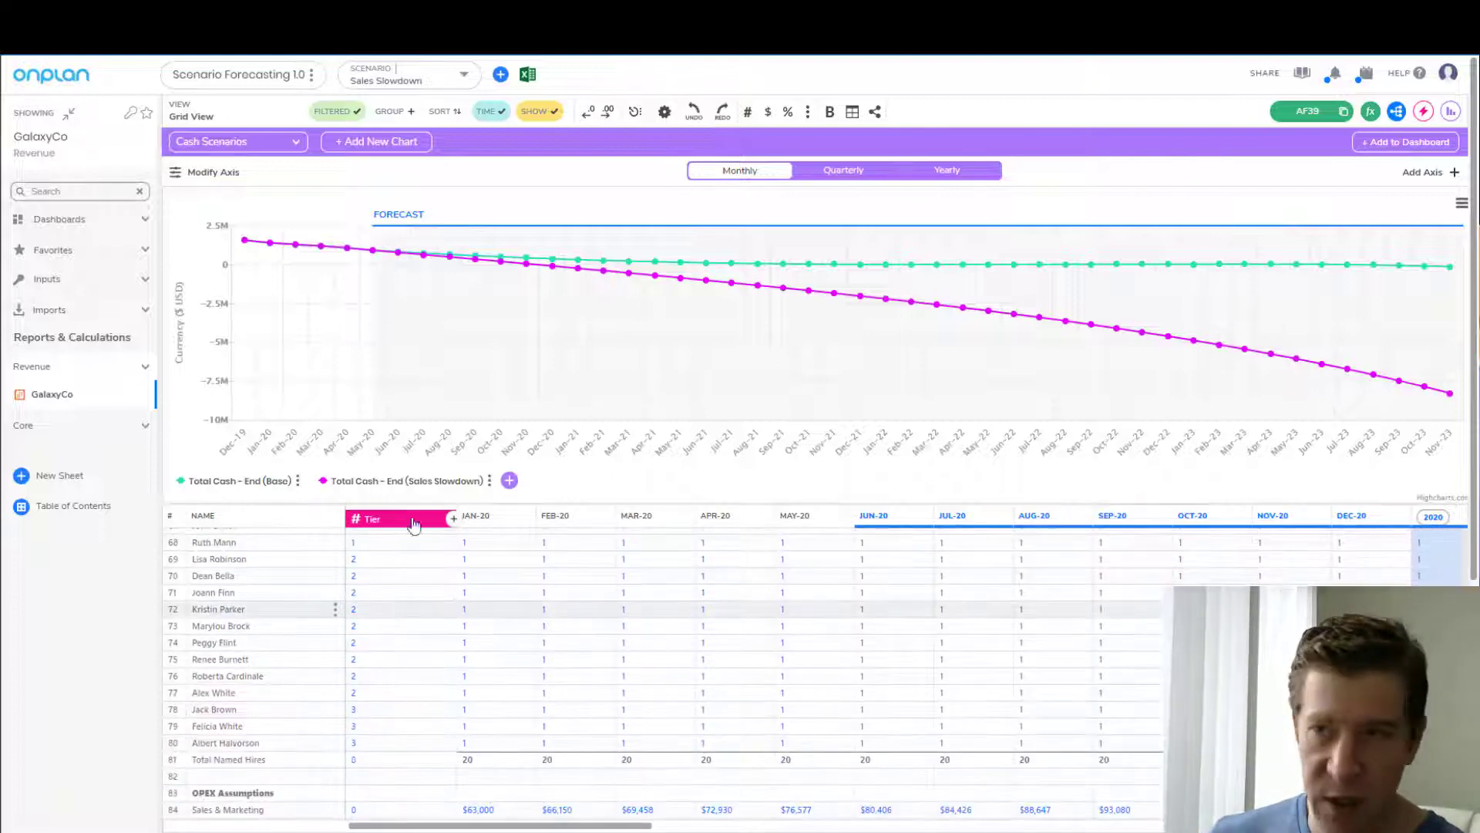
{"action": "left_click", "coordinate": [1451, 111]}
{"action": "scroll", "coordinate": [518, 272], "scroll_direction": "up", "scroll_amount": 5}
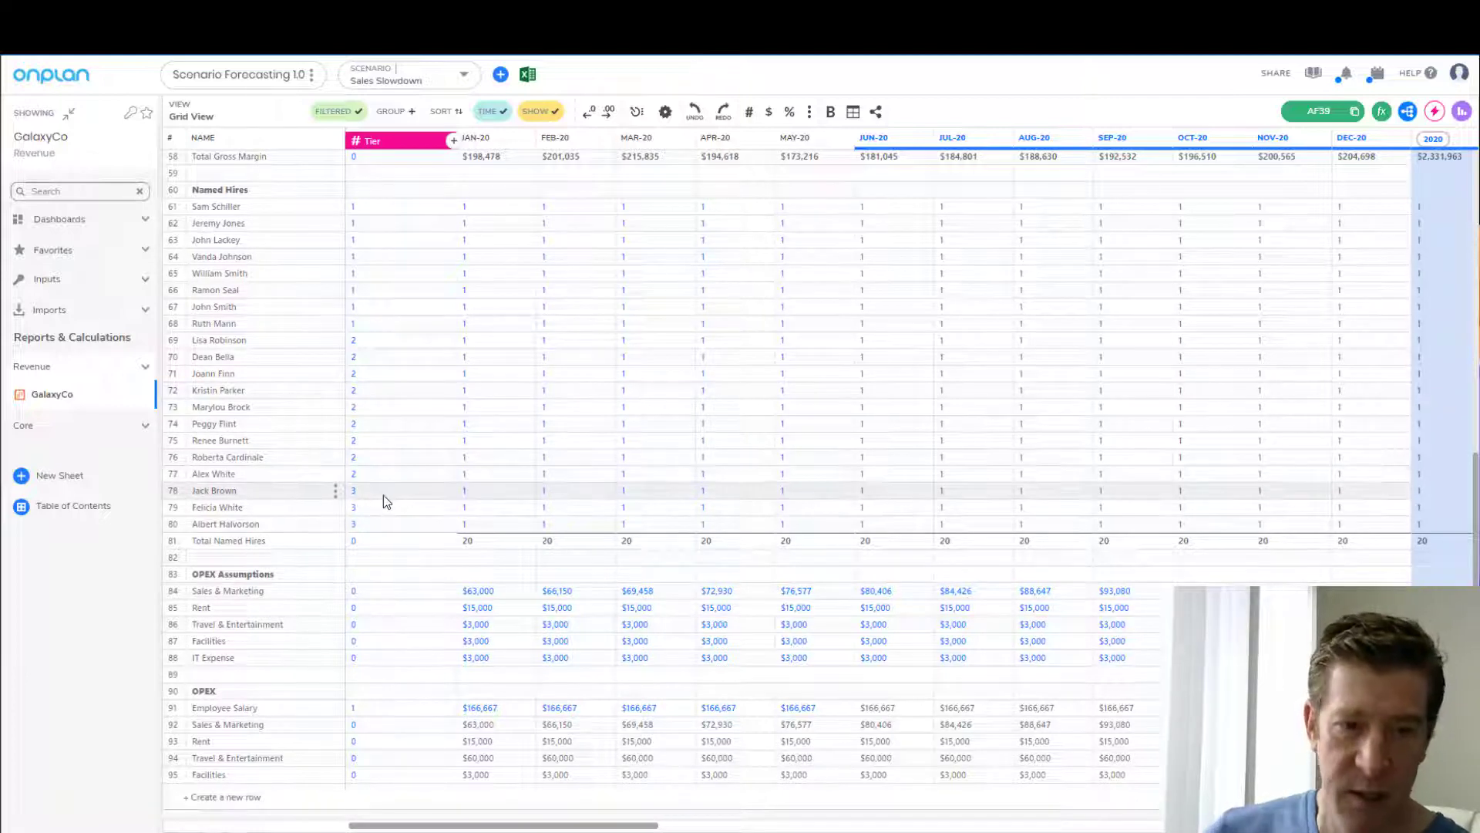
{"action": "scroll", "coordinate": [384, 491], "scroll_direction": "up", "scroll_amount": 1}
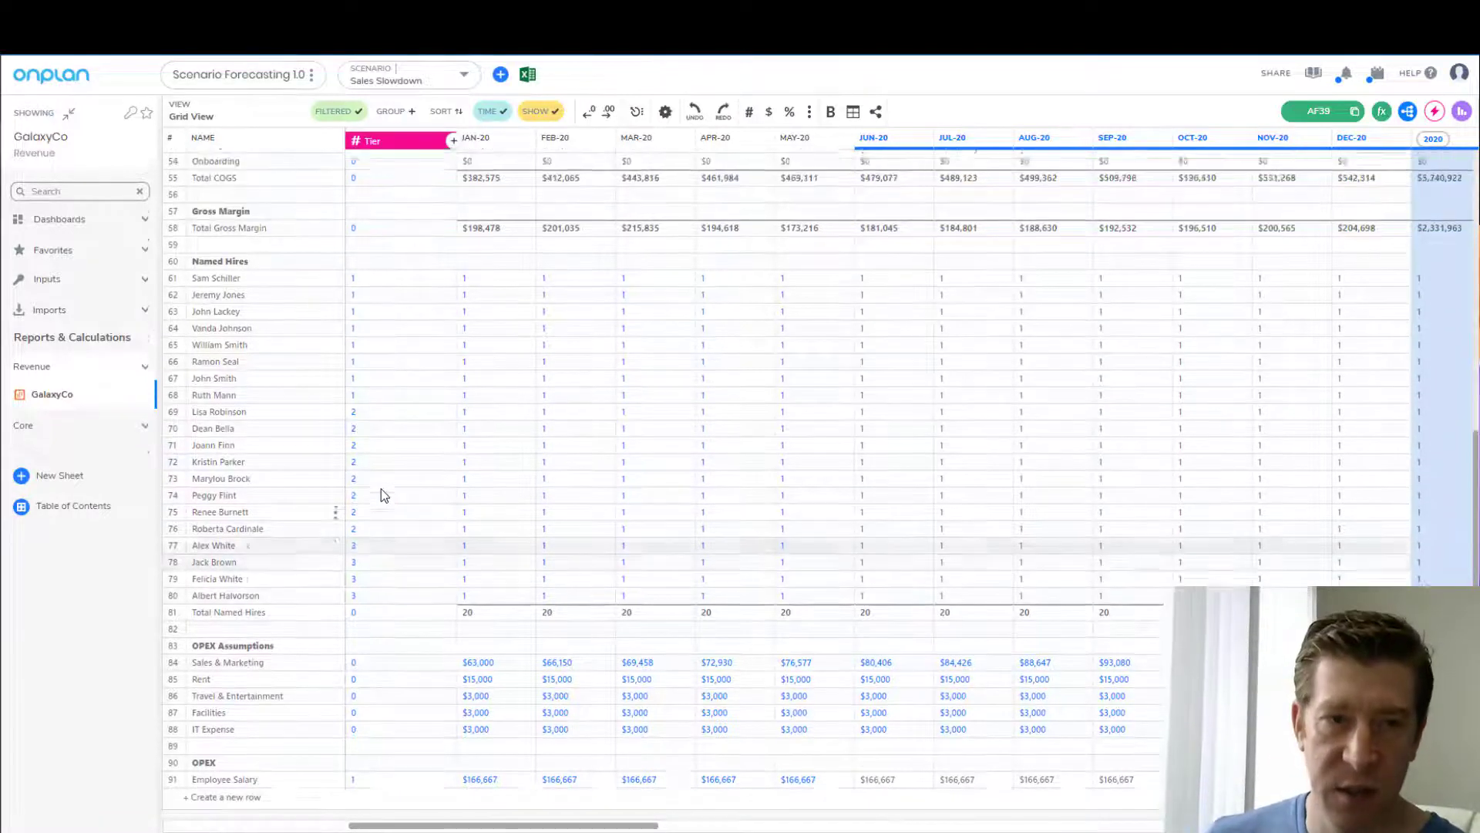
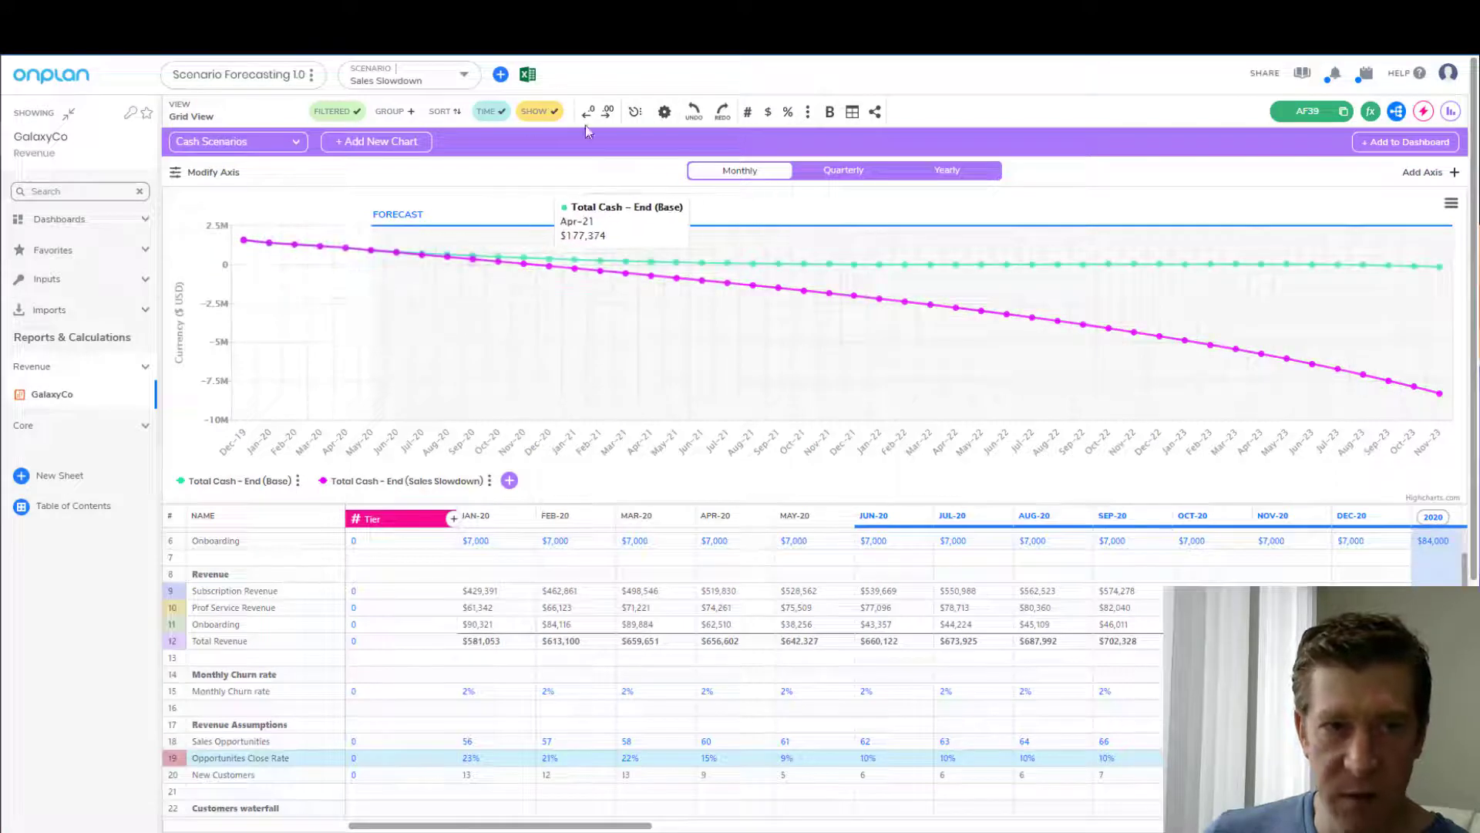
Step: Create a new time chart named Salary Scenarios
{"action": "left_click", "coordinate": [231, 142]}
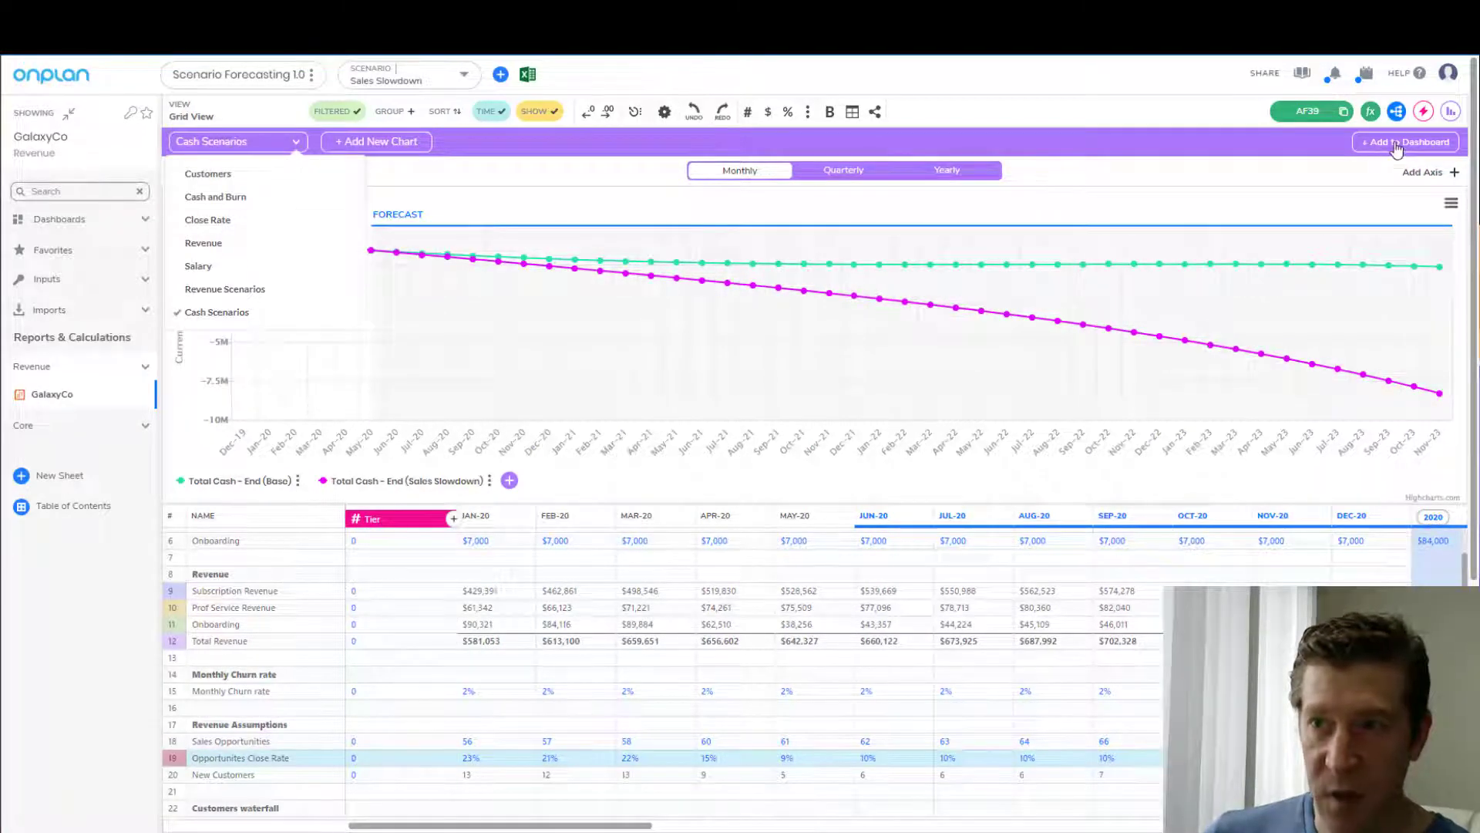
{"action": "left_click", "coordinate": [341, 146]}
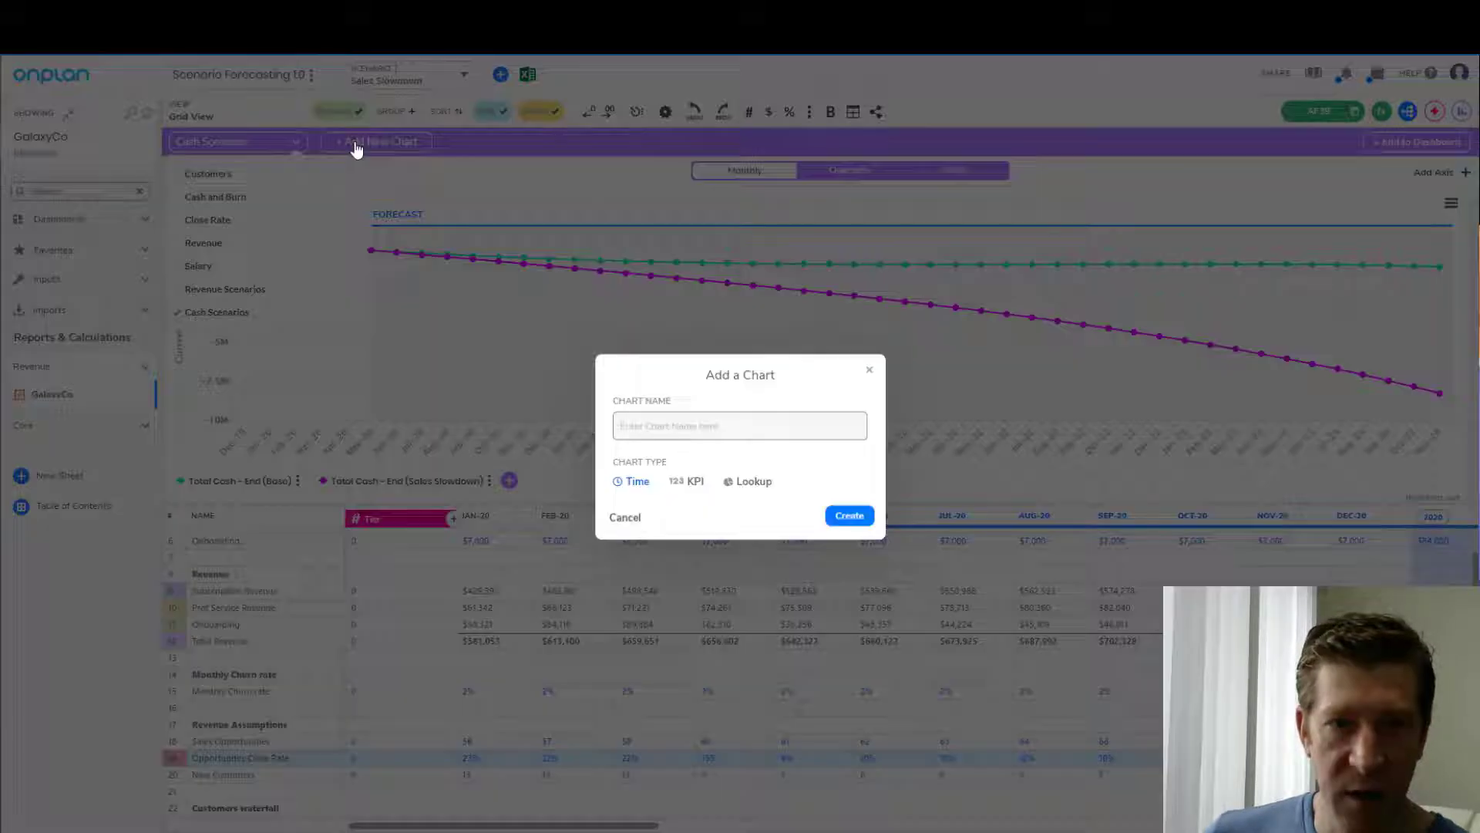
{"action": "left_click", "coordinate": [676, 420]}
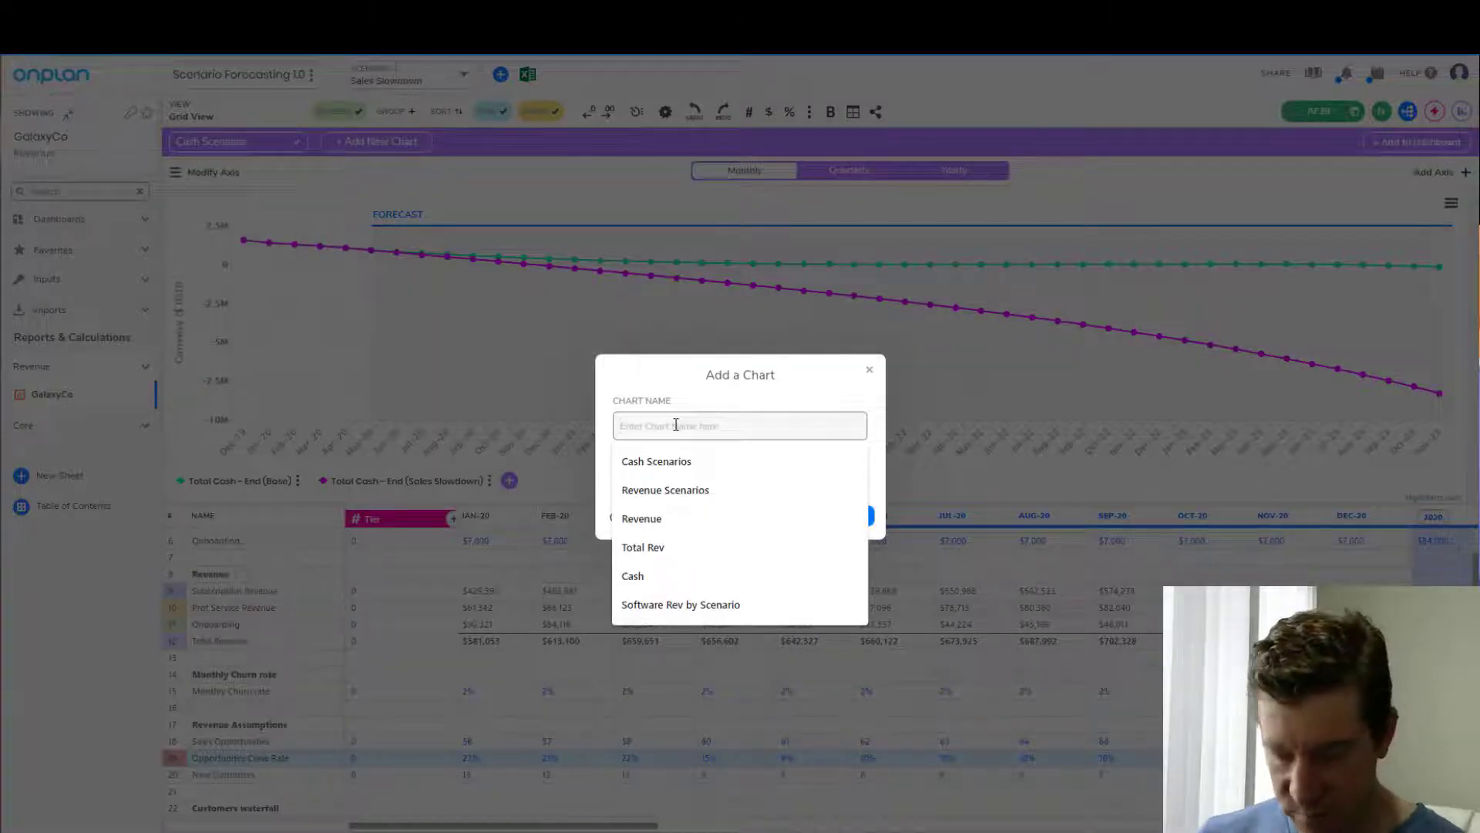
{"action": "type", "text": "Salary SC"}
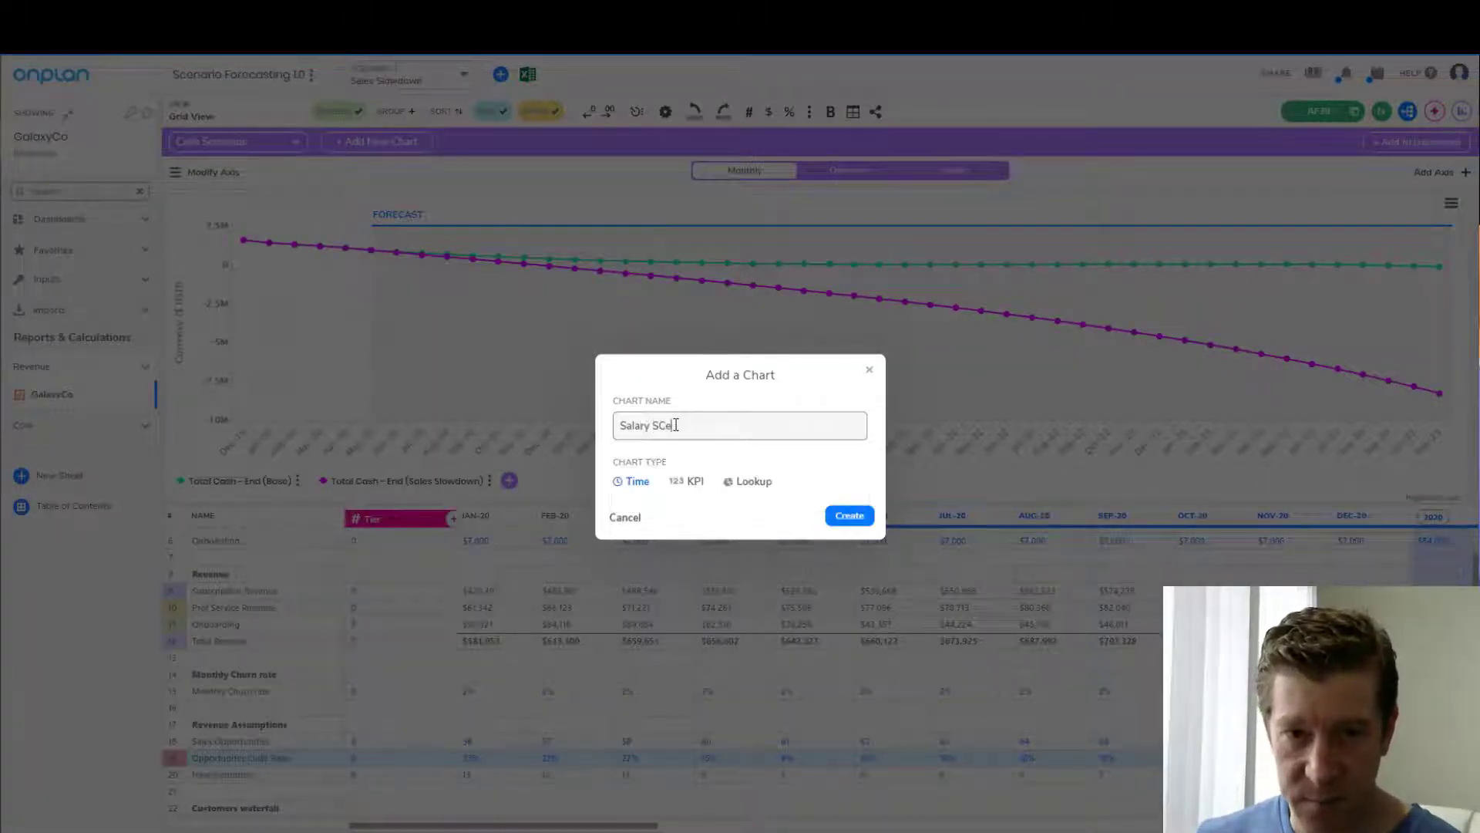
{"action": "left_click", "coordinate": [852, 516]}
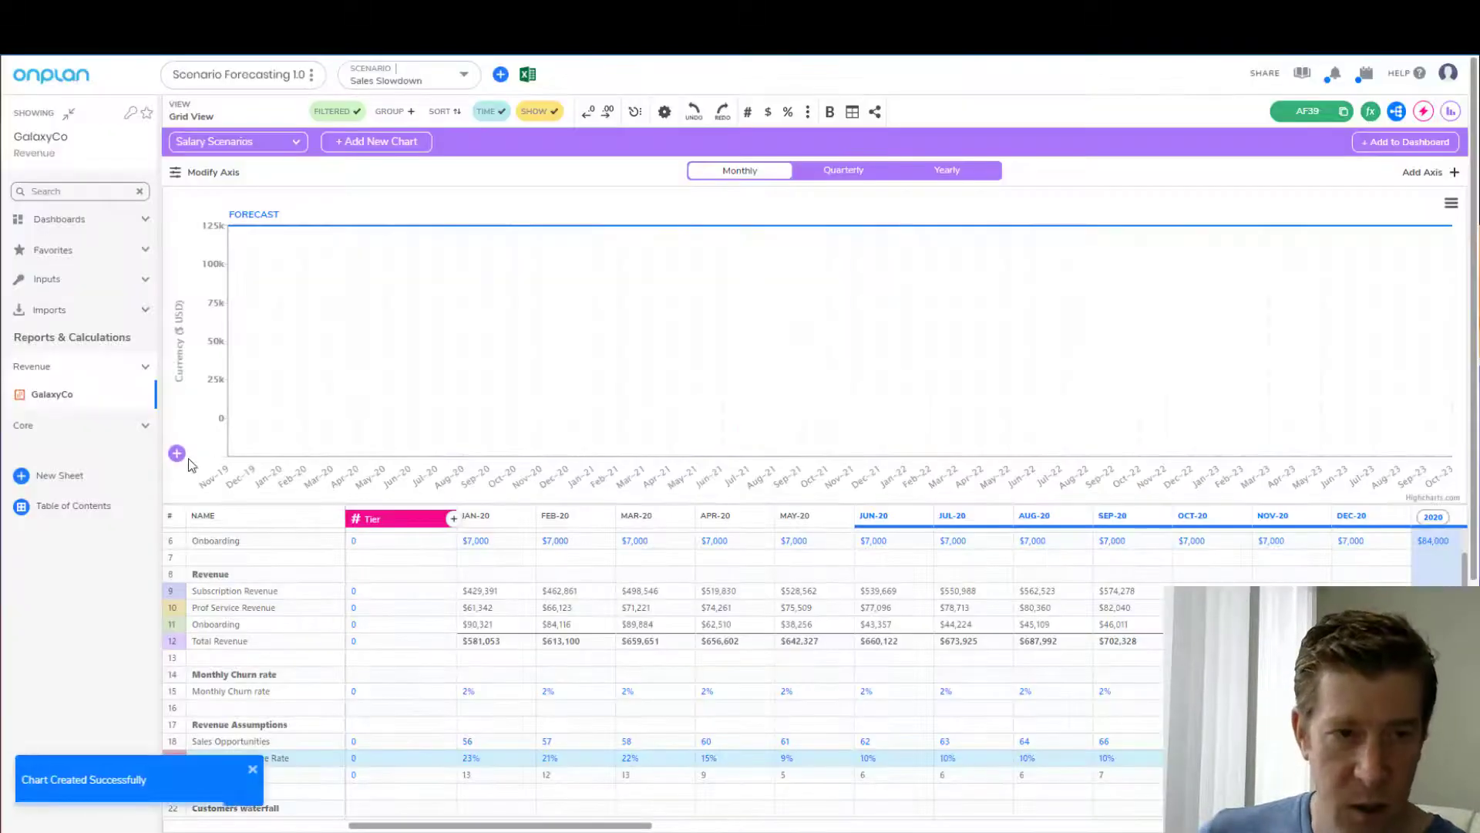
Step: Add the Employee Salary row for the Base scenario to the Salary Scenarios chart
{"action": "left_click", "coordinate": [177, 454]}
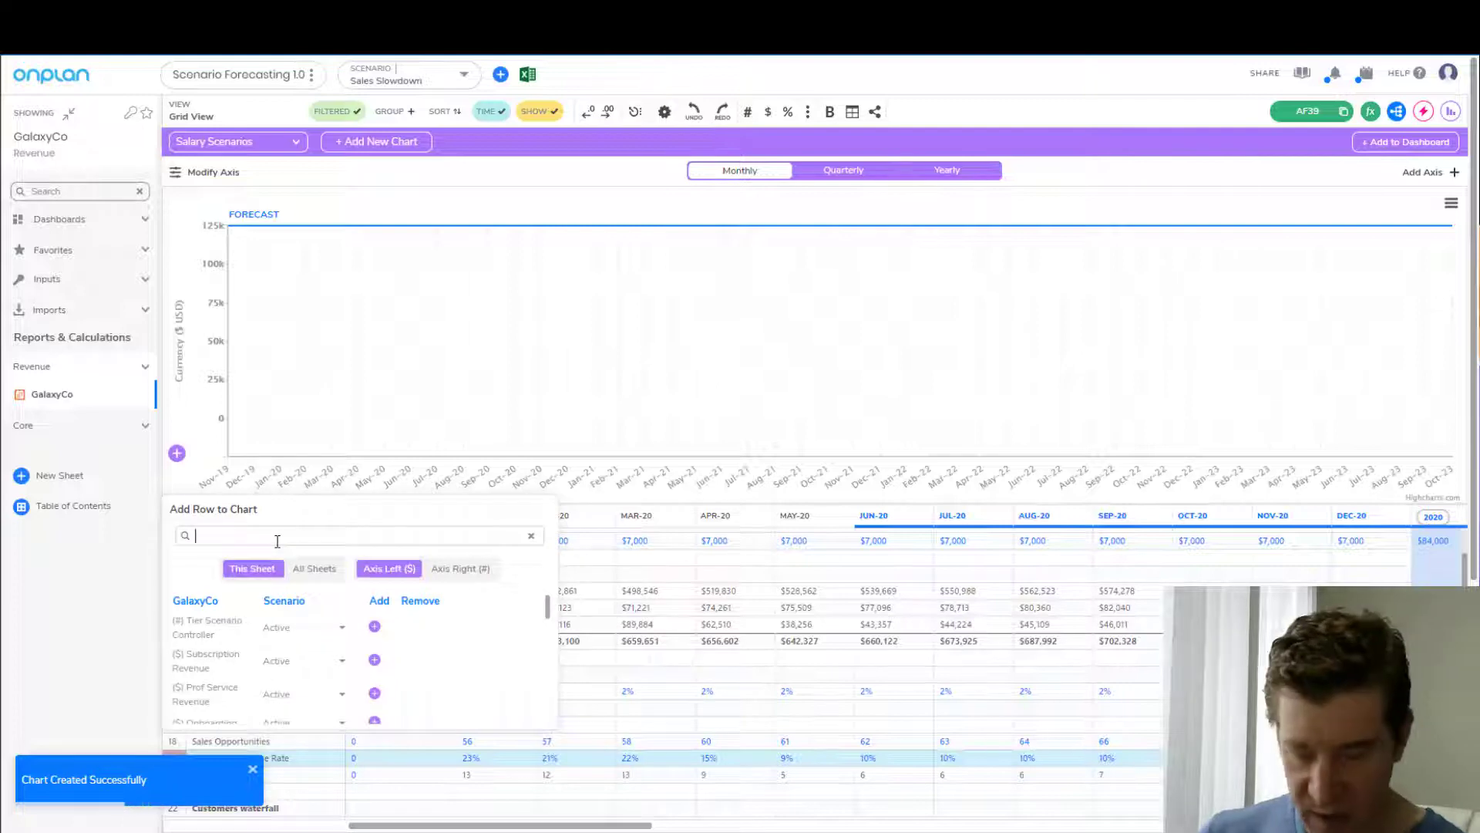
{"action": "type", "text": "salar"}
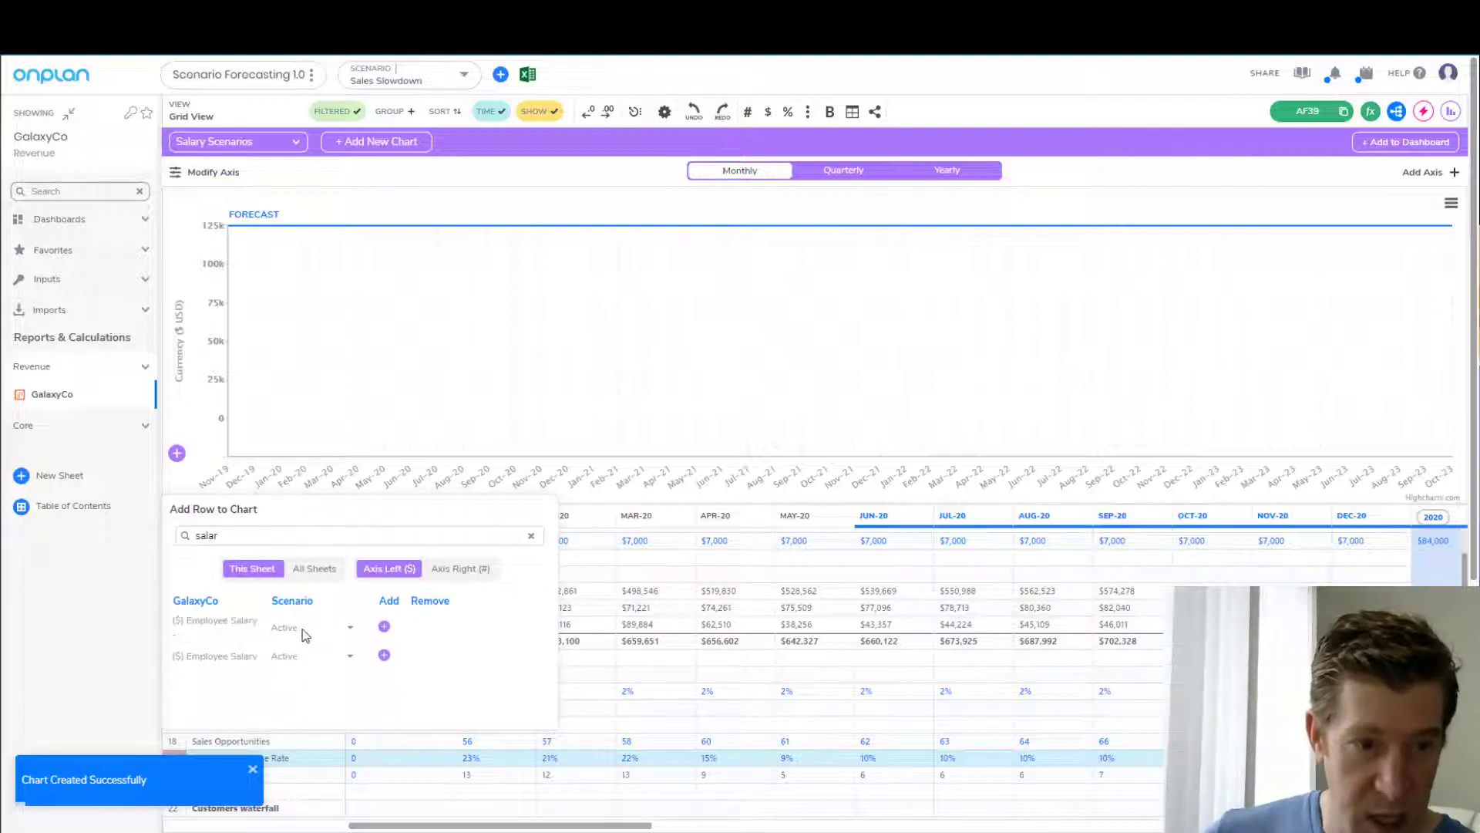
{"action": "left_click", "coordinate": [352, 660]}
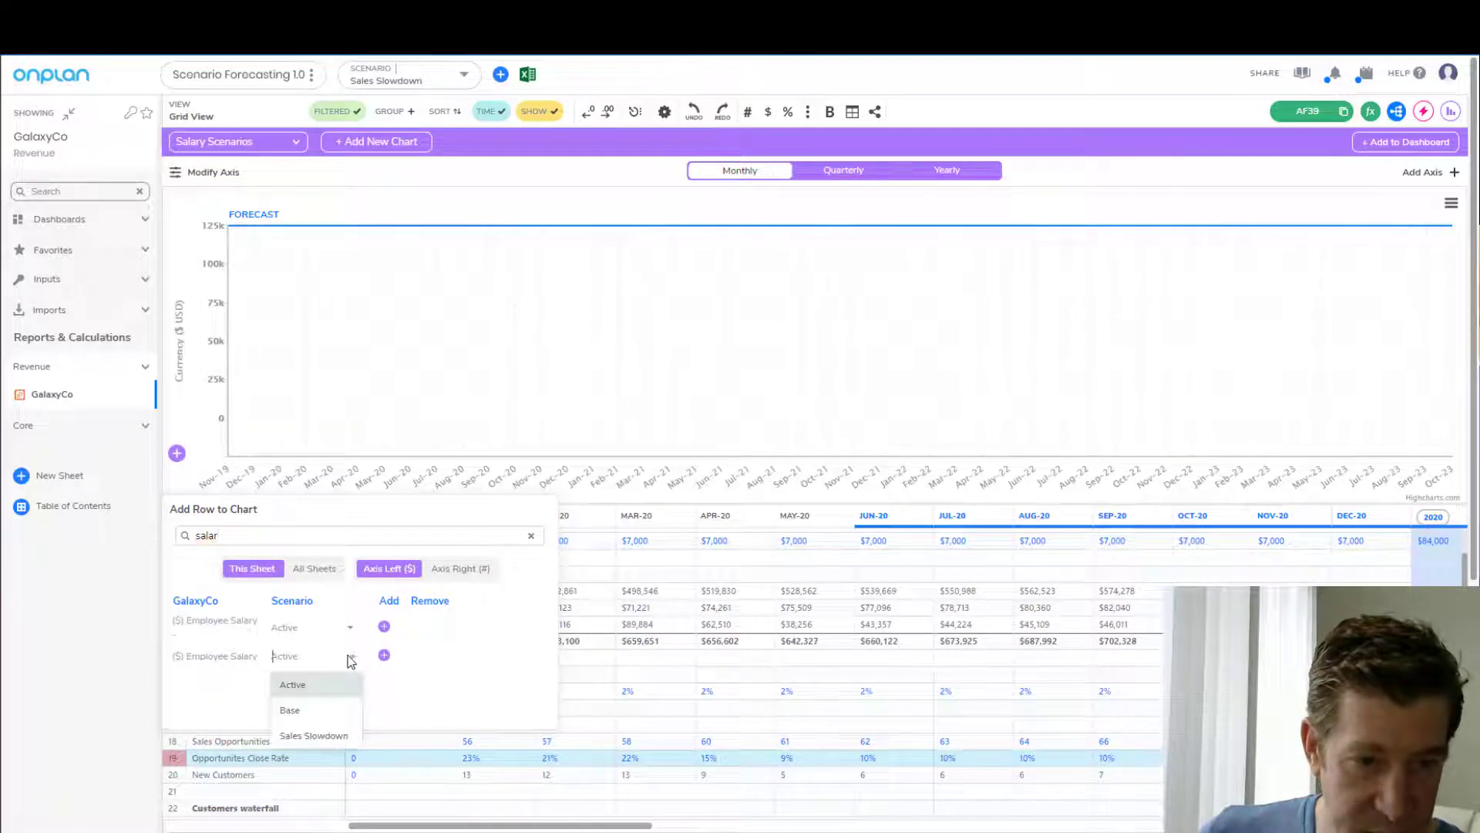
{"action": "left_click", "coordinate": [332, 708]}
{"action": "left_click", "coordinate": [384, 655]}
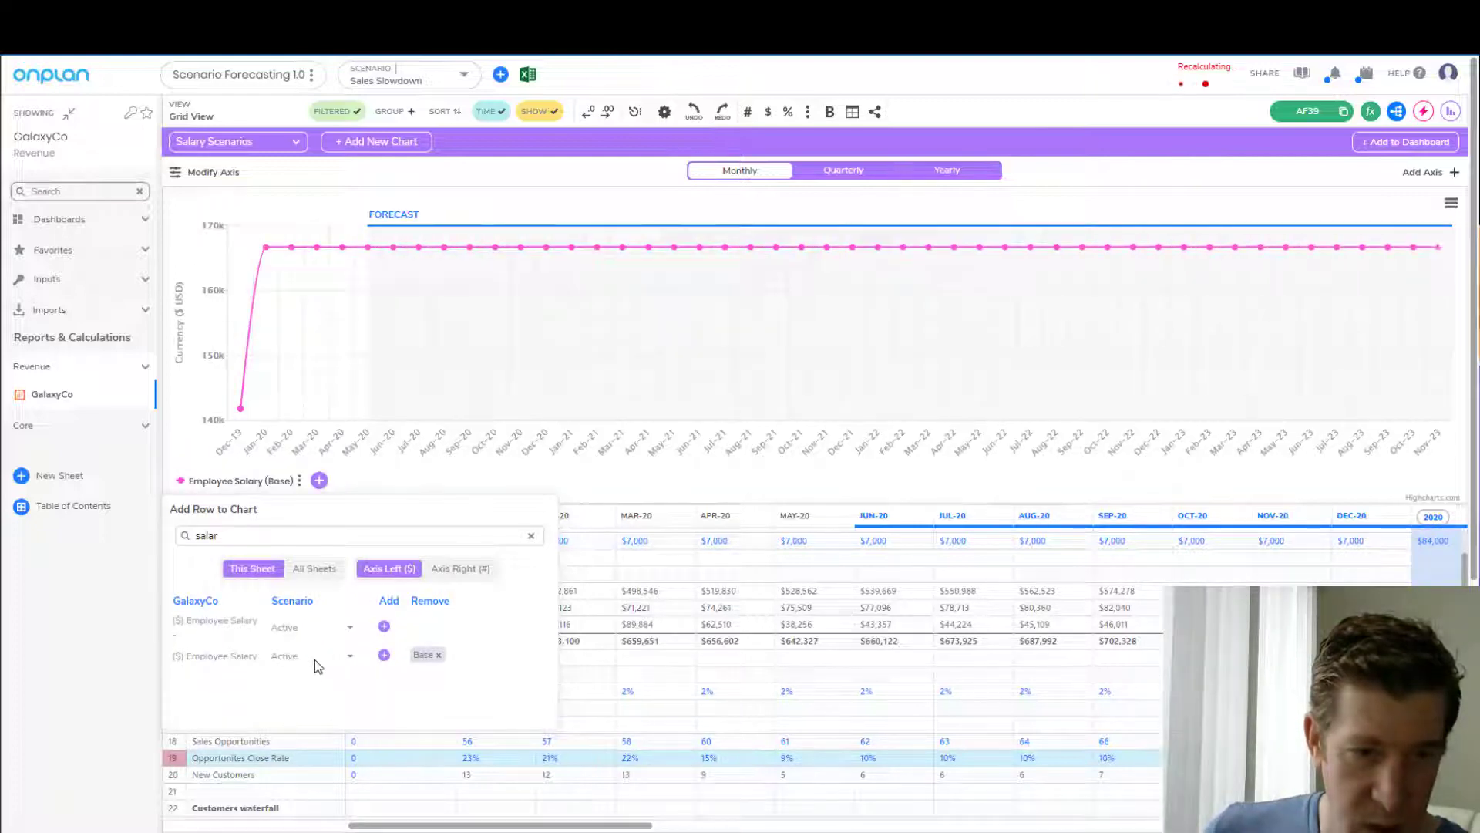
{"action": "left_click", "coordinate": [347, 660]}
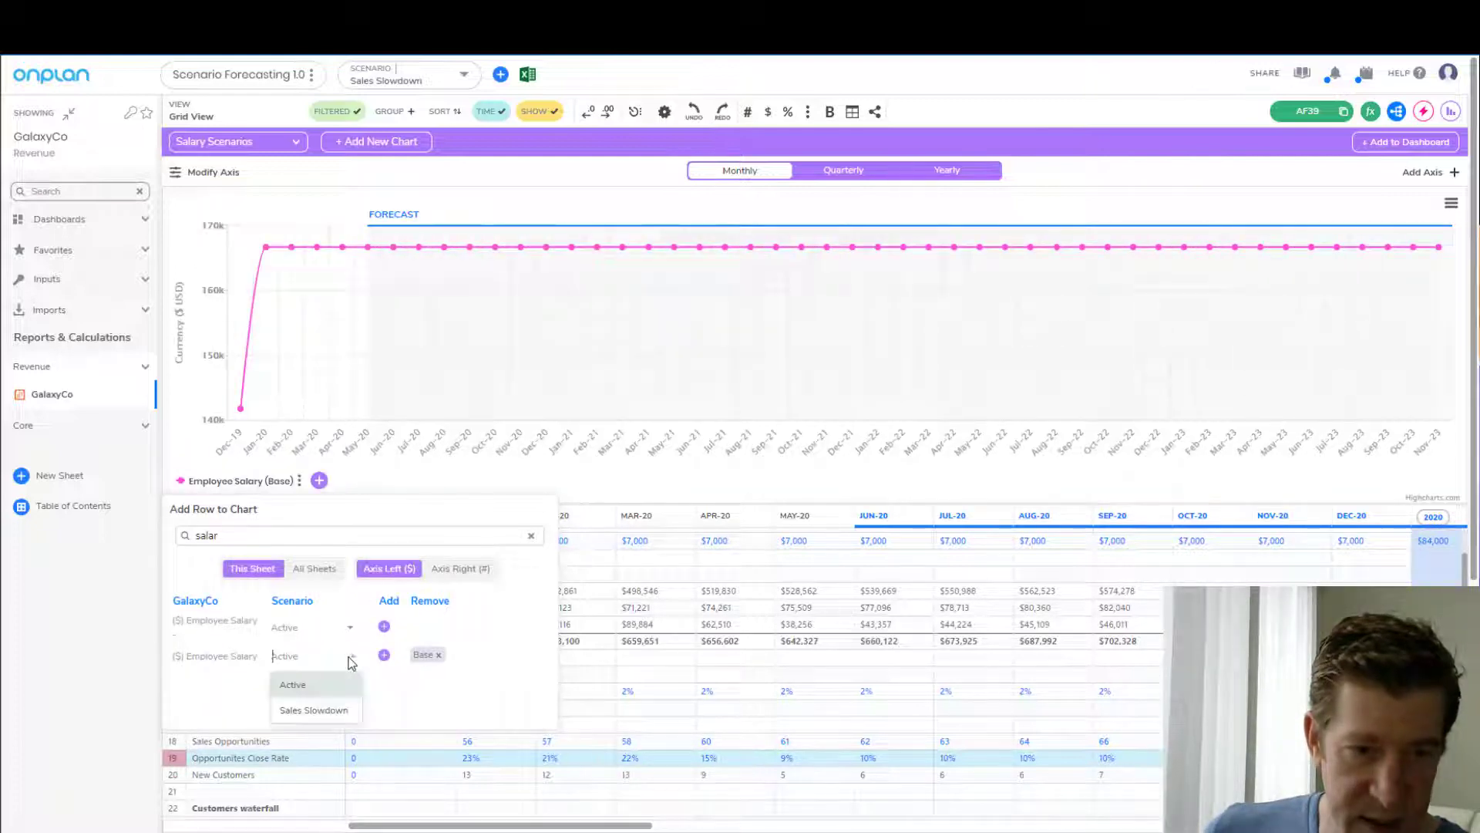
{"action": "left_click", "coordinate": [335, 713]}
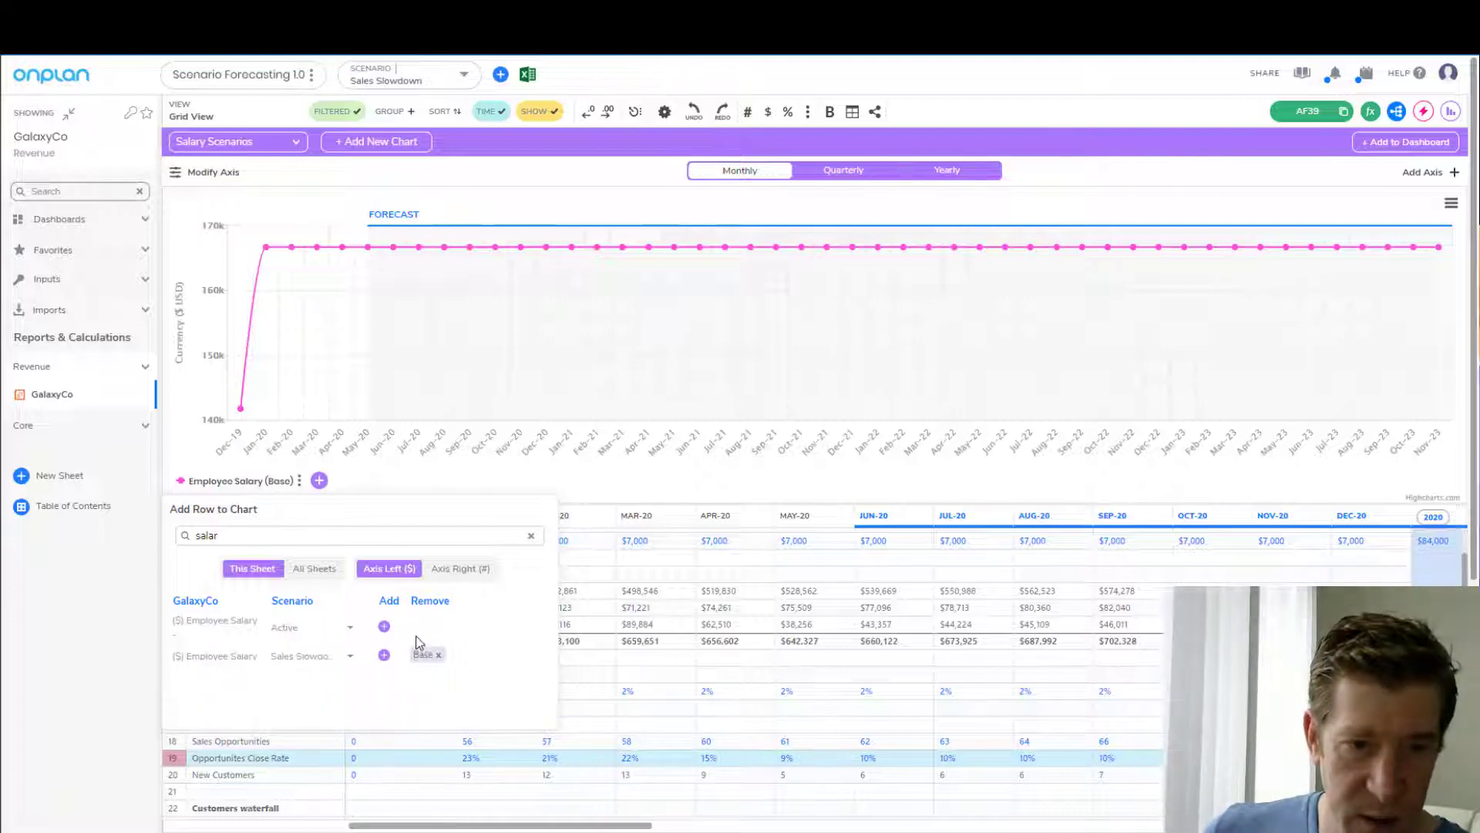
{"action": "left_click", "coordinate": [658, 478]}
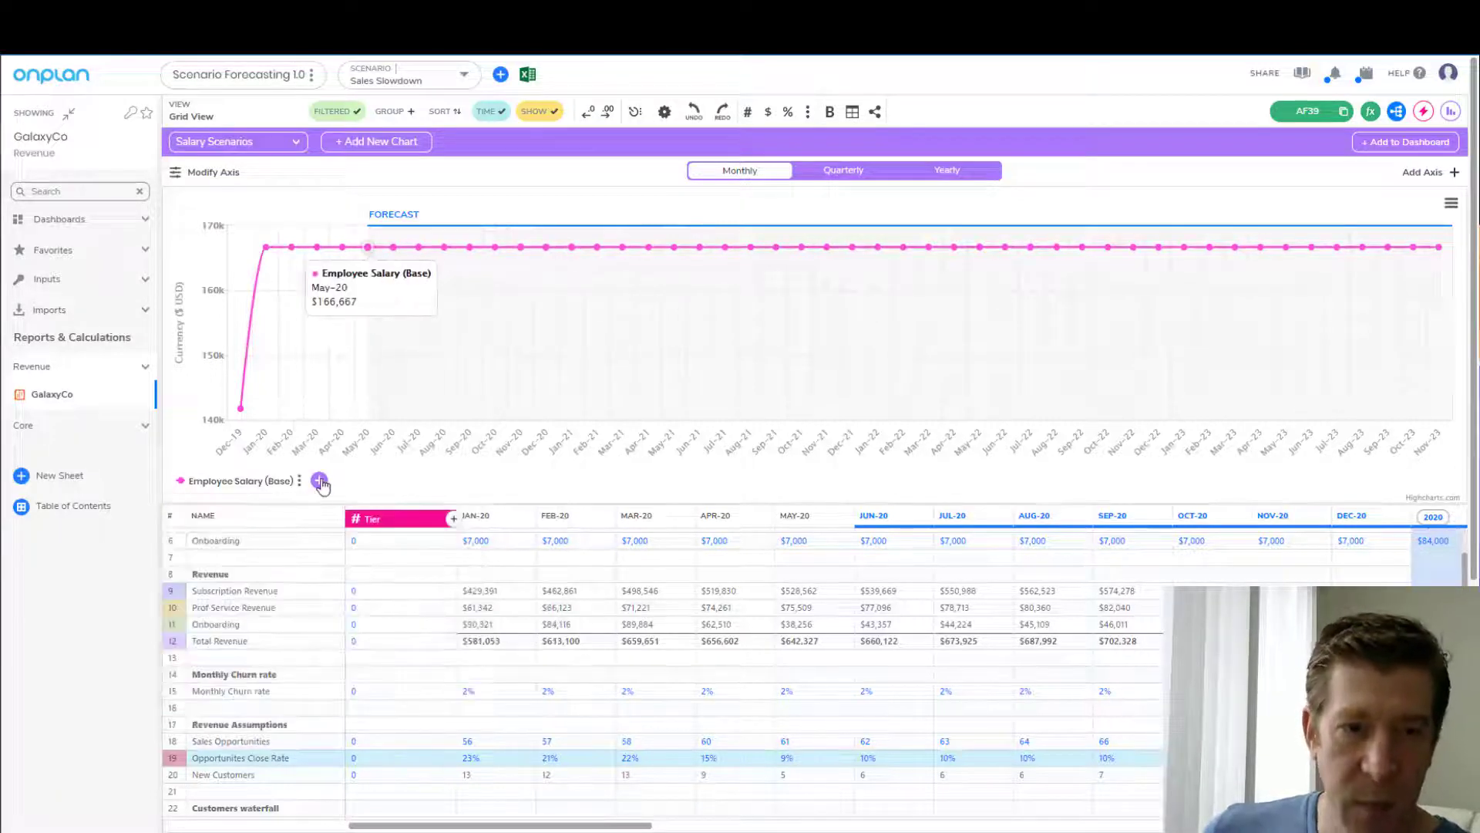
Step: Set the Tier value of the Tier Scenario Controller row to 2 in the Sales Slowdown scenario
{"action": "scroll", "coordinate": [672, 688], "scroll_direction": "up", "scroll_amount": 2}
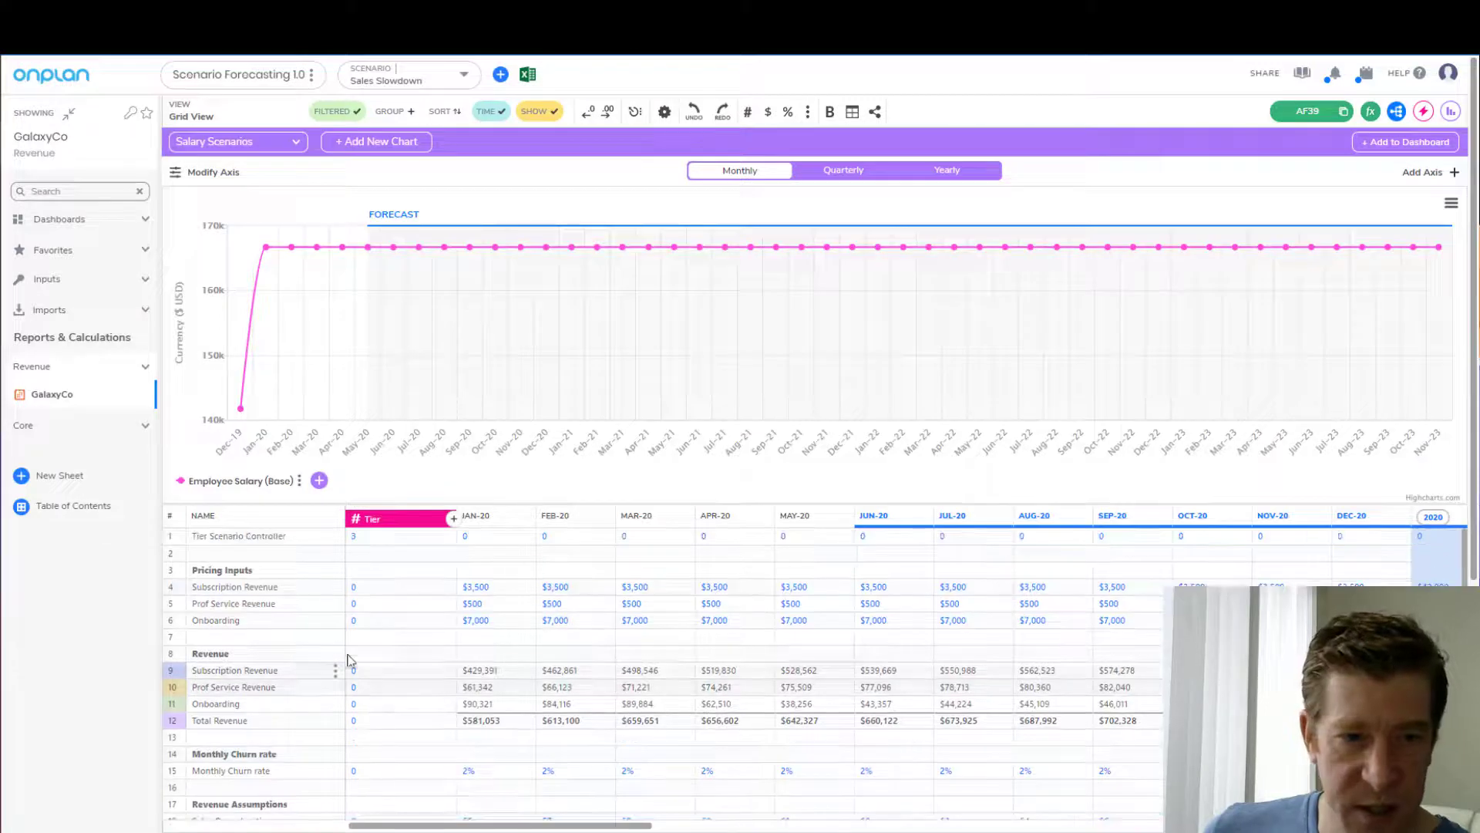
{"action": "left_click", "coordinate": [371, 543]}
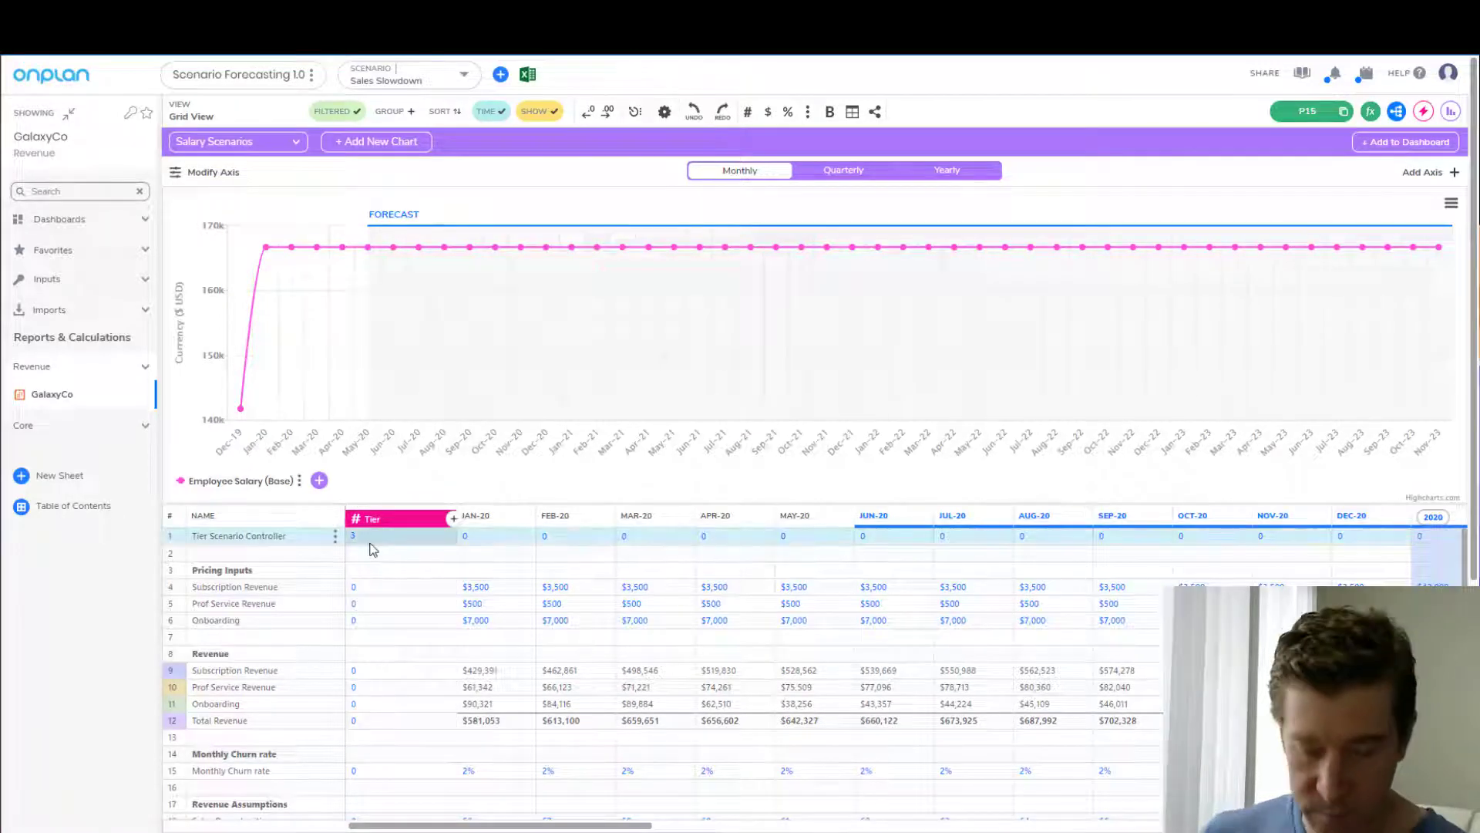
{"action": "type", "text": "2"}
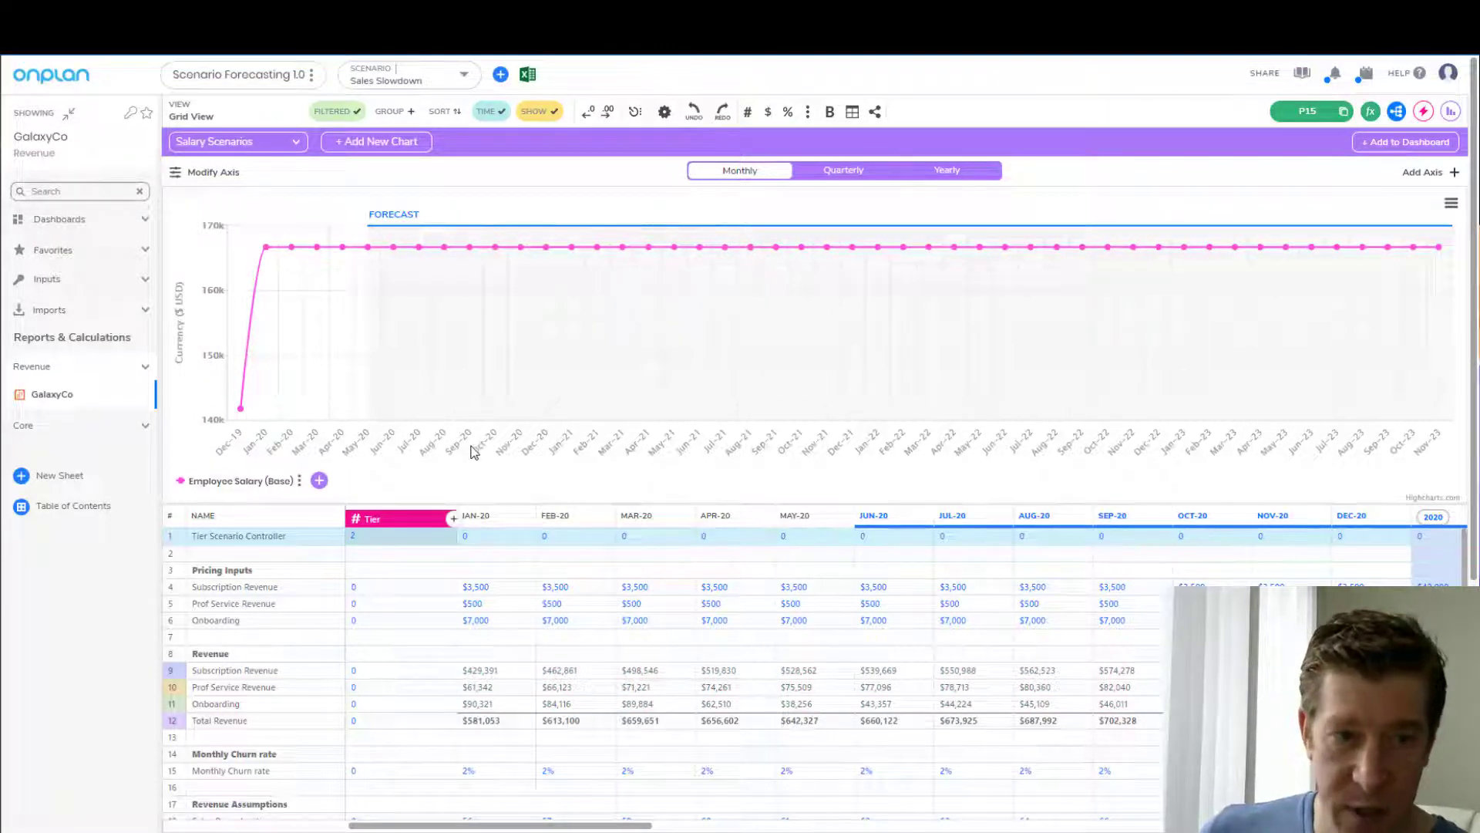
Step: Add the Employee Salary row for the Sales Slowdown scenario to the Salary Scenarios chart
{"action": "left_click", "coordinate": [319, 480]}
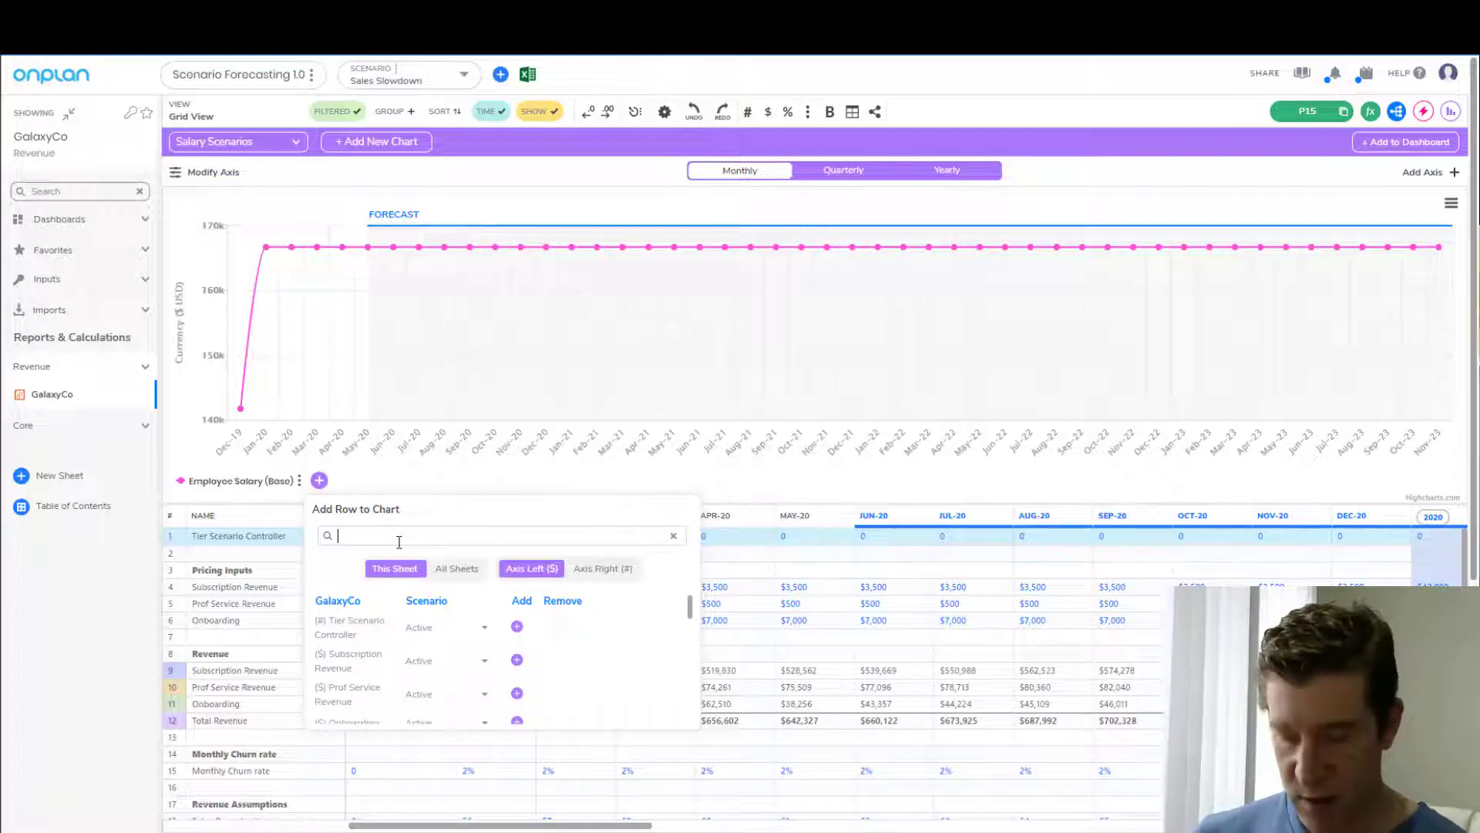
{"action": "type", "text": "salar"}
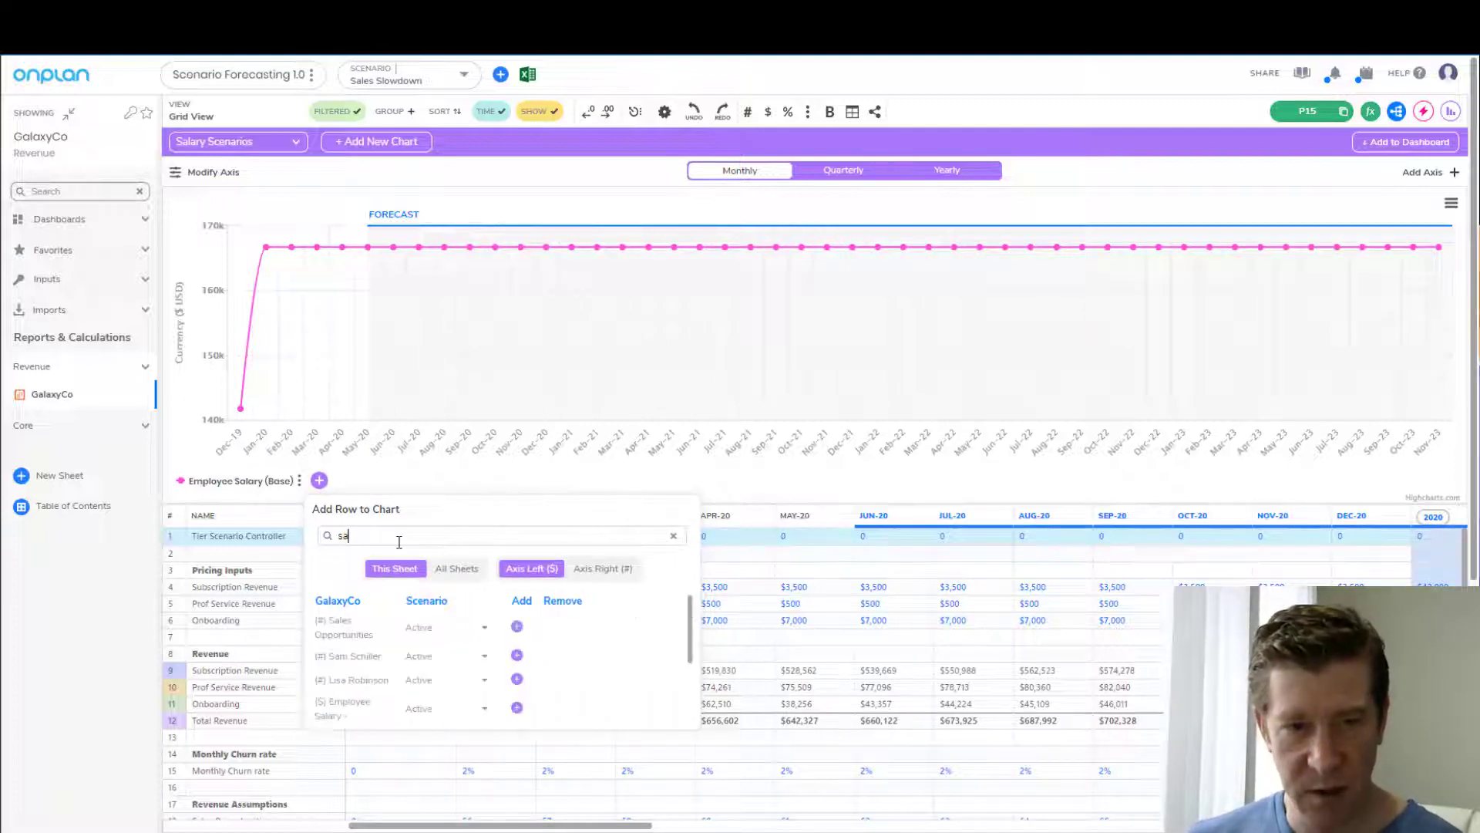
{"action": "left_click", "coordinate": [466, 660]}
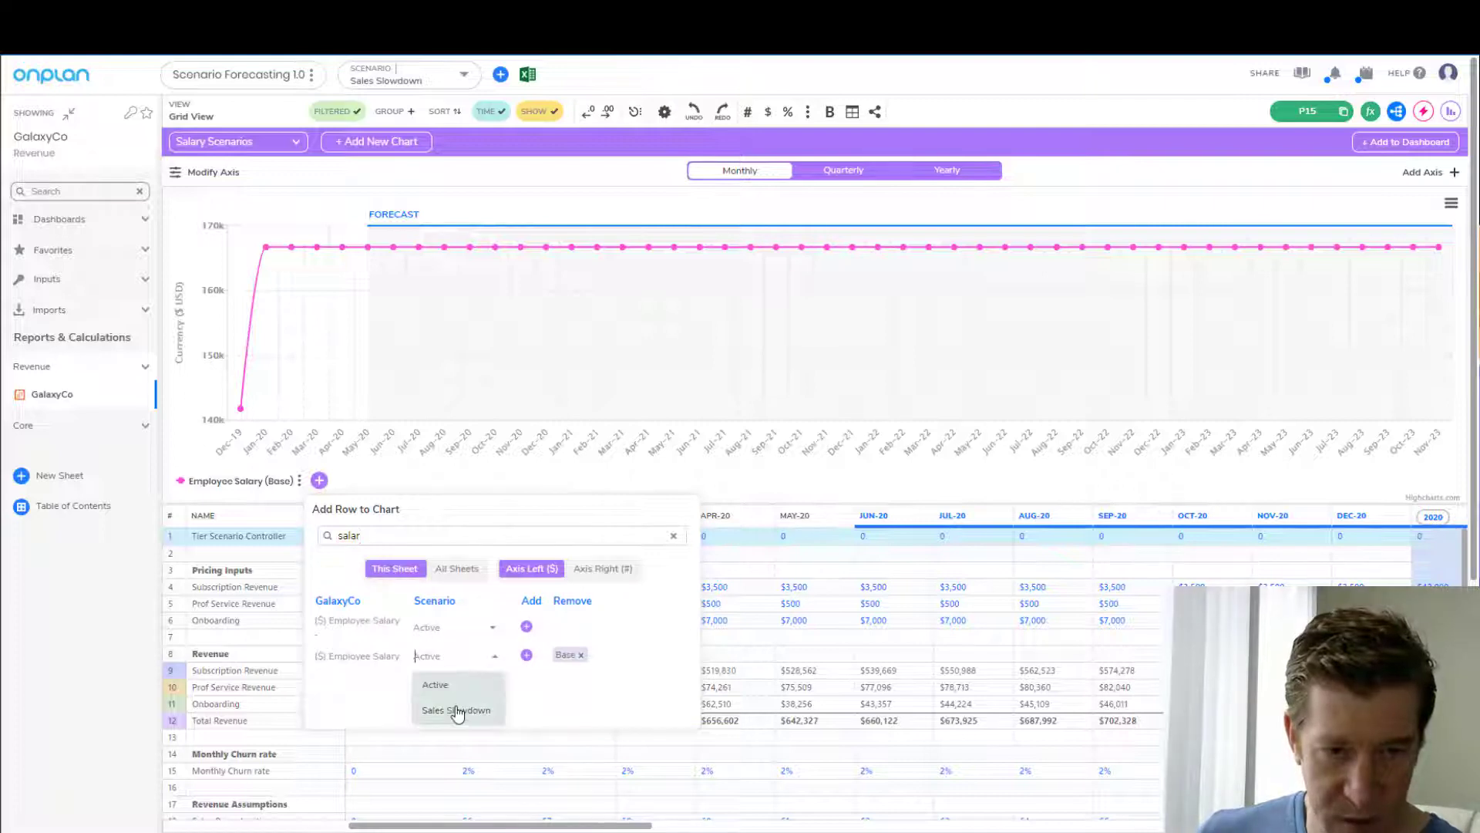
{"action": "left_click", "coordinate": [478, 705]}
{"action": "left_click", "coordinate": [527, 655]}
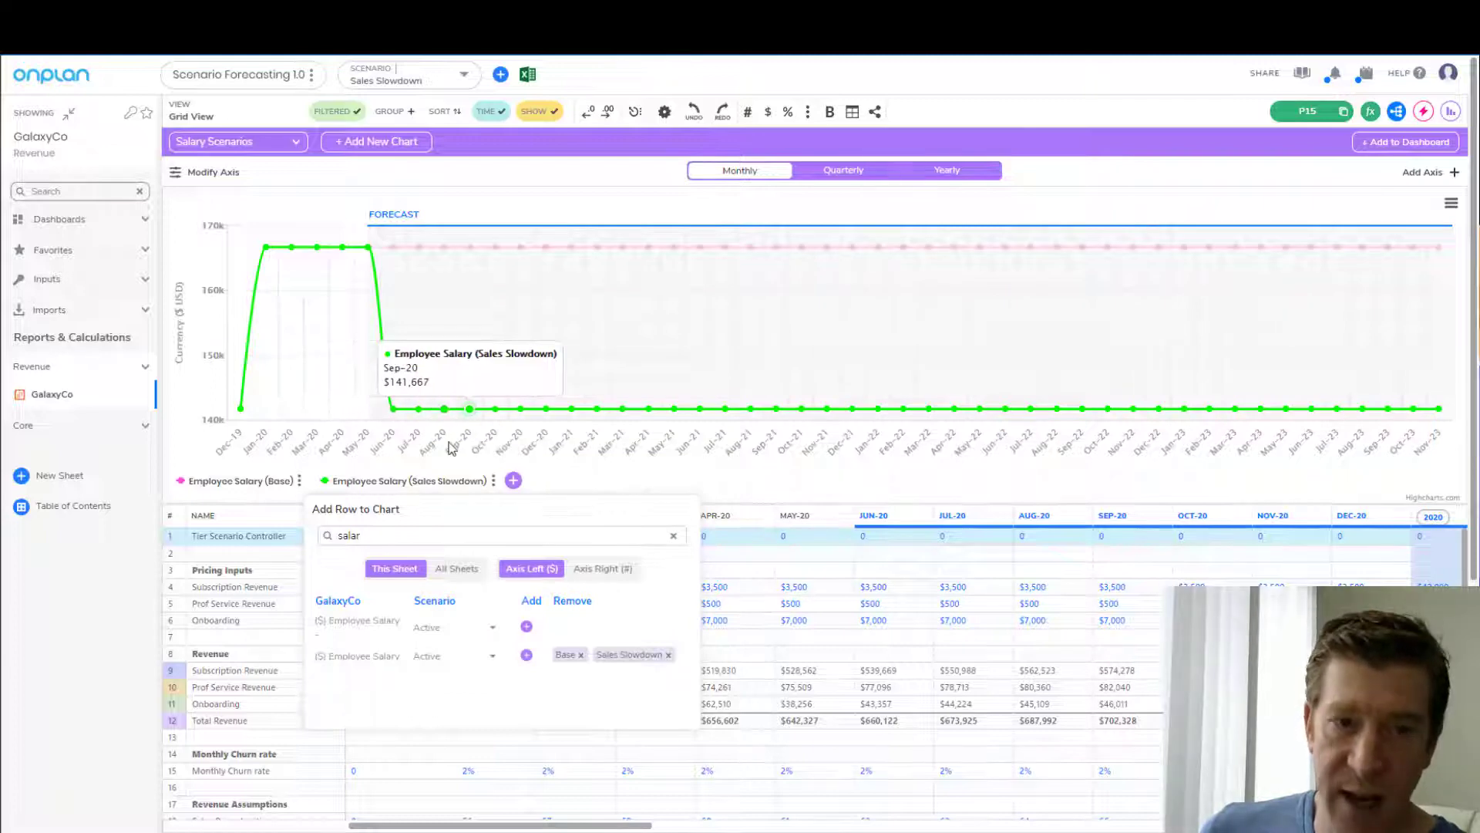
{"action": "left_click", "coordinate": [626, 460]}
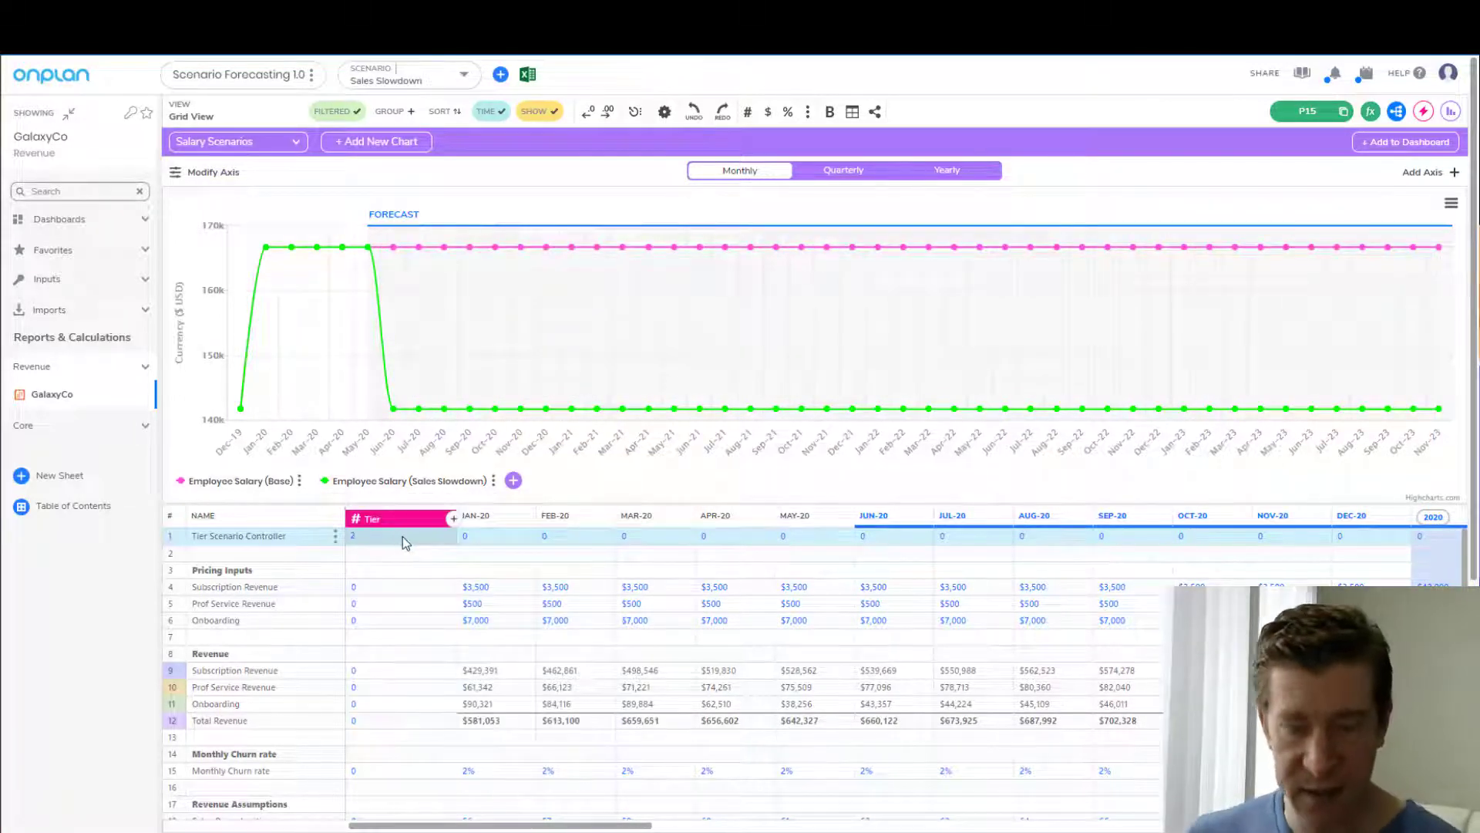
Step: Set the Tier Scenario Controller's Tier to 1 and compare both scenarios' mid-2020 salary points on the chart
{"action": "type", "text": "1"}
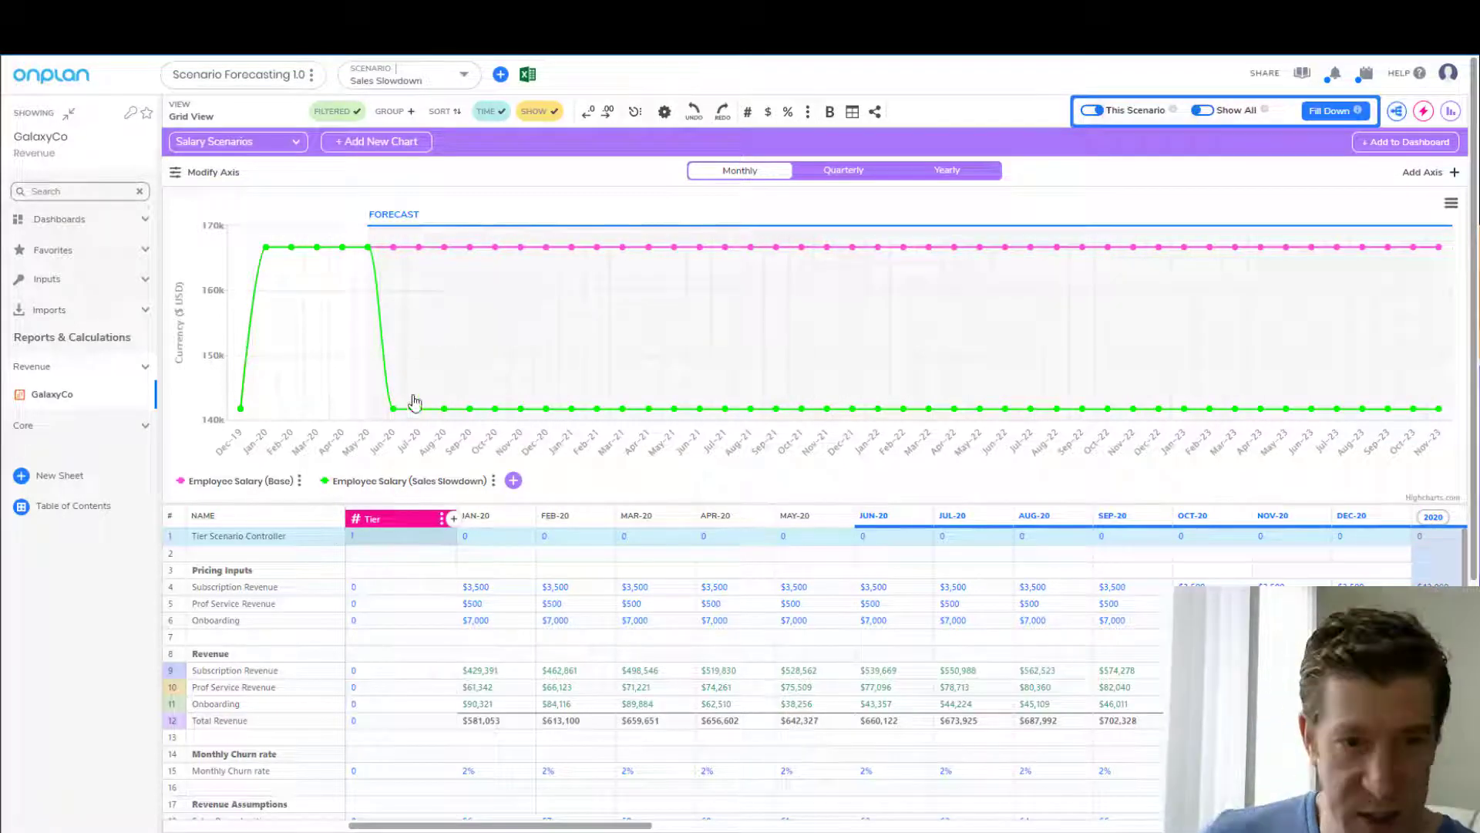
{"action": "mouse_move", "coordinate": [503, 415]}
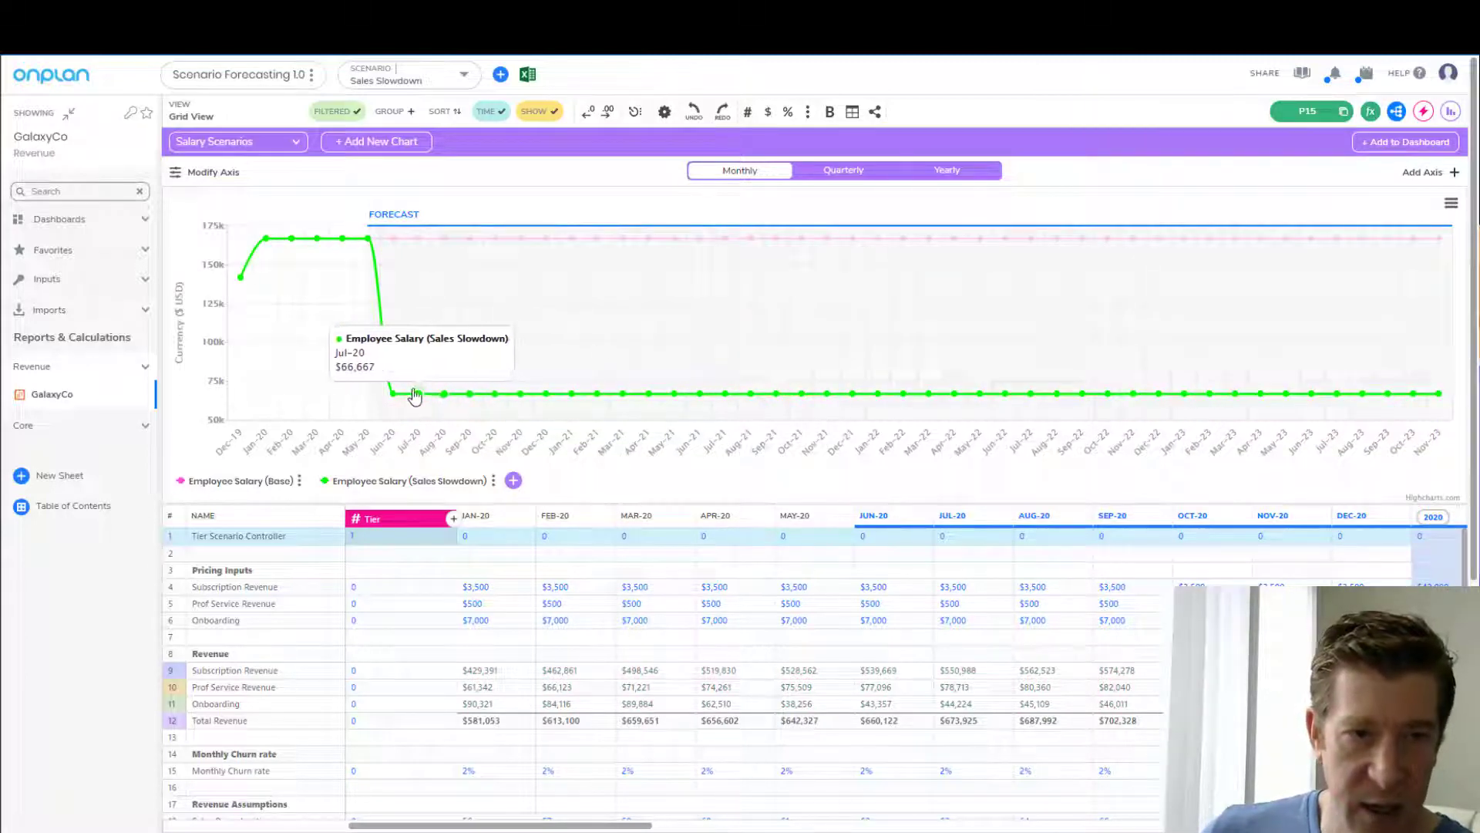
{"action": "mouse_move", "coordinate": [455, 245]}
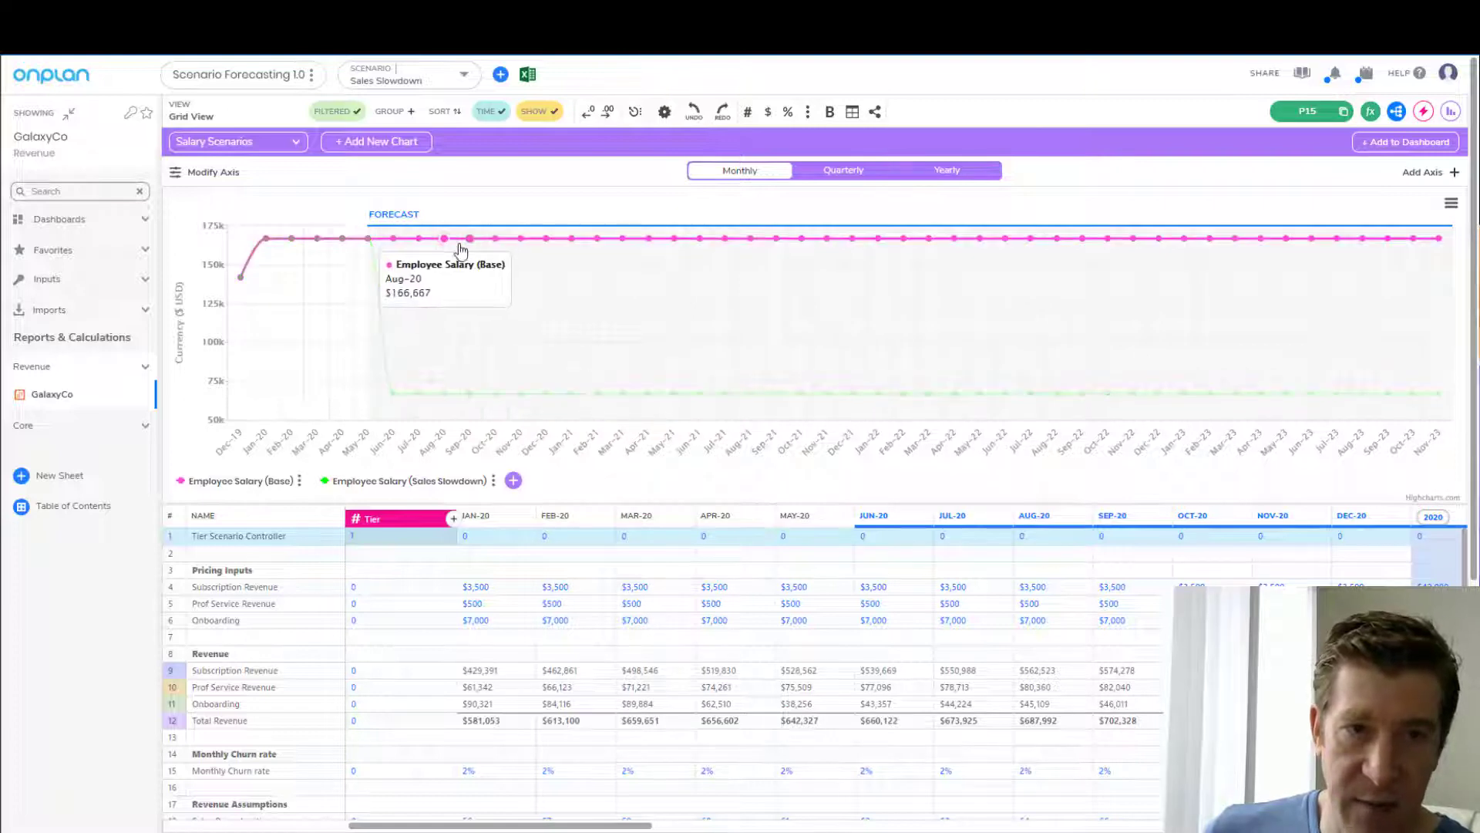
{"action": "mouse_move", "coordinate": [463, 385]}
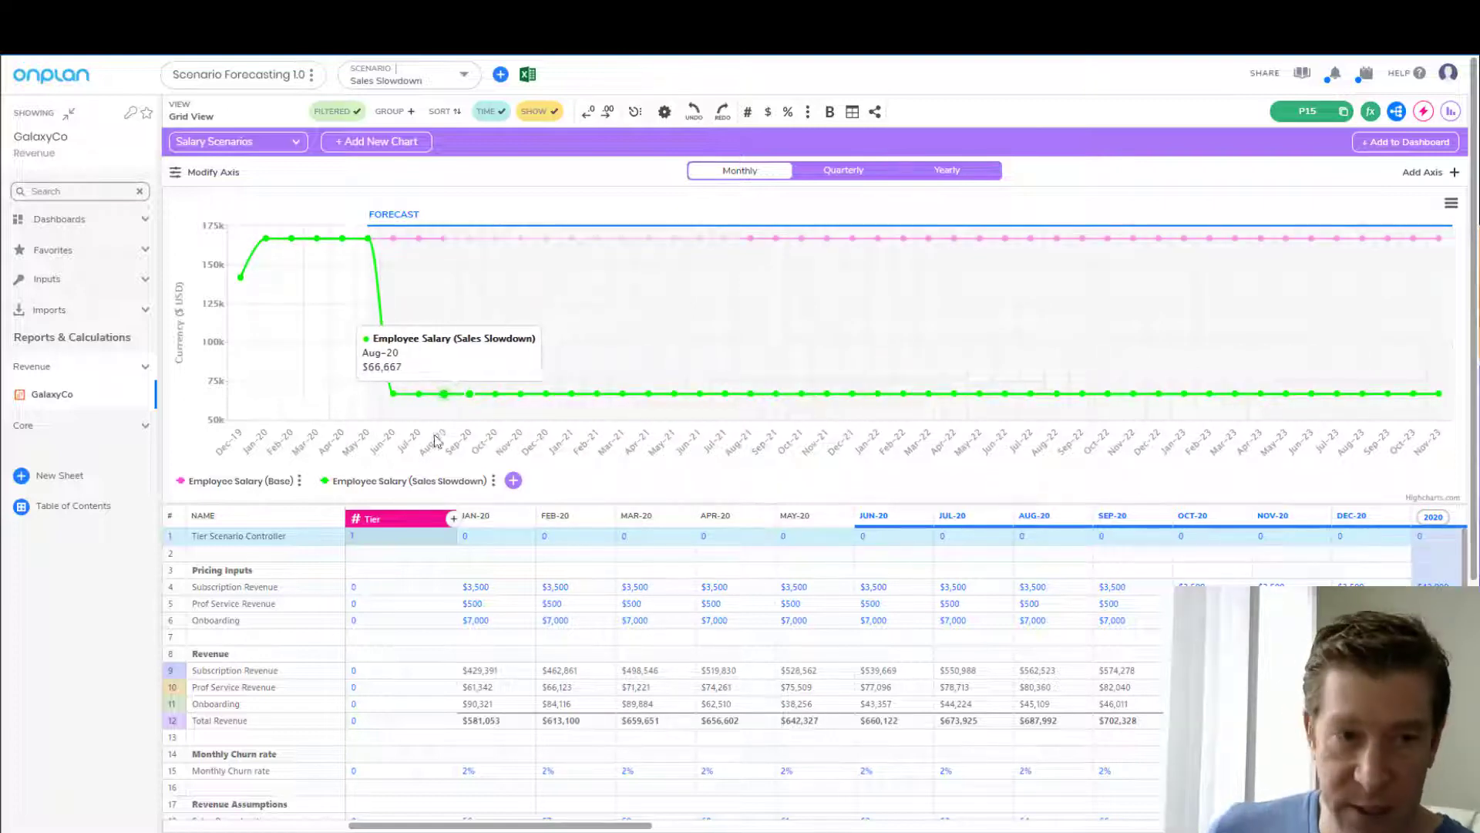
Step: Set the Tier Scenario Controller's Tier back to 2 and inspect the resulting salary lines
{"action": "left_click", "coordinate": [377, 537]}
{"action": "type", "text": "2"}
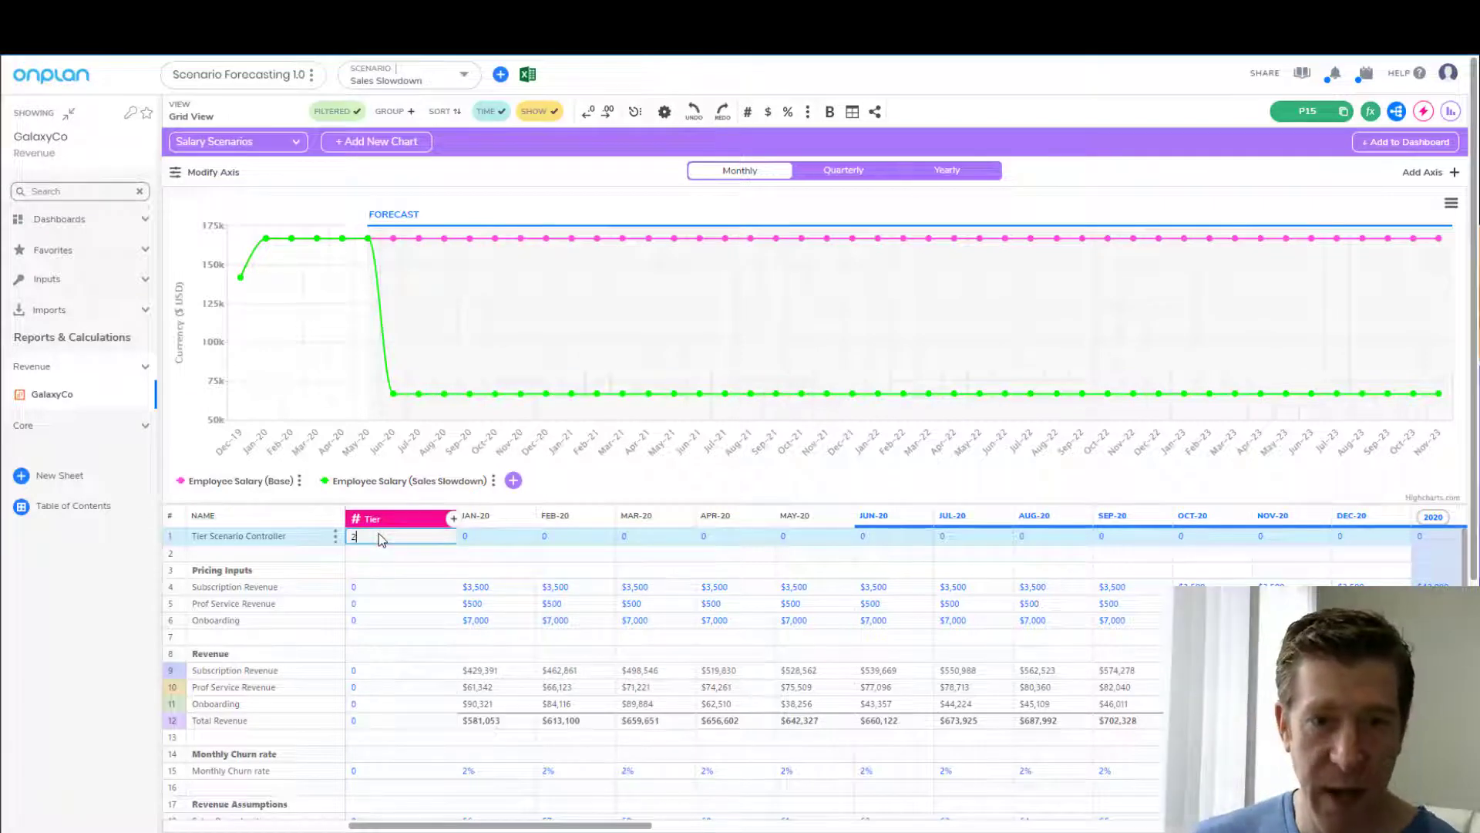
{"action": "key", "text": "Return"}
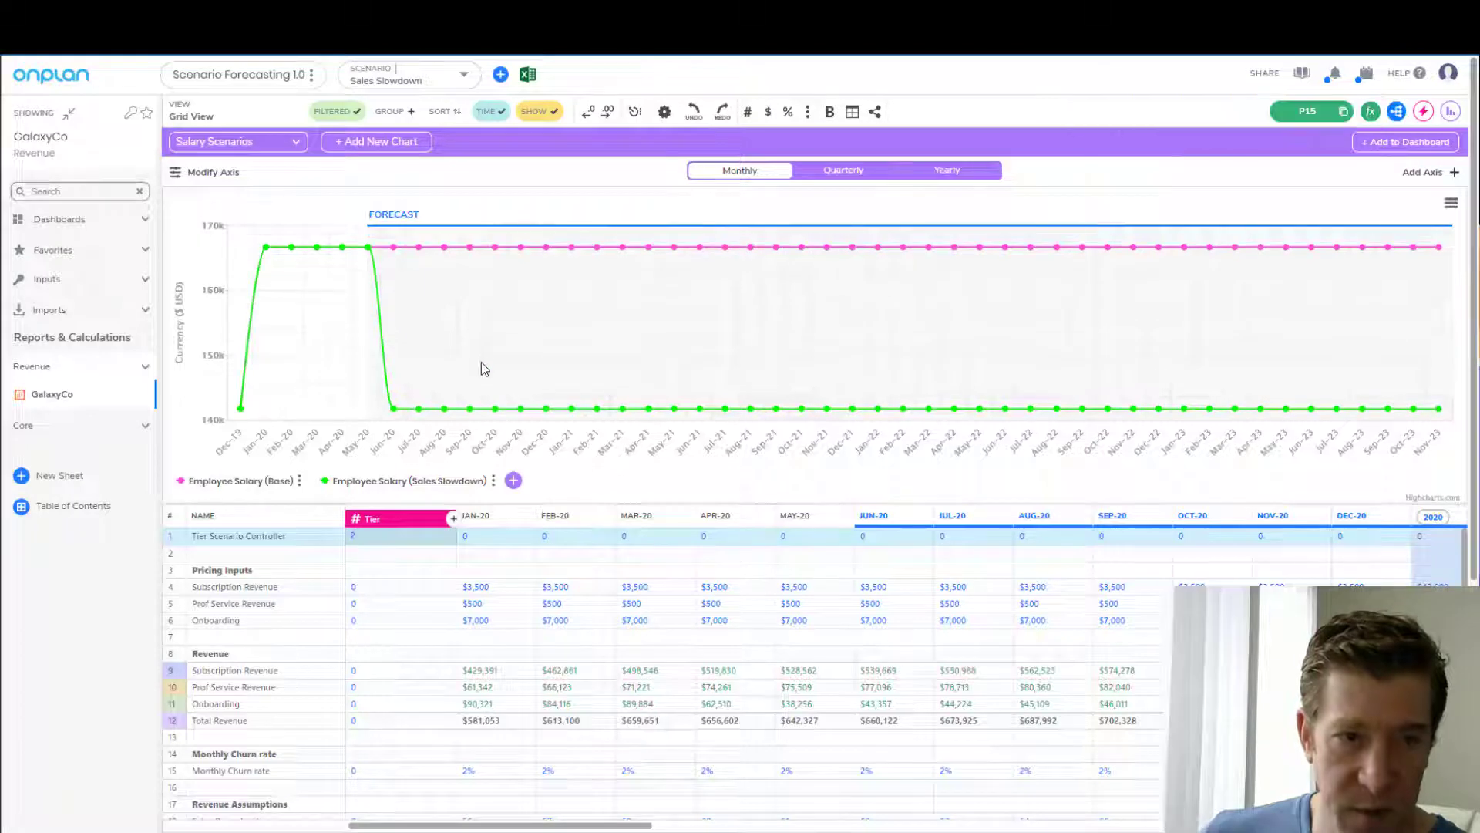
{"action": "mouse_move", "coordinate": [474, 408]}
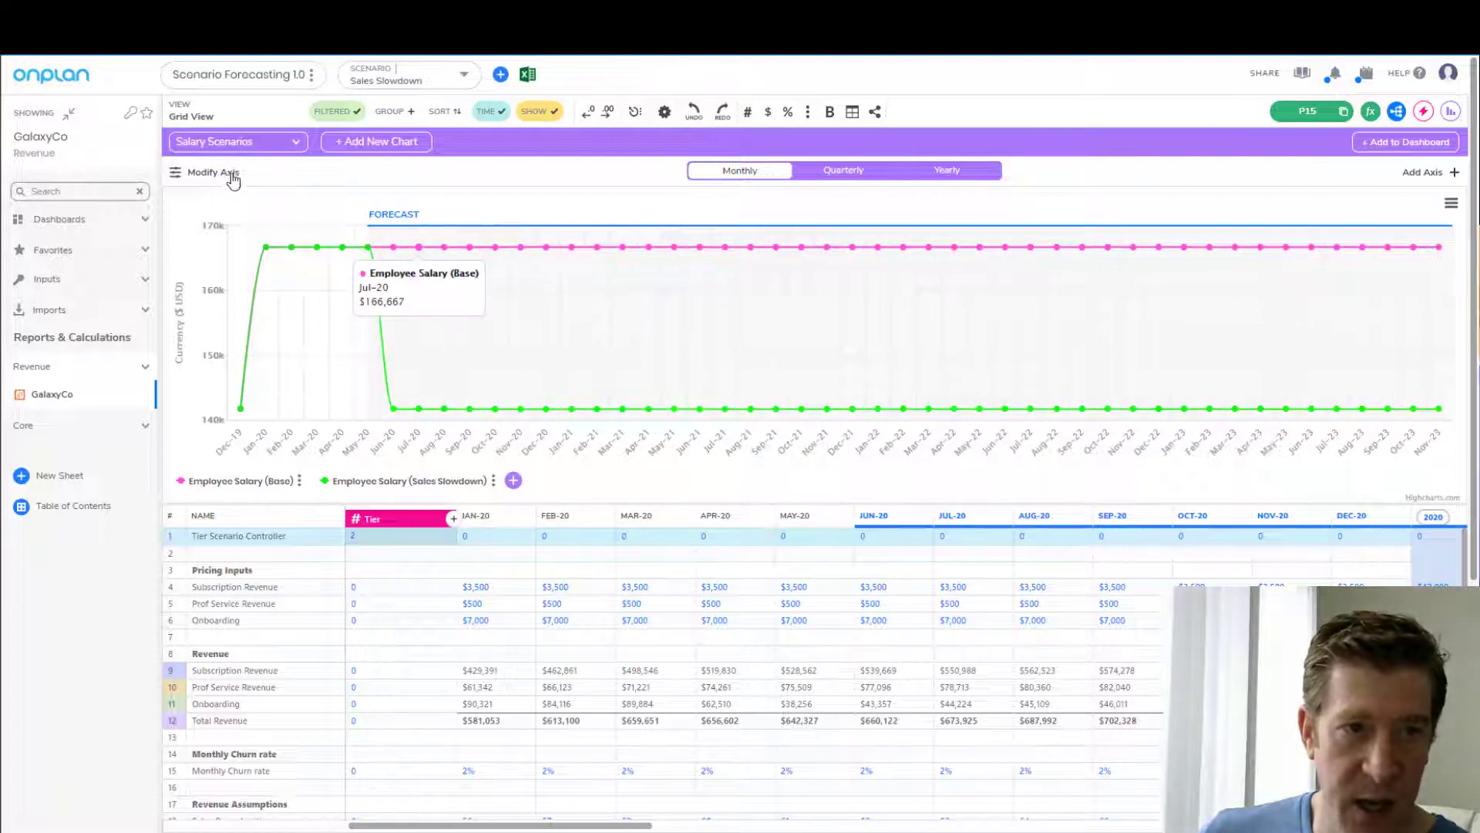
Step: Display the Cash Scenarios chart and set the Tier Scenario Controller's Tier to 1 to test its effect on cash
{"action": "left_click", "coordinate": [242, 147]}
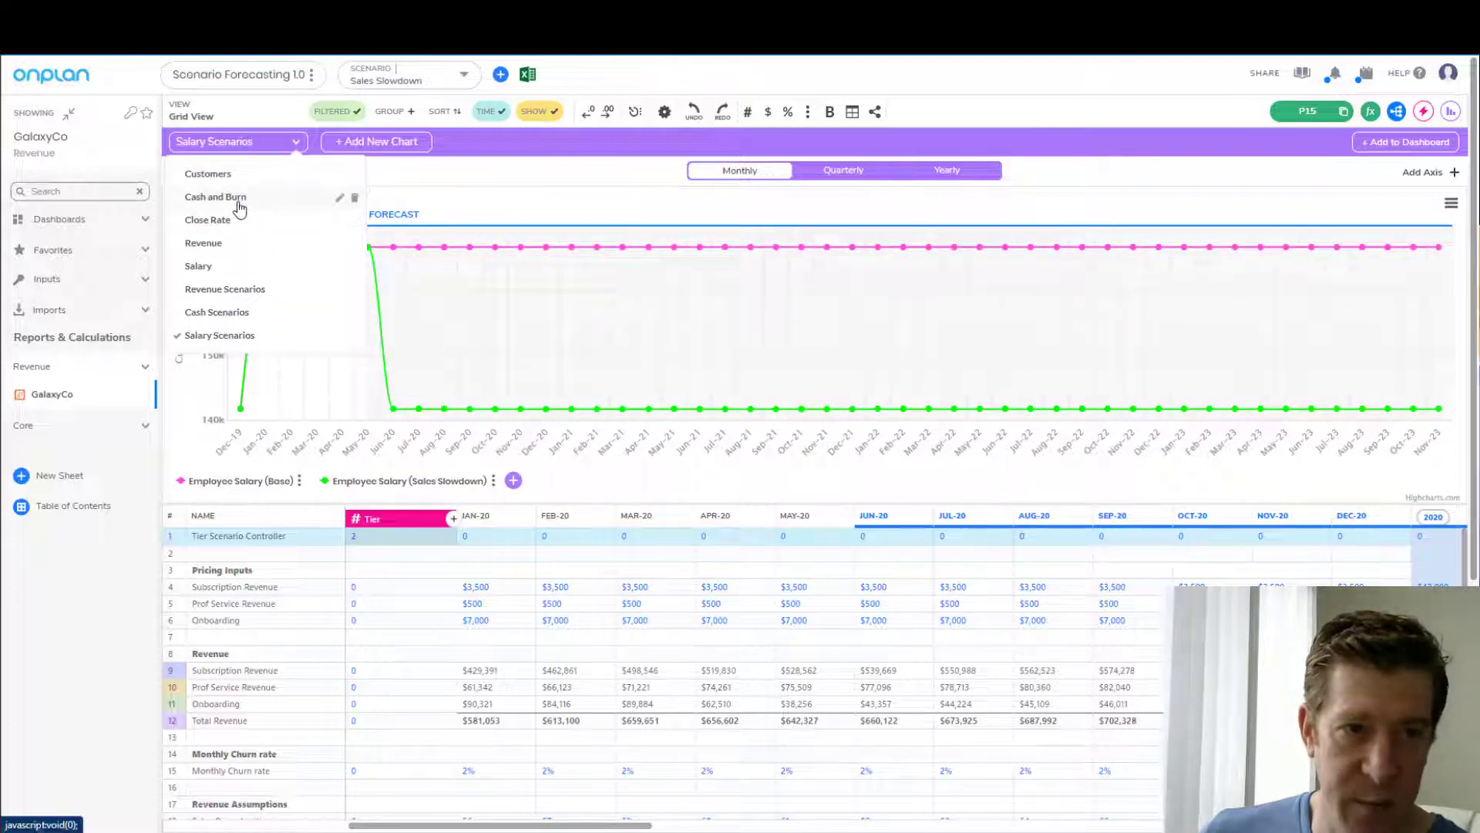
{"action": "left_click", "coordinate": [218, 312]}
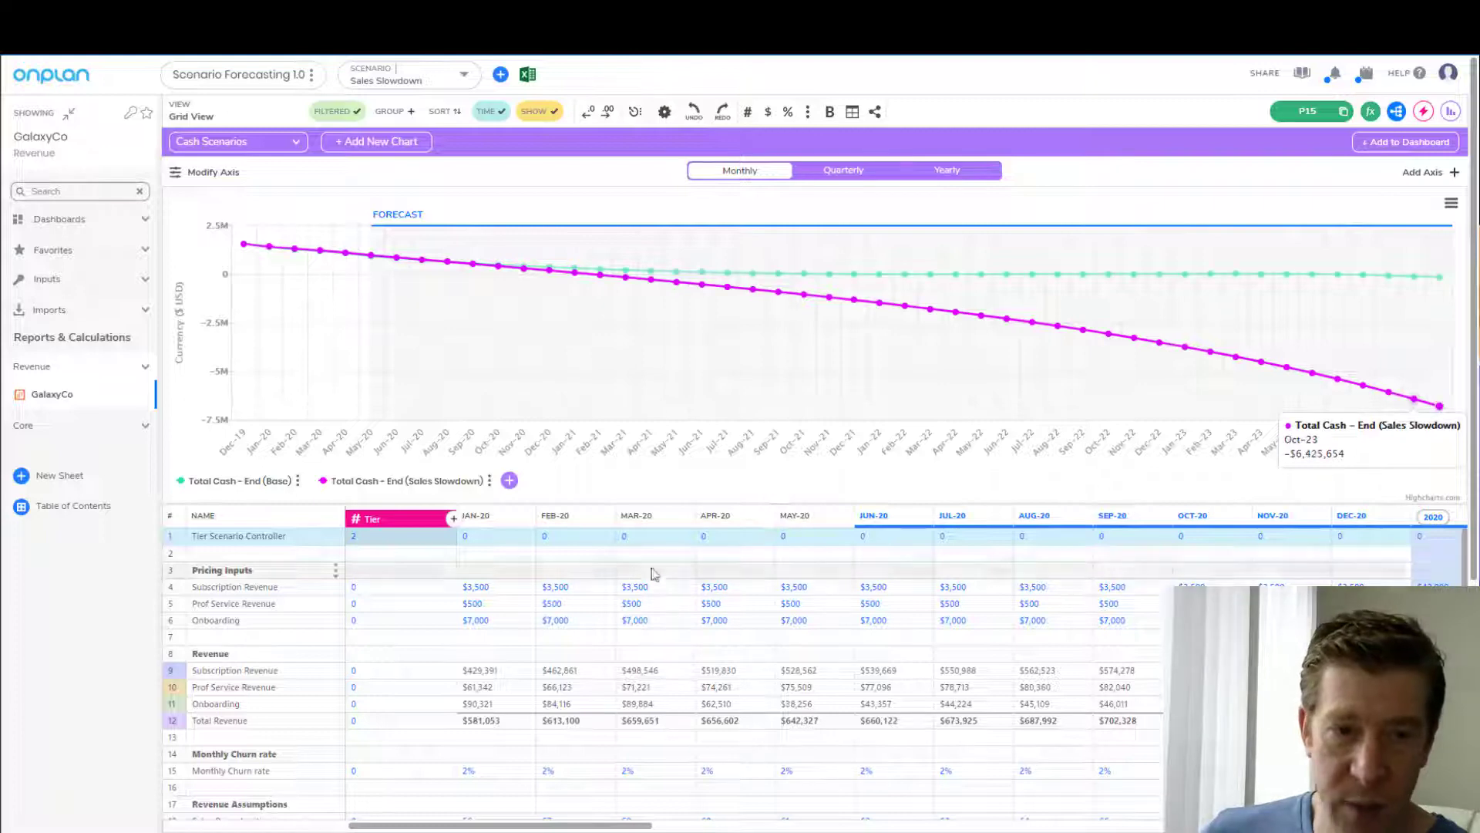
{"action": "left_click", "coordinate": [368, 538]}
{"action": "type", "text": "1"}
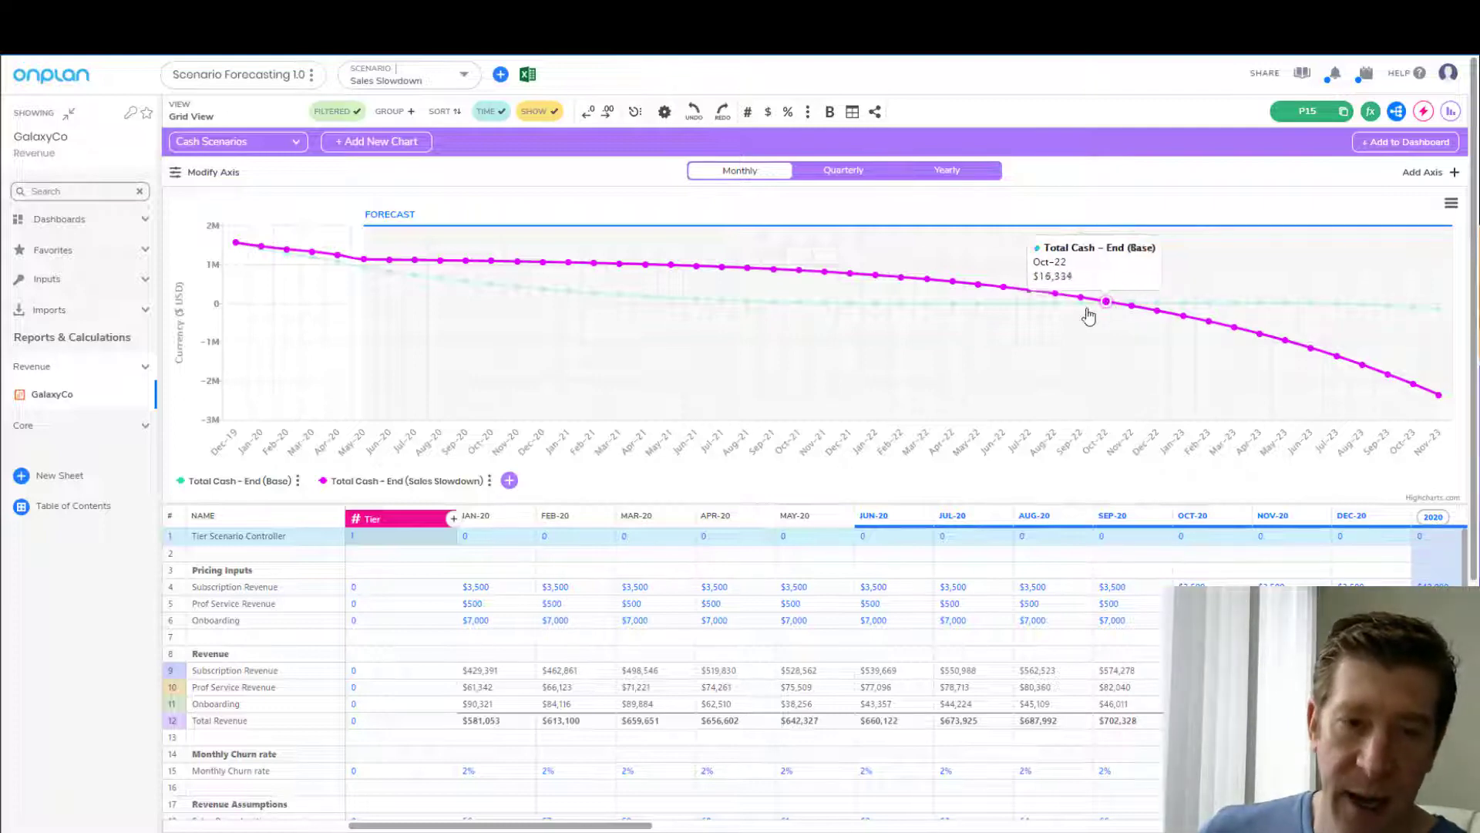
Step: Return the Tier Scenario Controller's Tier to 2 with the Cash Scenarios chart displayed
{"action": "left_click", "coordinate": [404, 540]}
{"action": "type", "text": "2"}
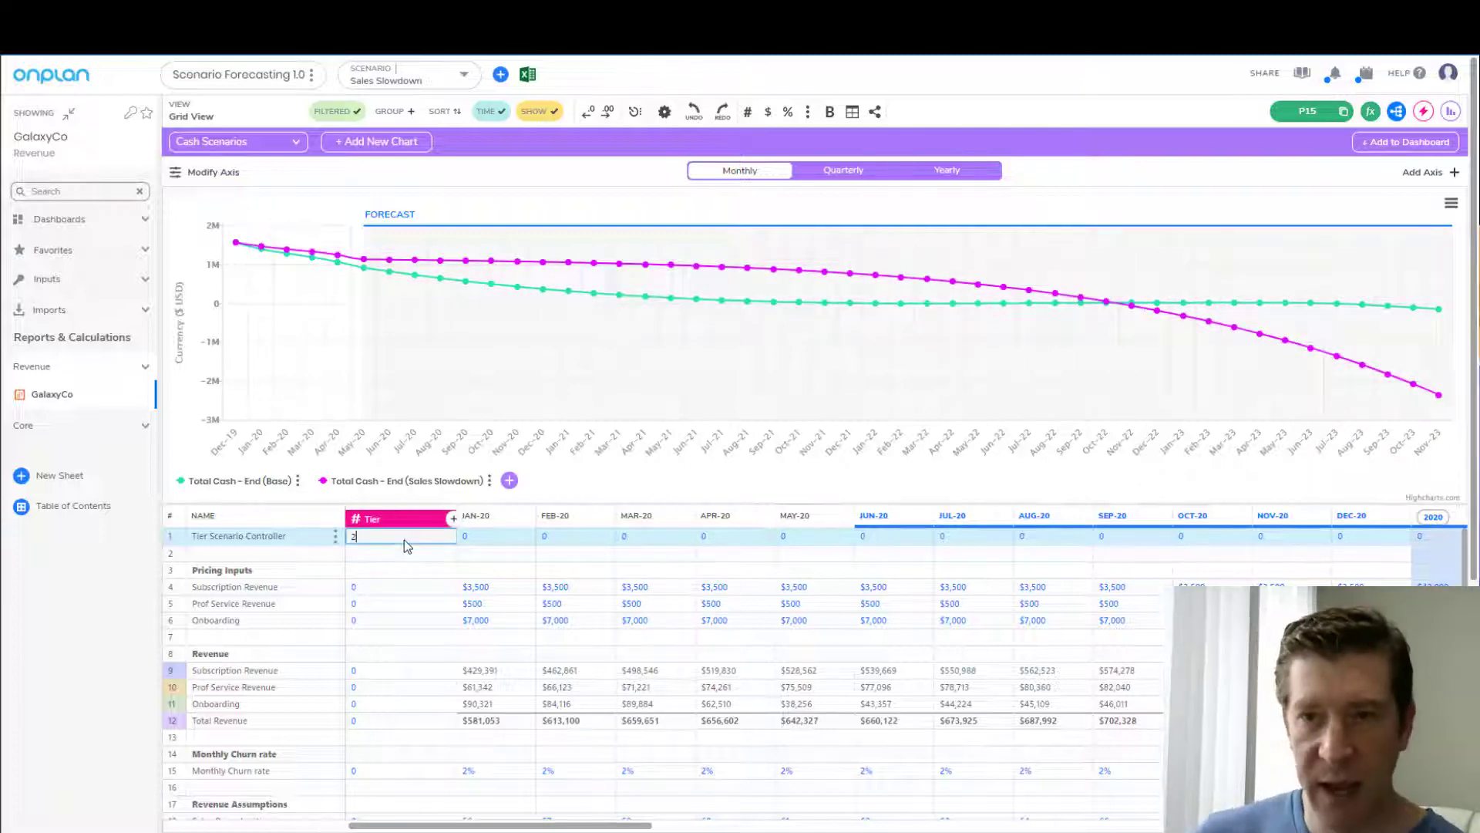
{"action": "key", "text": "Return"}
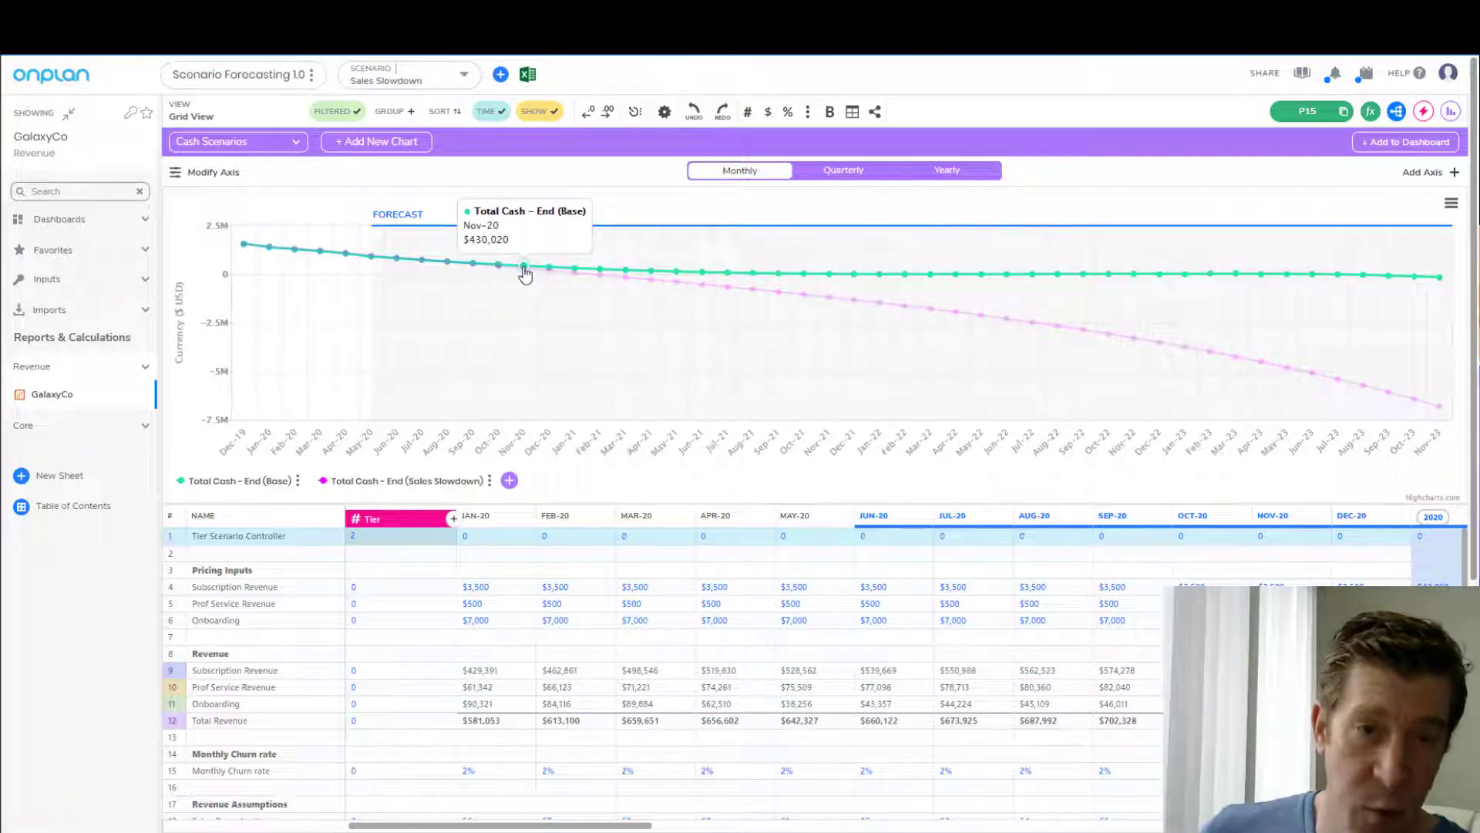
Step: Review the Named Hires headcounts by tier and the Employee Salary row under OPEX, then return to the chart
{"action": "scroll", "coordinate": [571, 408], "scroll_direction": "down", "scroll_amount": 10}
{"action": "scroll", "coordinate": [576, 411], "scroll_direction": "down", "scroll_amount": 8}
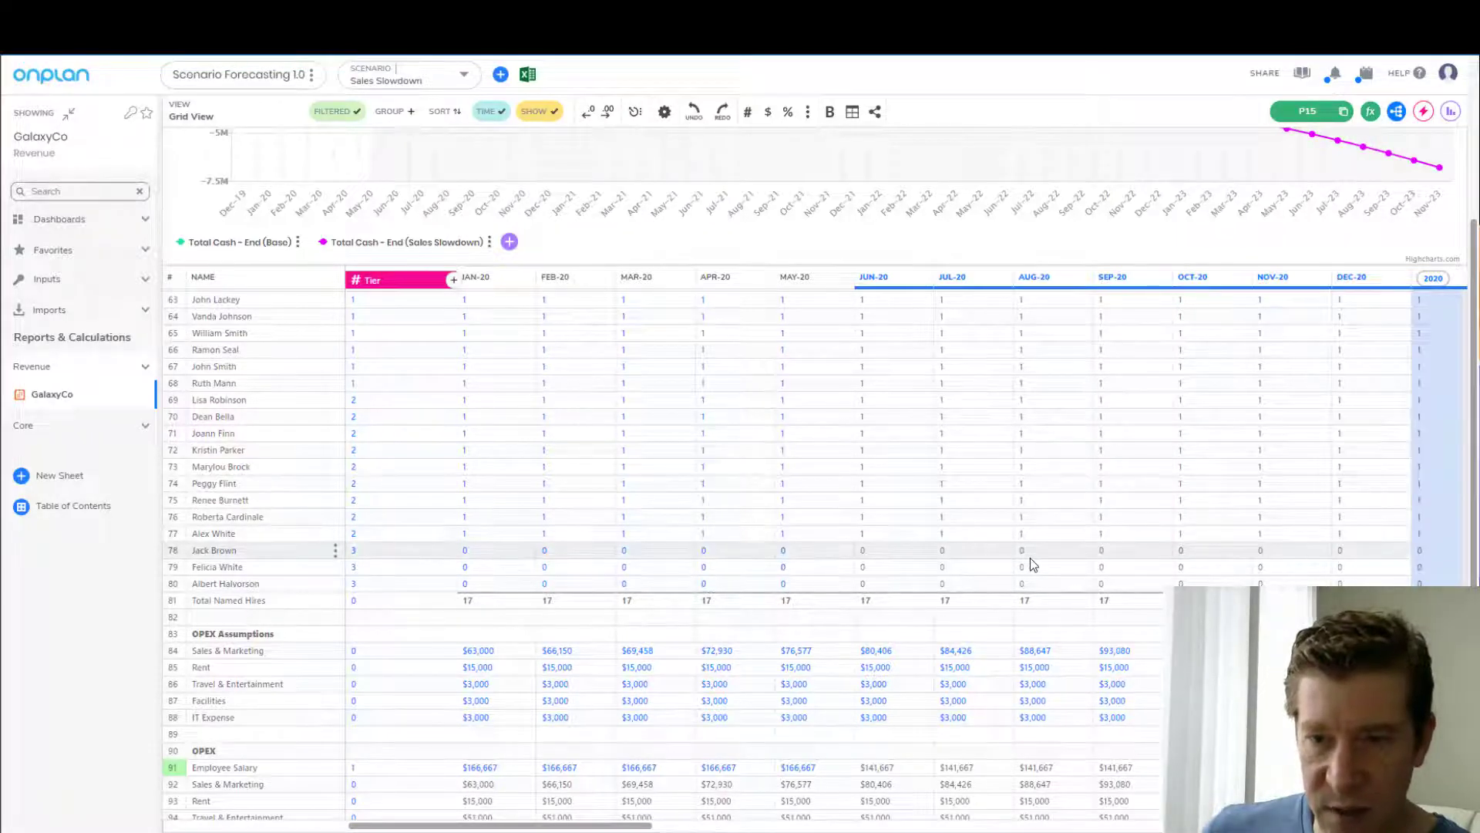
{"action": "scroll", "coordinate": [1033, 559], "scroll_direction": "up", "scroll_amount": 4}
{"action": "scroll", "coordinate": [1047, 560], "scroll_direction": "up", "scroll_amount": 10}
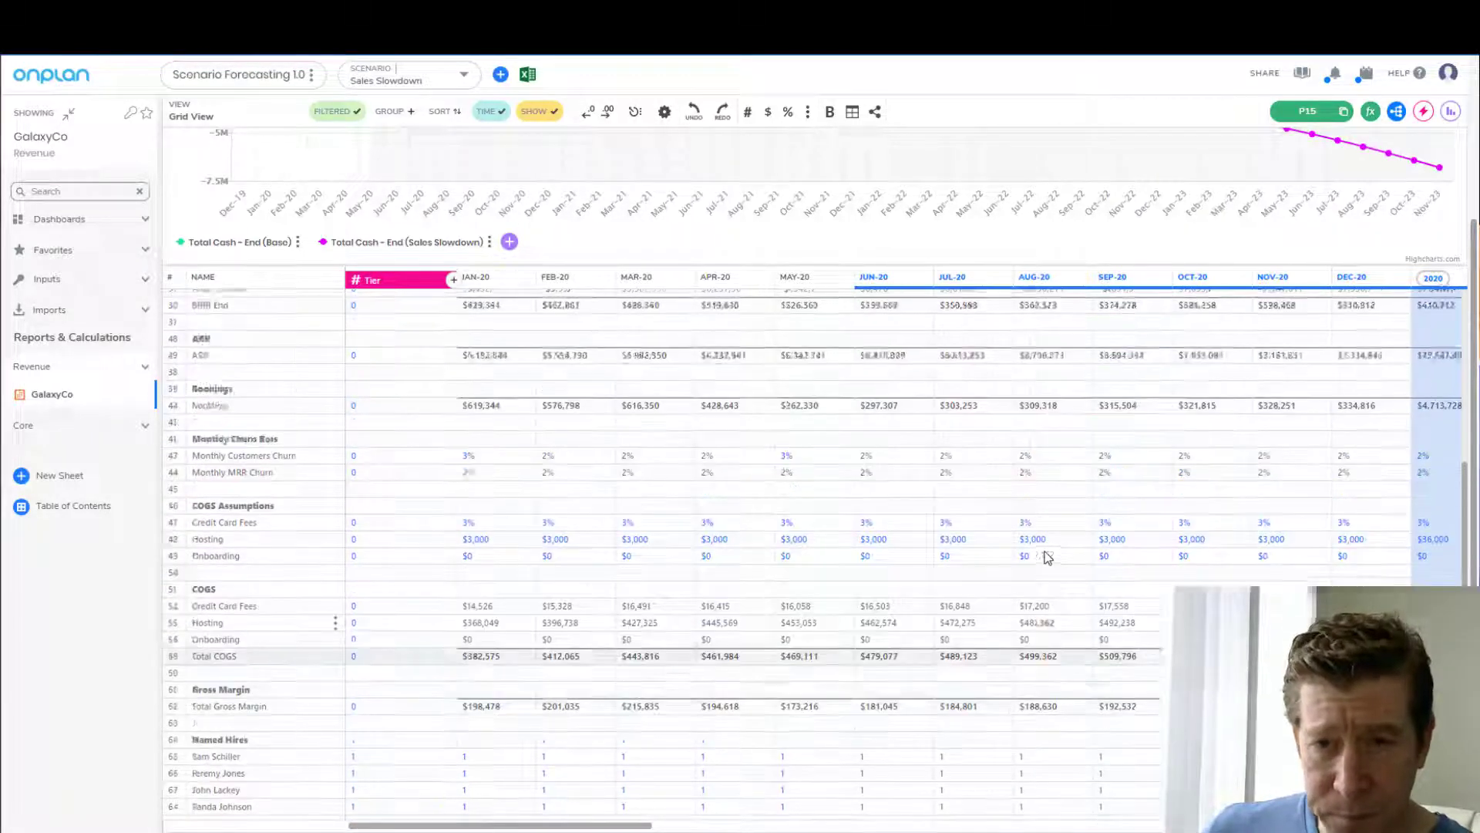
{"action": "scroll", "coordinate": [947, 436], "scroll_direction": "up", "scroll_amount": 2}
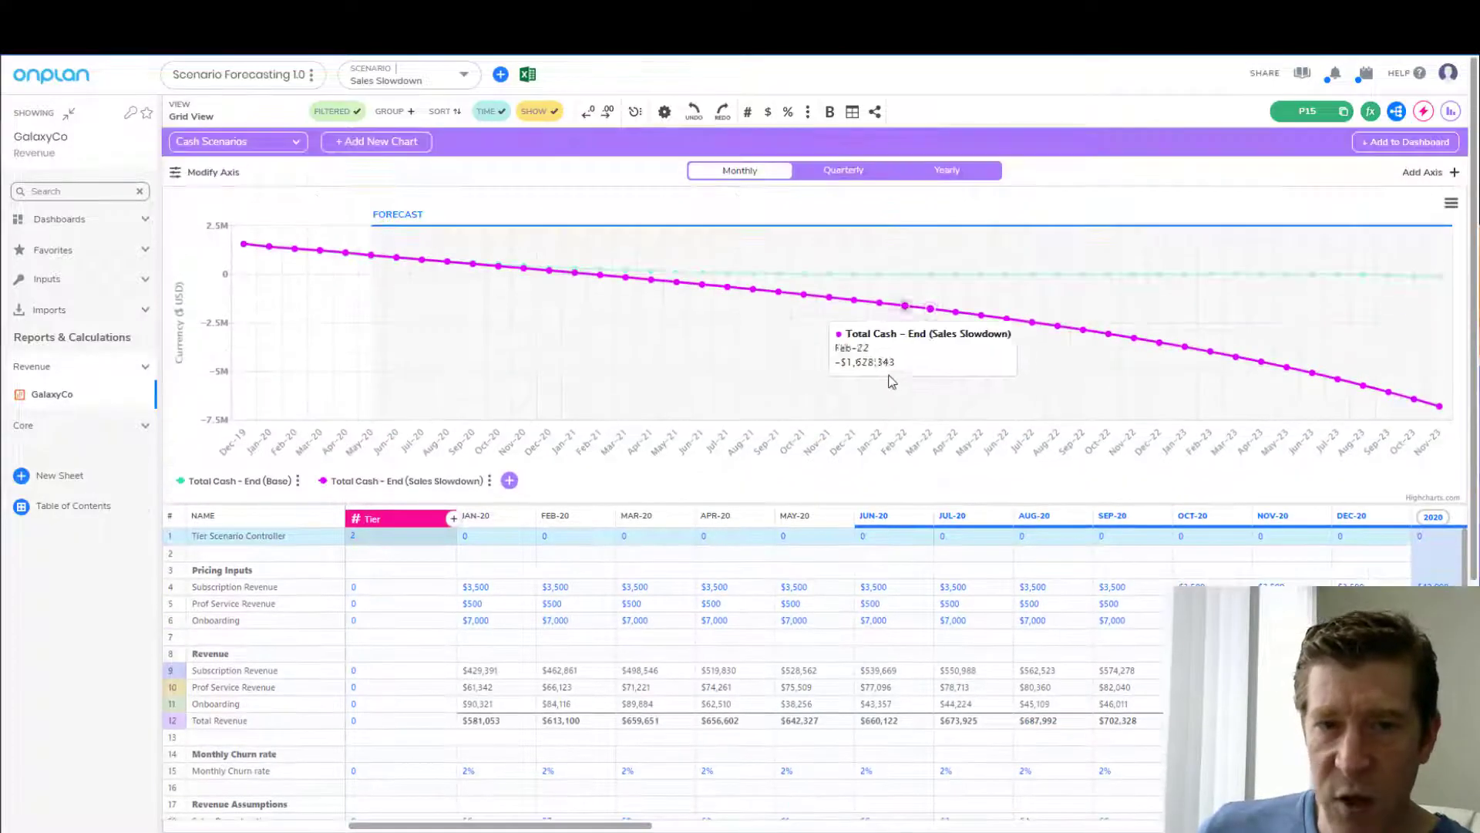